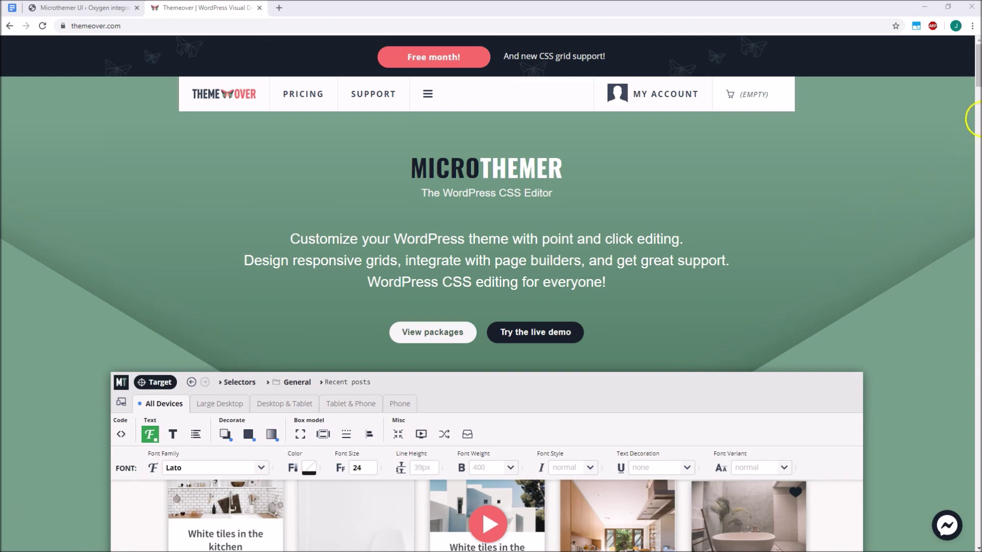
Step: Scroll the Themeover homepage, then switch to the 'Microthemer UI - Oxygen integration' tab
left_click_drag(978, 62, 978, 222)
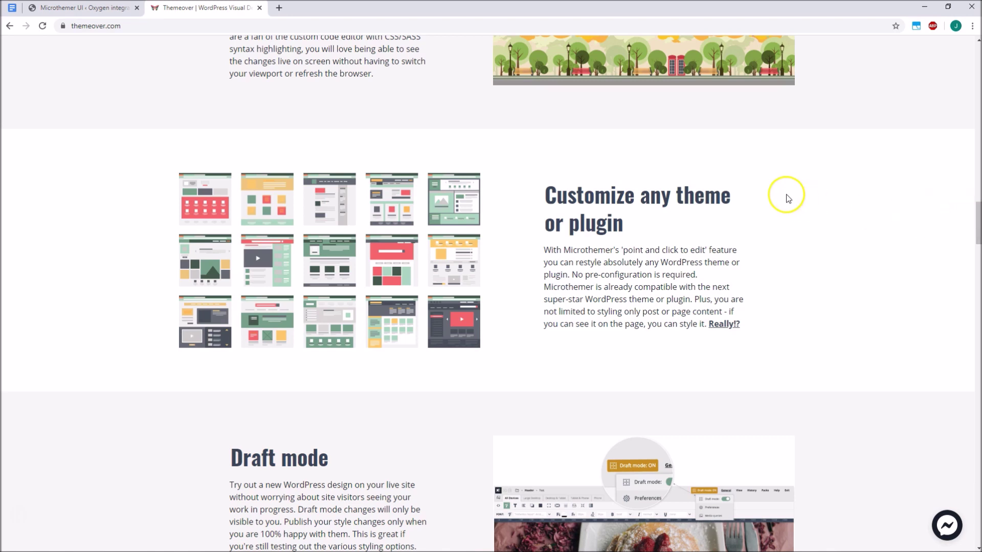
left_click(120, 8)
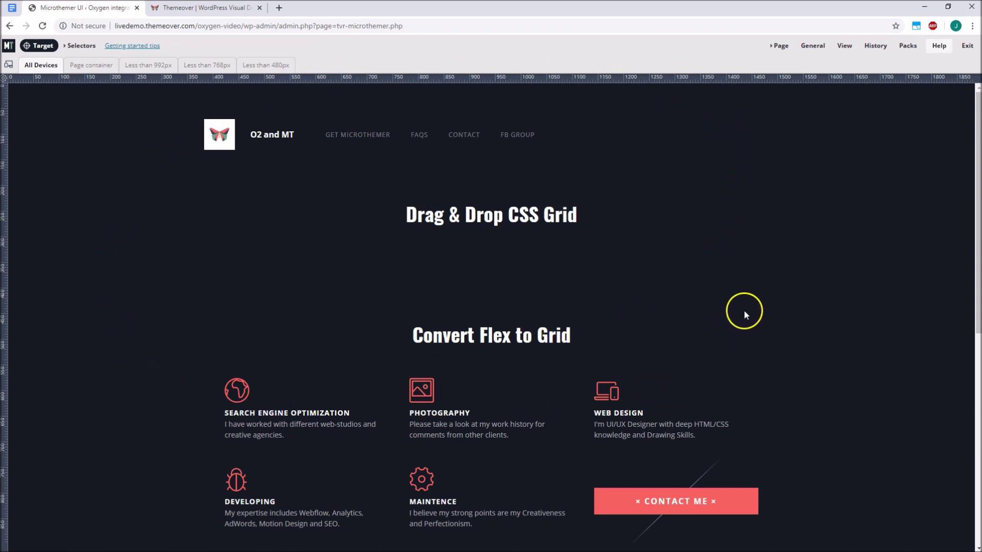
Step: Turn on Enable Oxygen in the View menu and insert the reusable Colored boxes block
left_click(847, 46)
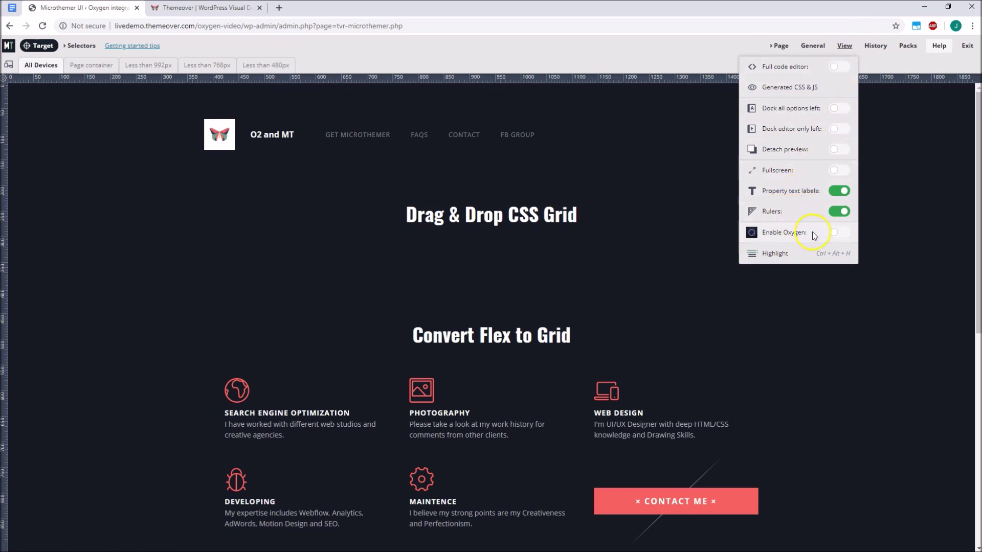
left_click(833, 235)
left_click(833, 234)
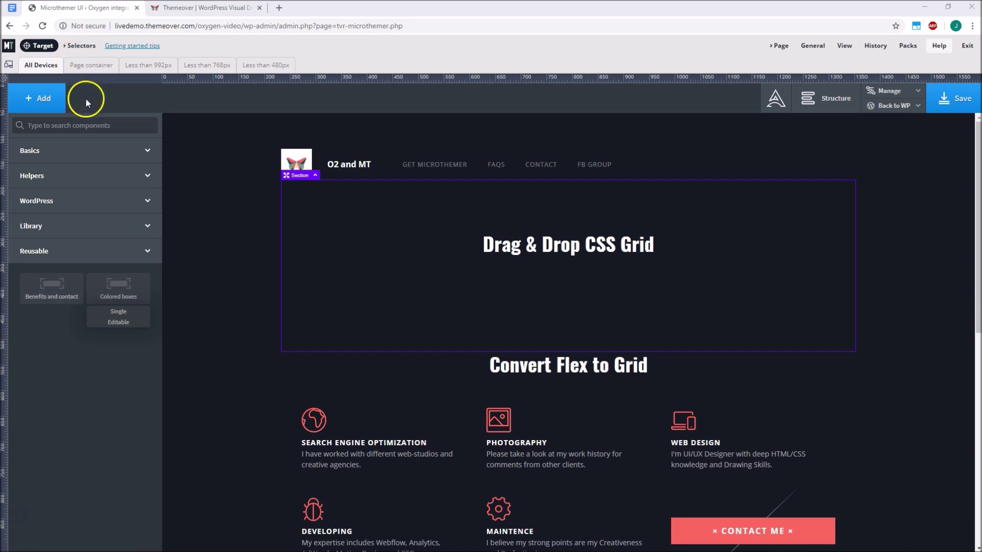
left_click(123, 322)
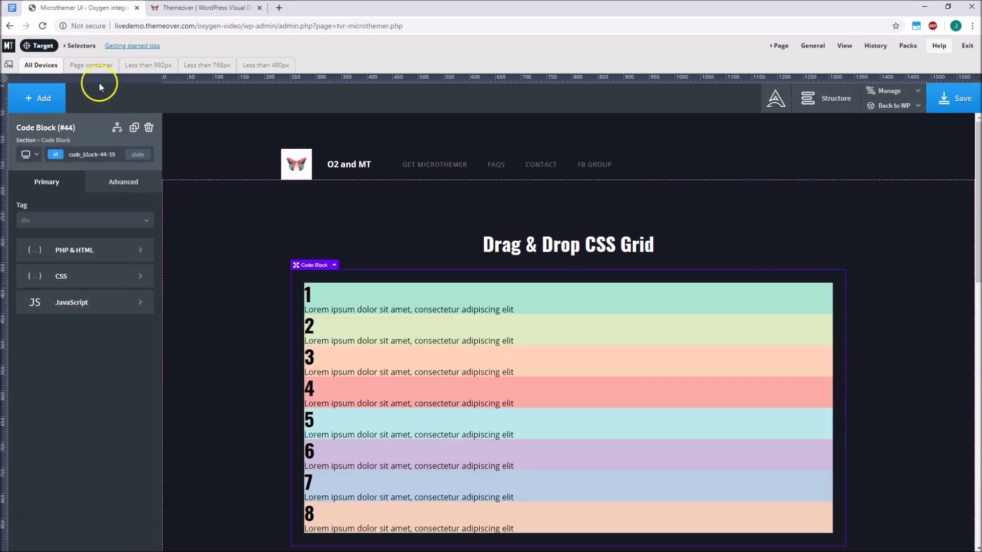
Step: Target the colored boxes' container and create the 'Code block 44 19 container element 1' selector
left_click(45, 46)
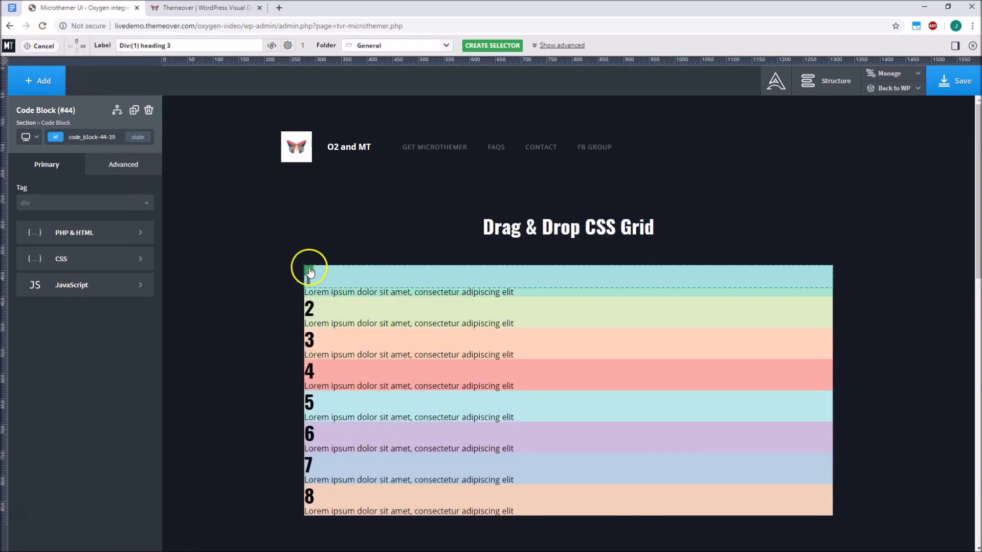
left_click(326, 268)
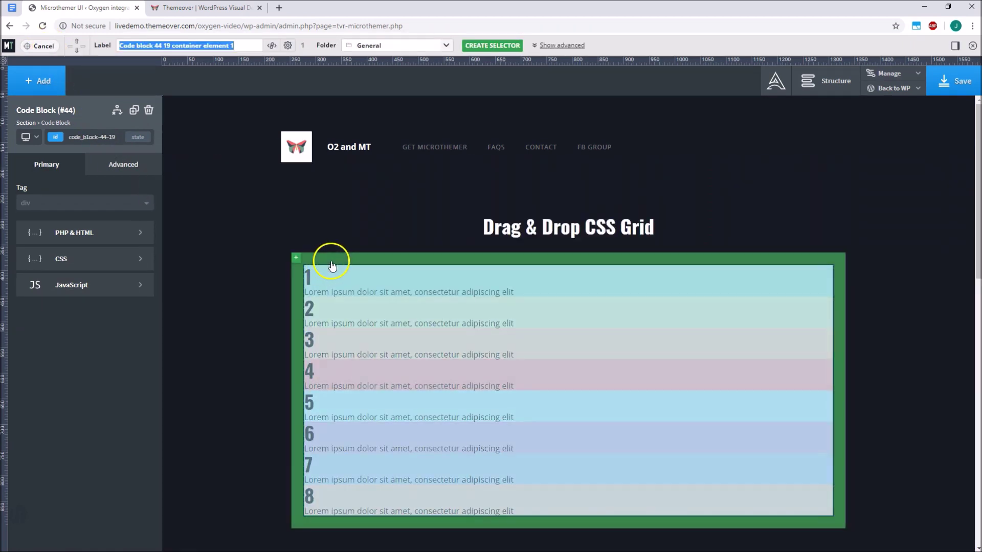
mouse_move(297, 260)
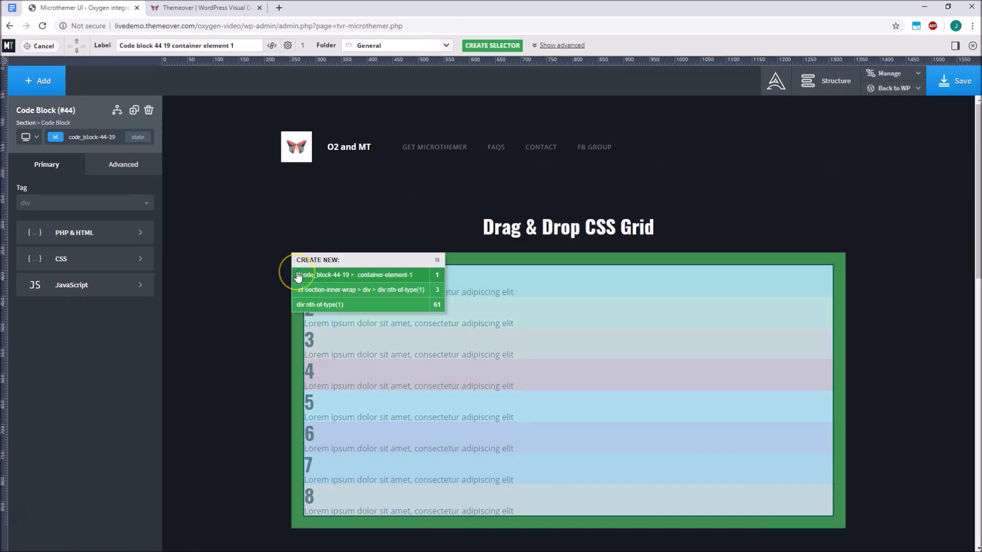
left_click(299, 276)
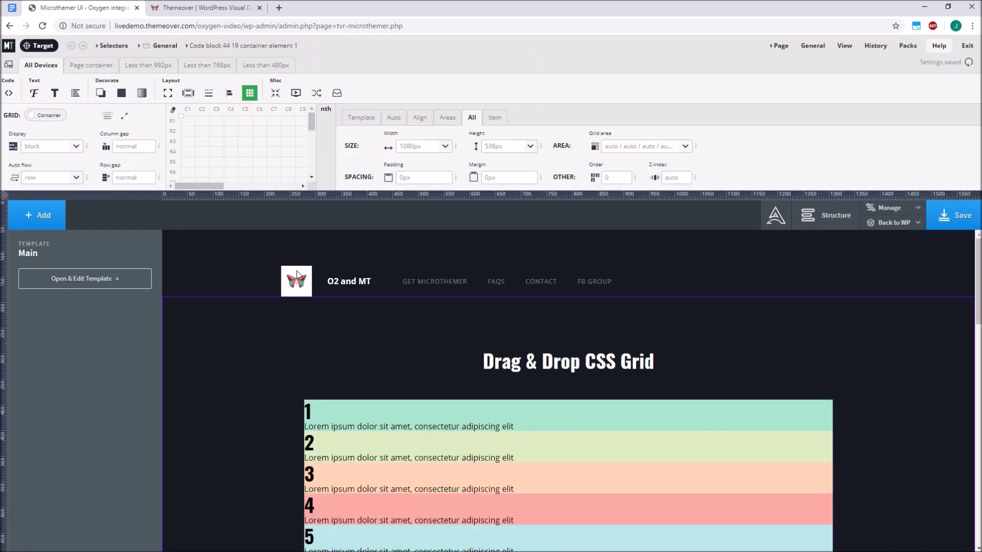
Step: Make the container a three-column grid, with boxes 1 and 7 spanning two columns and box 2 tall
left_click(250, 94)
scroll(401, 367, "down", 3)
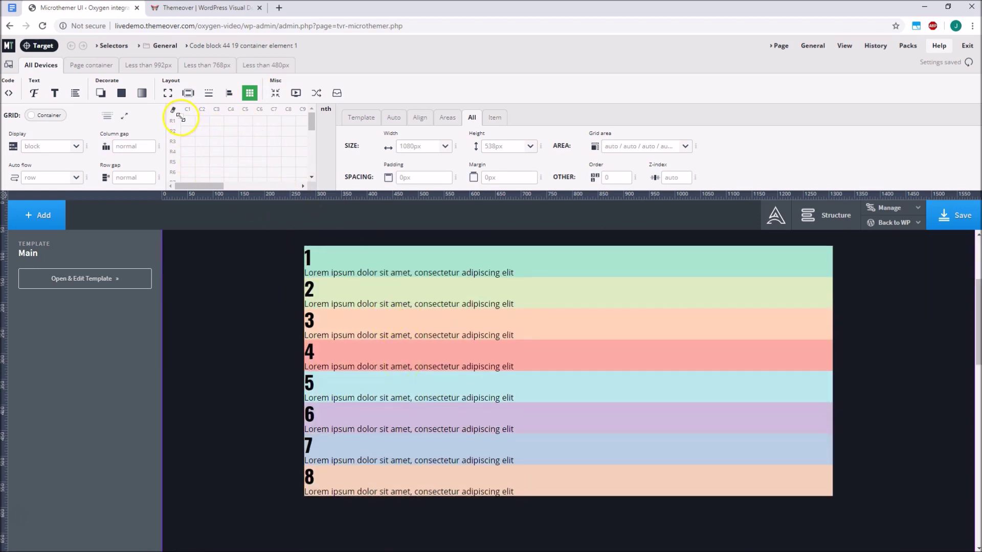
left_click_drag(212, 136, 219, 164)
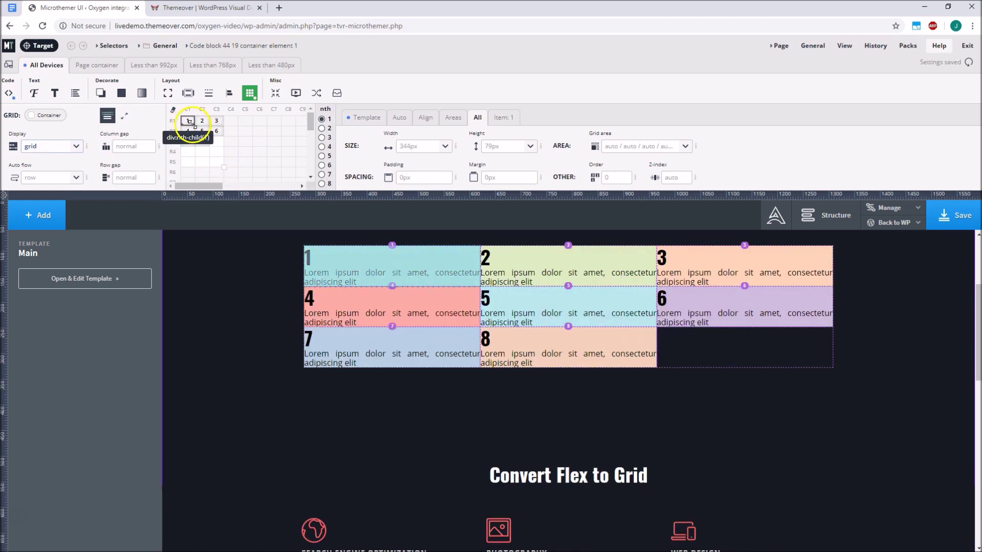
left_click_drag(194, 122, 202, 144)
left_click(216, 121)
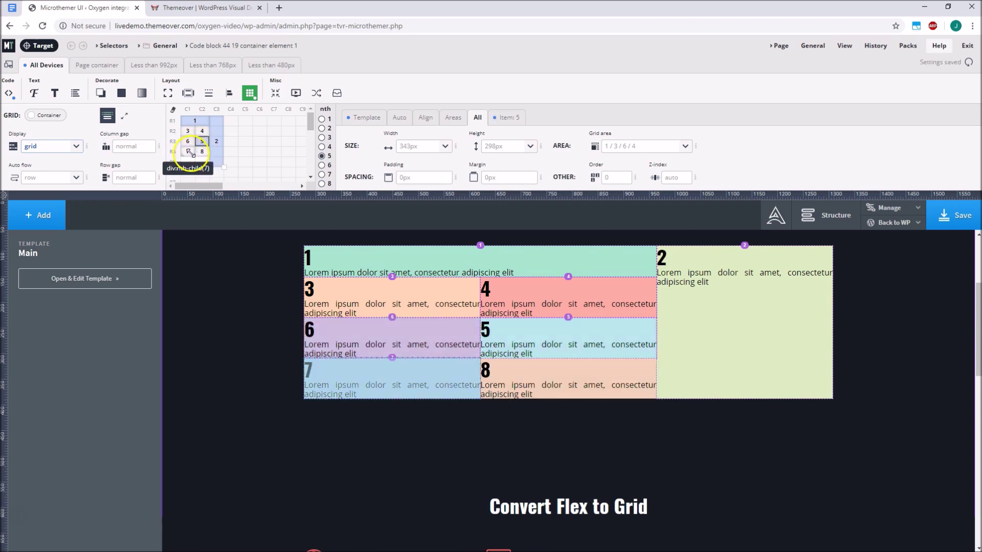
left_click(197, 153)
left_click_drag(197, 153, 219, 174)
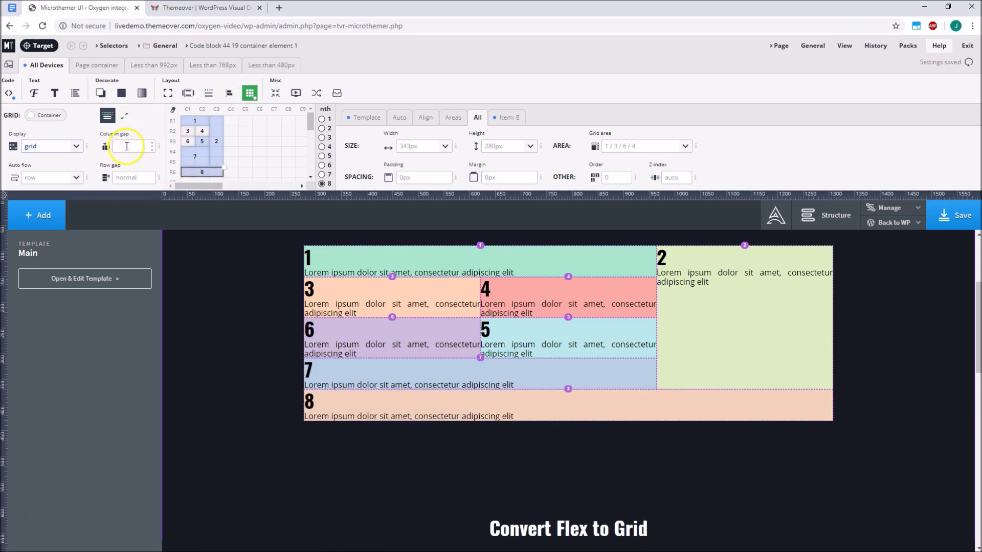
Step: Set the grid's row and column gaps to 8 and its padding to 16px
left_click(117, 179)
type("8")
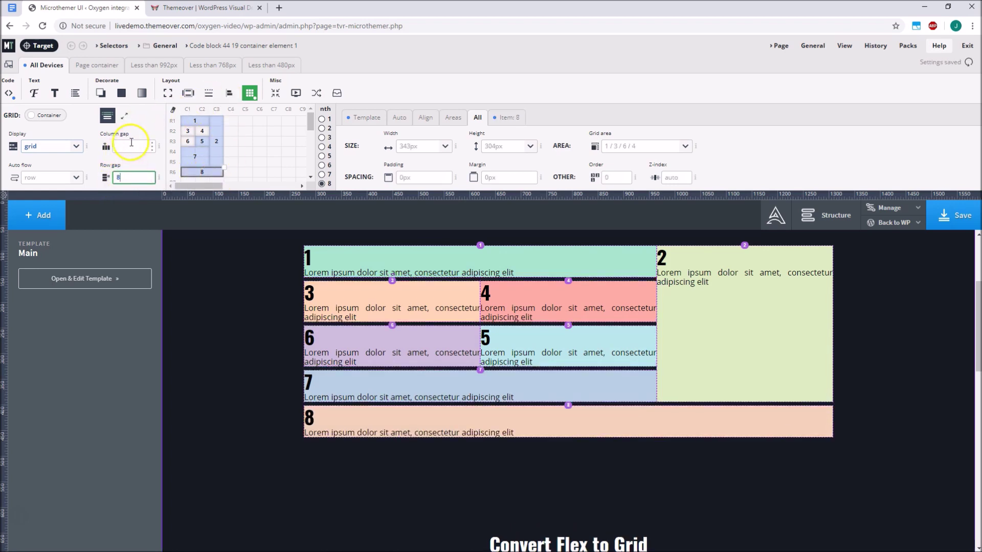
left_click(122, 146)
type("8")
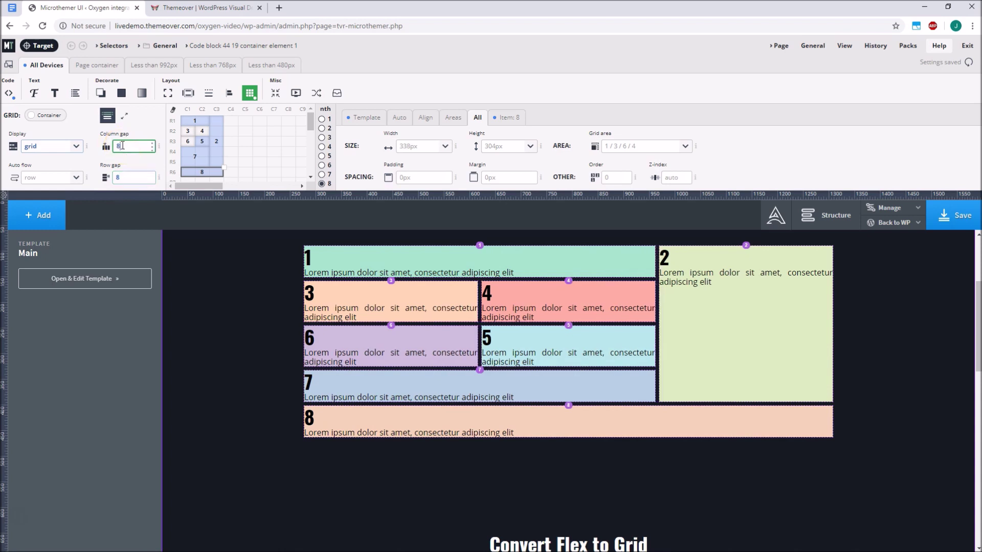
left_click(447, 177)
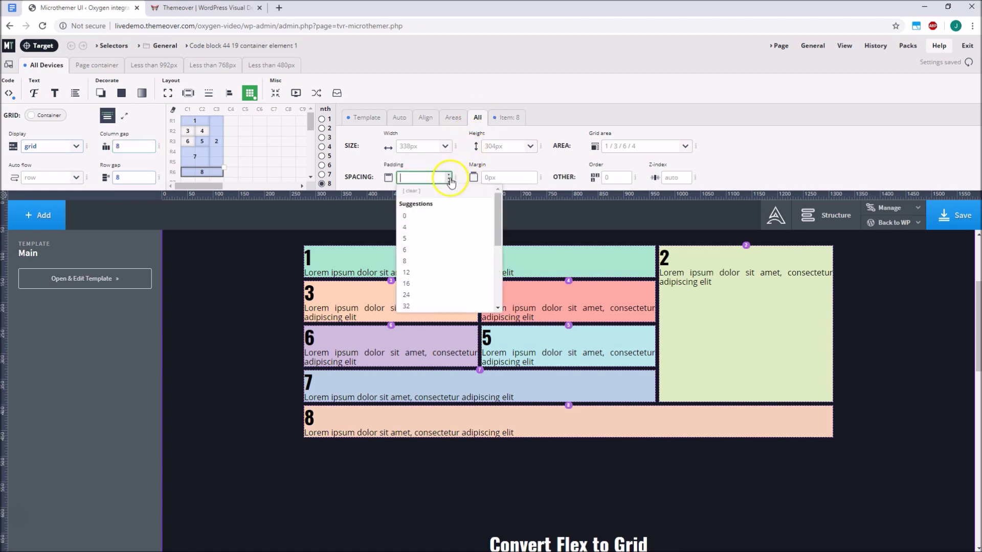
left_click(423, 285)
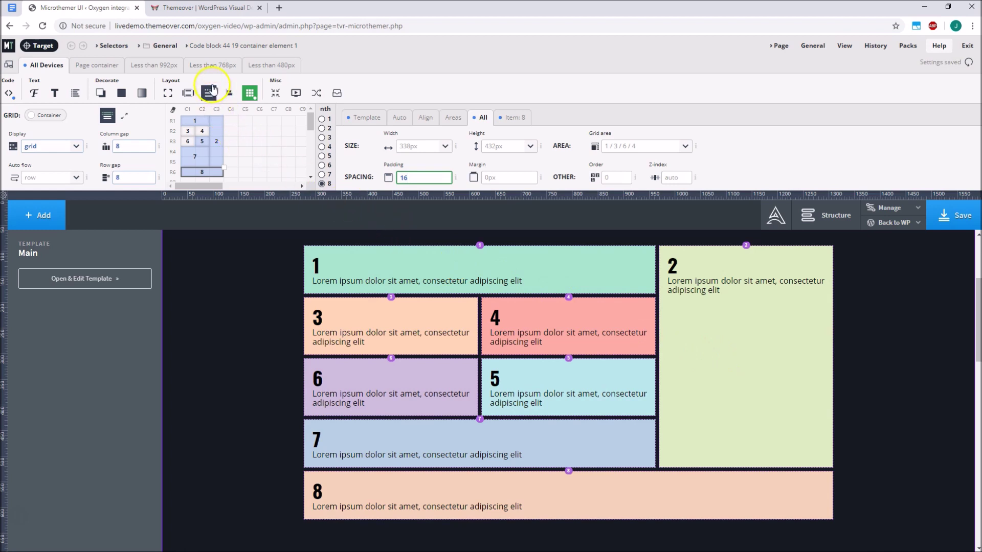
Step: On the 'Less than 768px' breakpoint, set box 3's grid area to auto
left_click(211, 68)
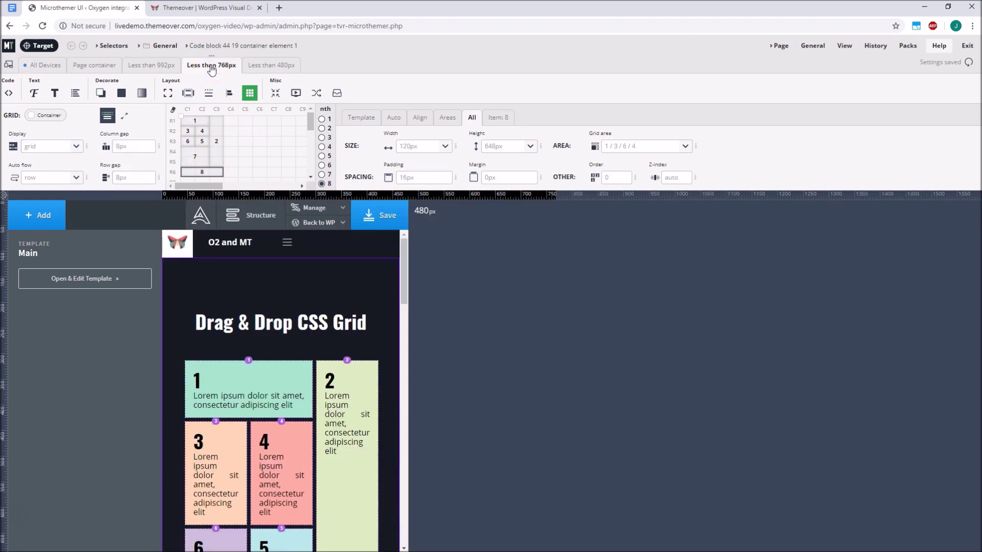
left_click(204, 131)
mouse_move(203, 131)
left_mouse_down()
mouse_move(174, 114)
mouse_move(187, 131)
left_mouse_up()
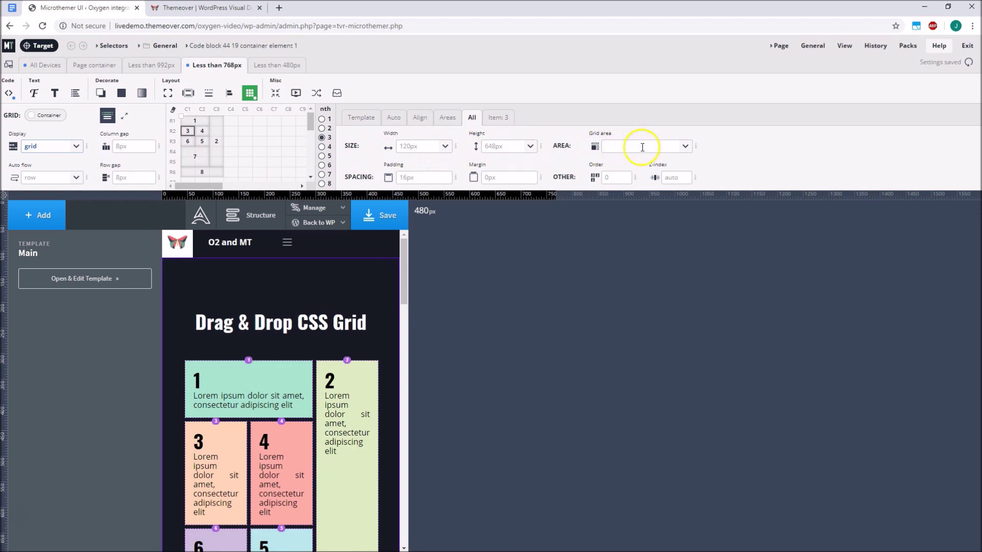
left_click(684, 147)
left_click(684, 148)
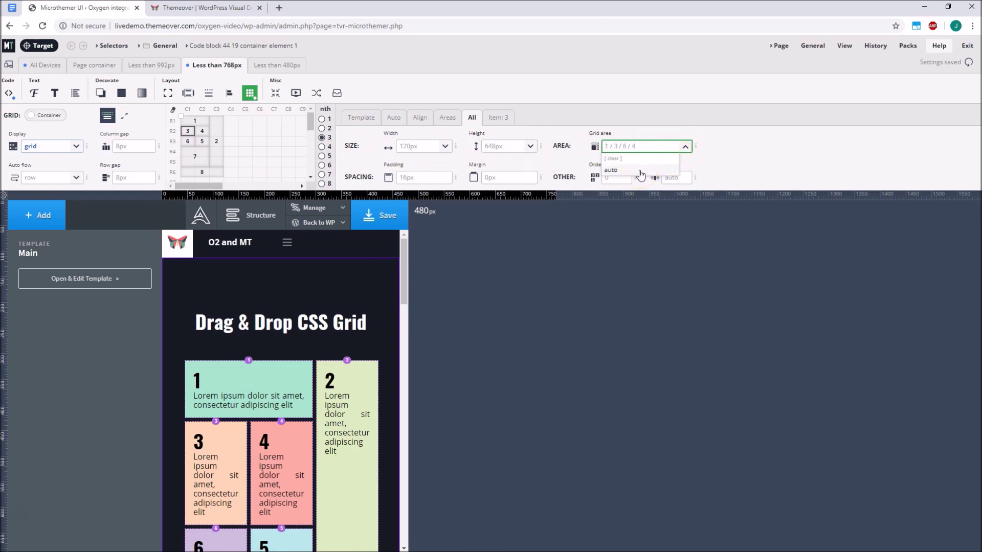
left_click(640, 171)
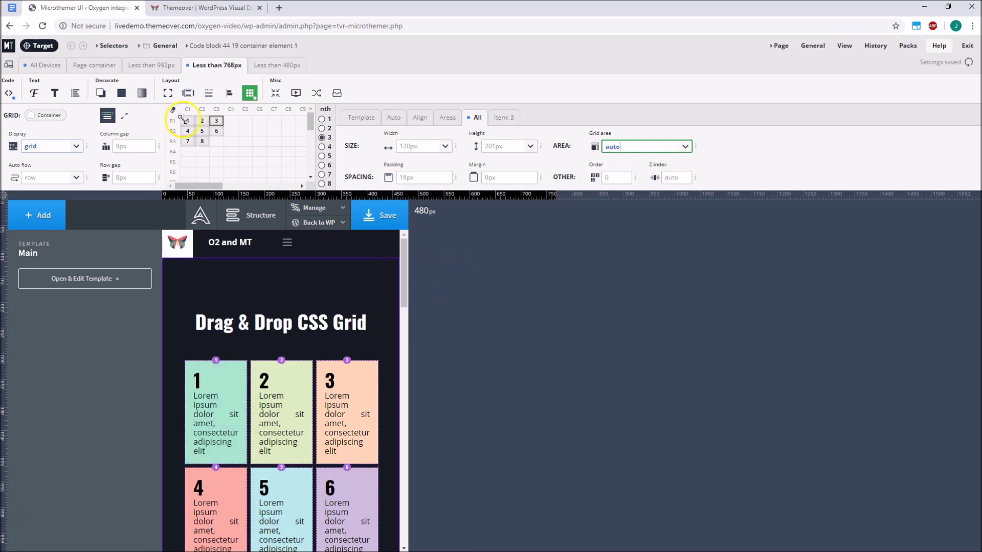
Step: Reduce the narrow-screen grid to a single column, then return to All Devices
left_click_drag(182, 119, 195, 126)
scroll(281, 269, "down", 1)
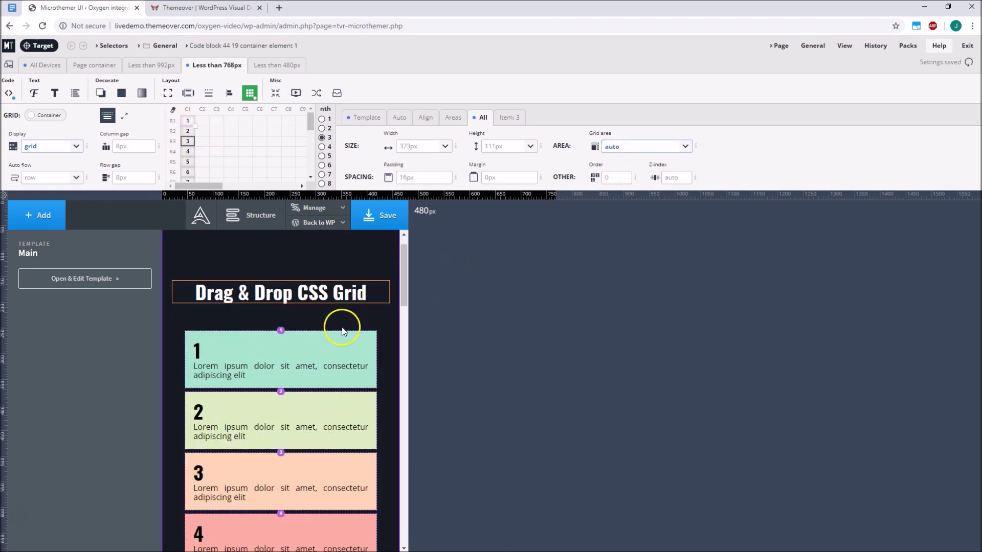
scroll(342, 331, "down", 8)
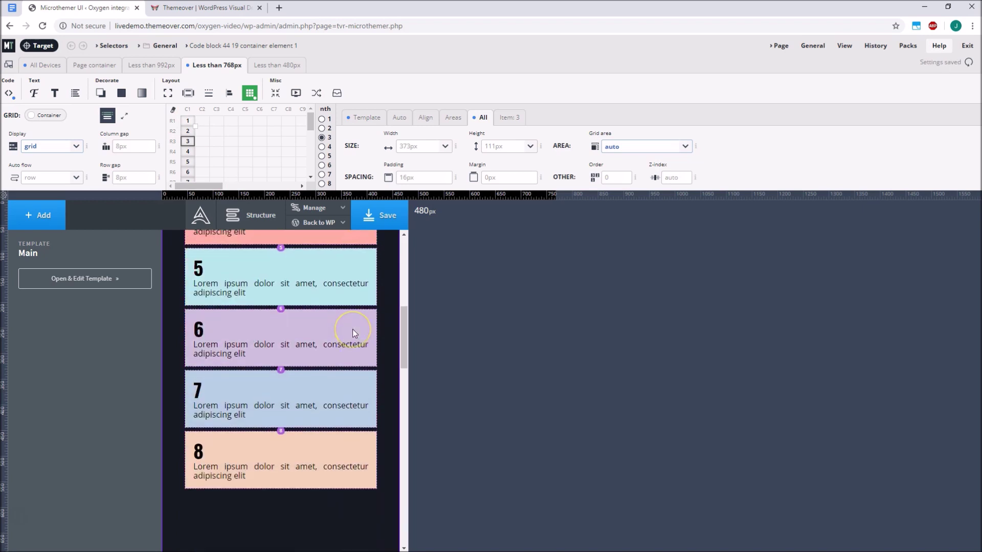
scroll(352, 331, "up", 9)
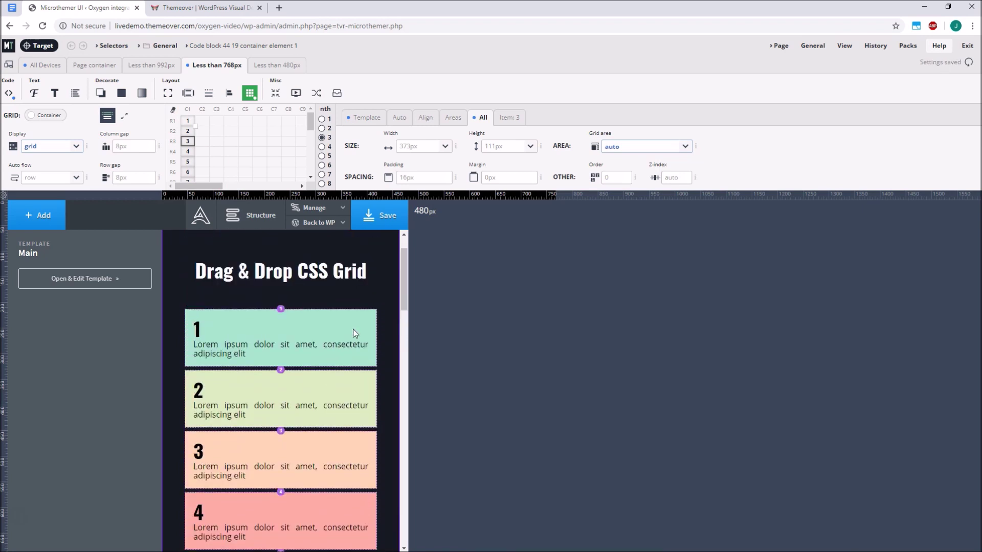
left_click(353, 314)
left_click(50, 66)
Step: Target the SEO service item and shift the selection up to its parent columns element
scroll(576, 345, "down", 4)
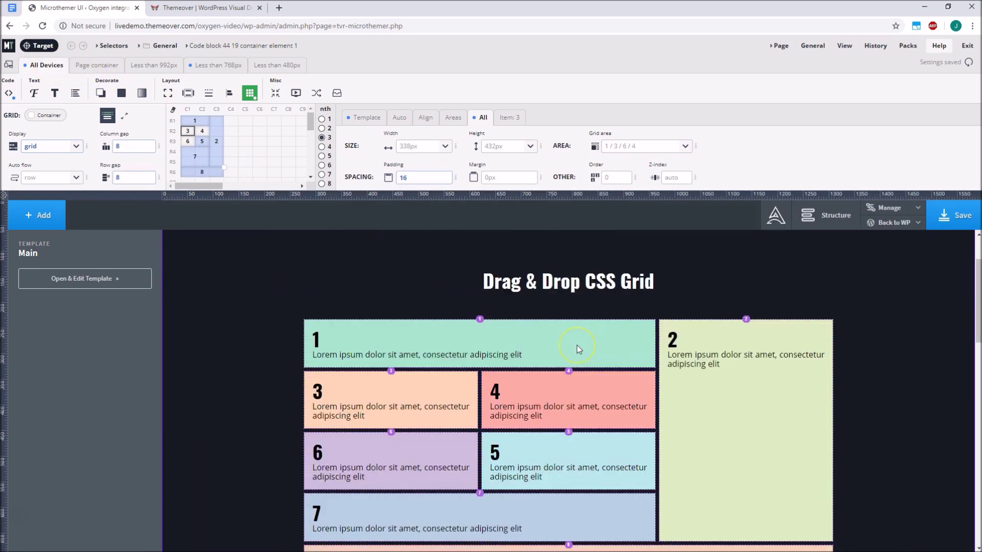
scroll(577, 345, "down", 5)
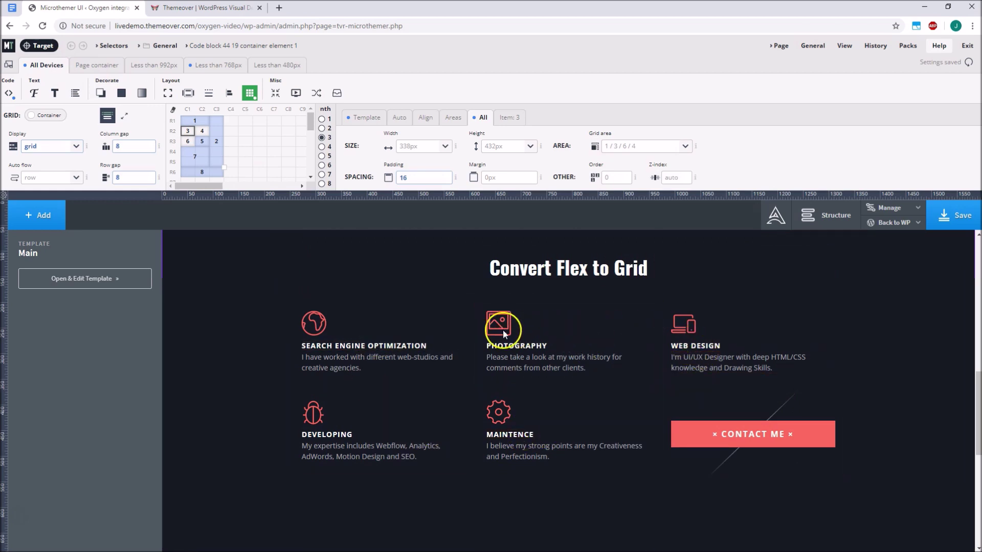
left_click(40, 45)
left_click(399, 193)
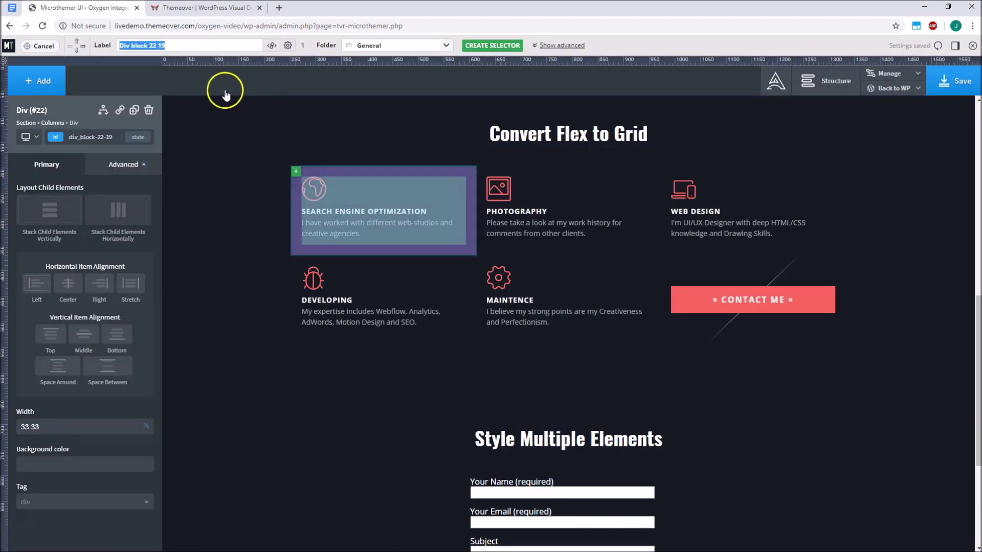
left_click(77, 42)
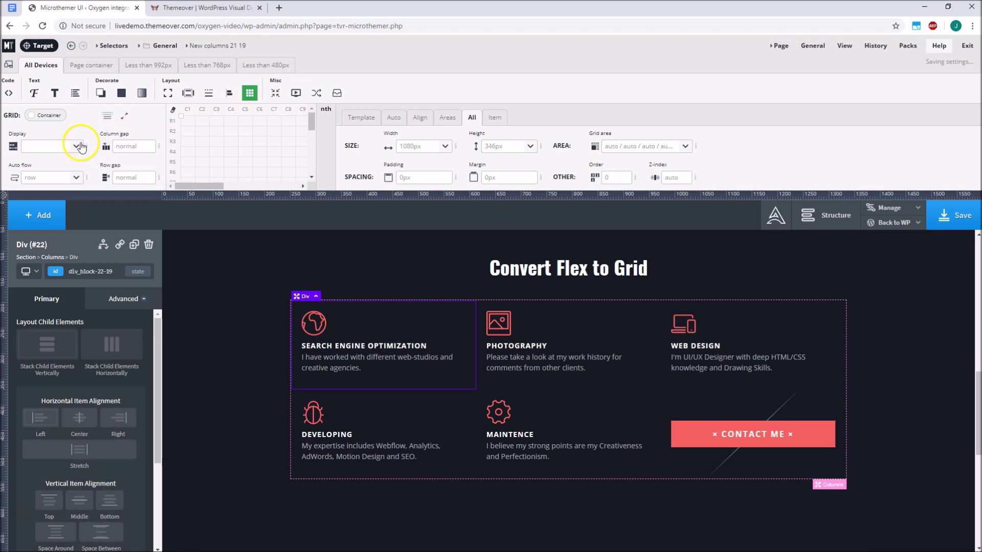
Step: Make the columns element a grid of 2 columns by 3 rows at 100% width
left_click(77, 146)
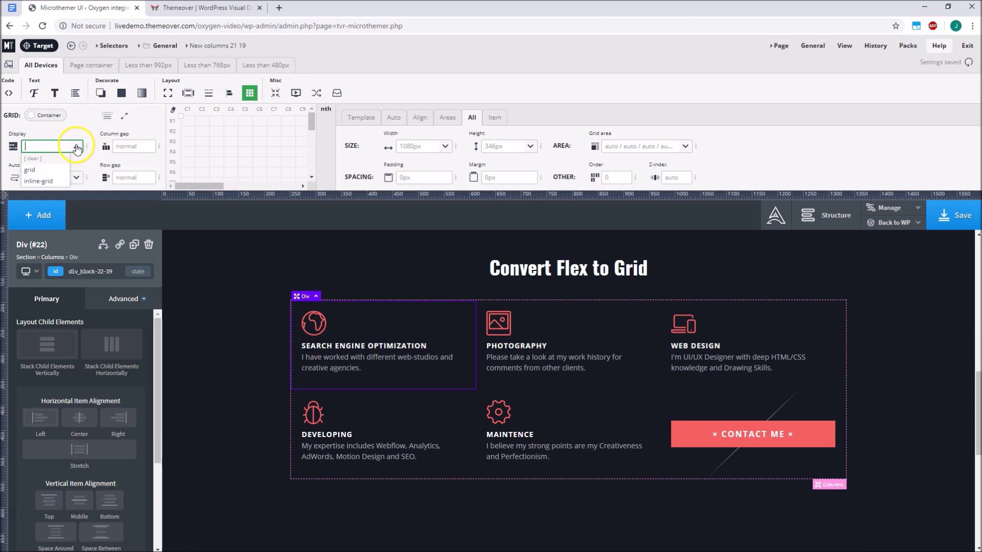
left_click(59, 170)
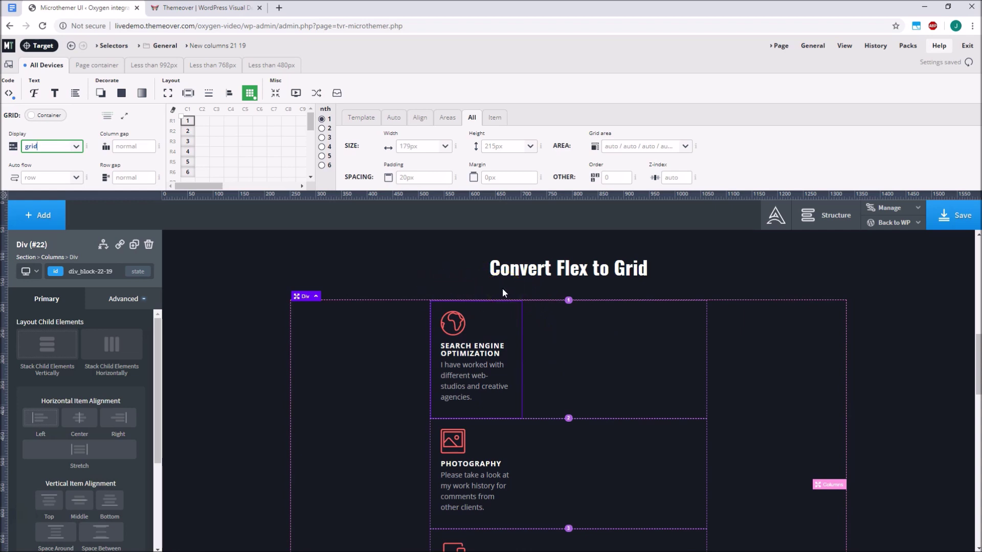
left_click(189, 122)
left_click_drag(189, 123, 210, 146)
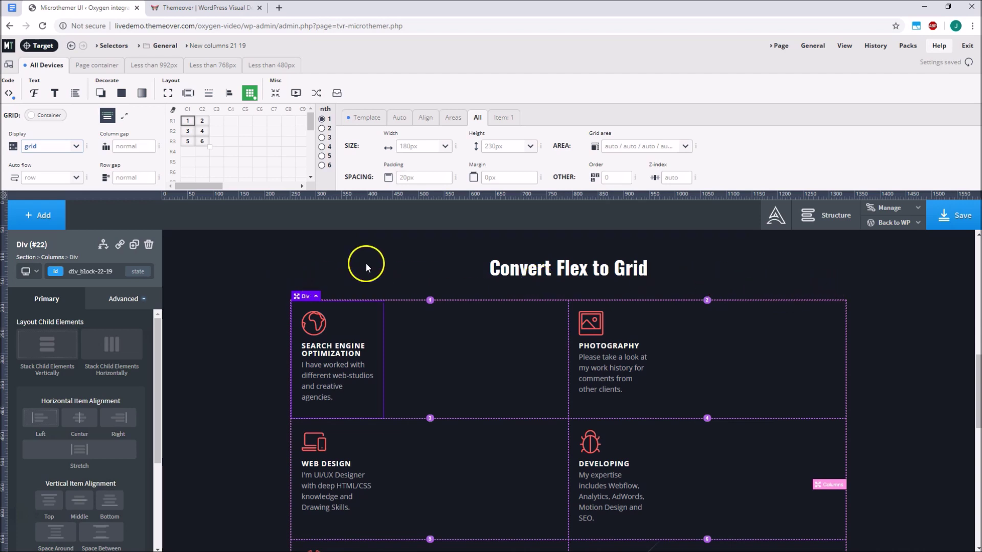
left_click(444, 146)
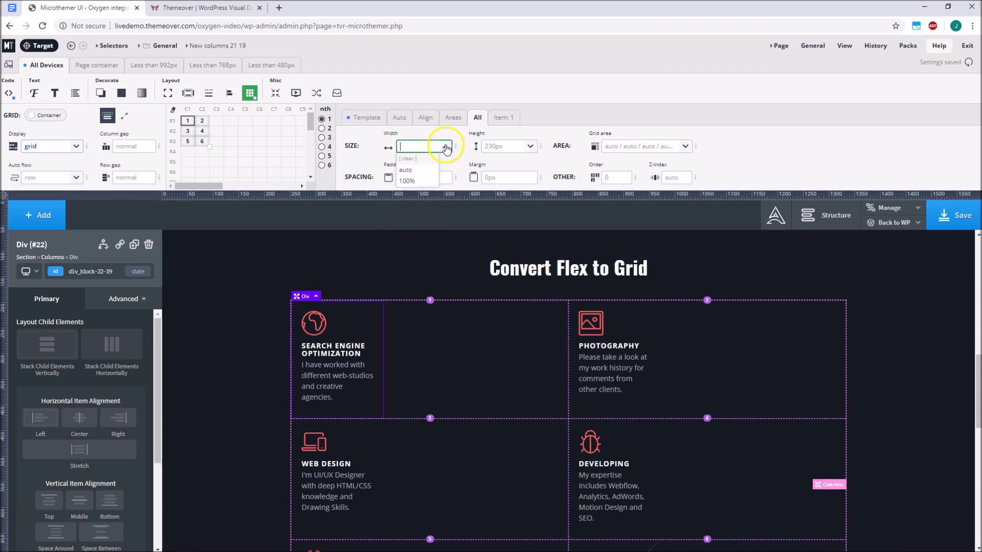
left_click(422, 181)
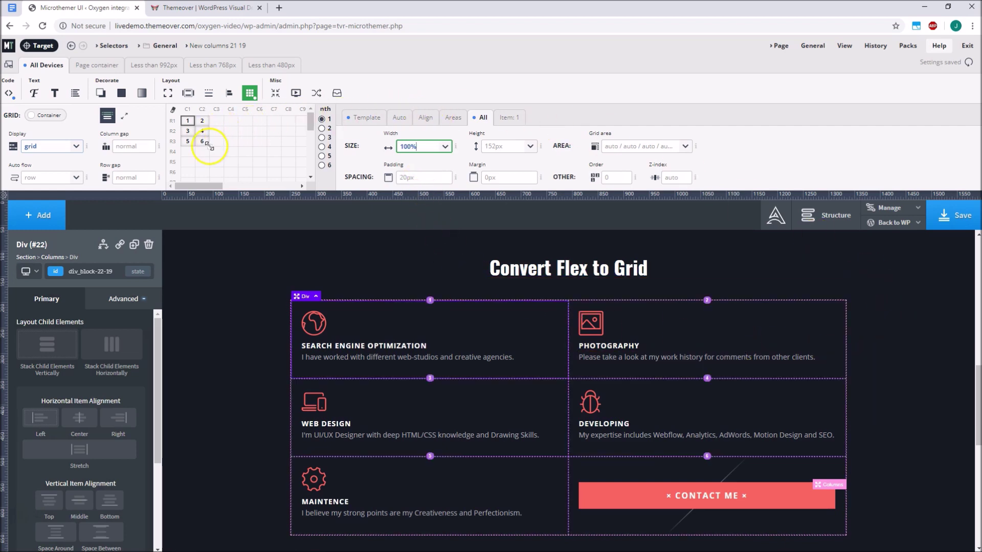
Step: Reduce the services grid to one column with justify-content normal, then view the contact form's font settings
left_click_drag(209, 145, 175, 113)
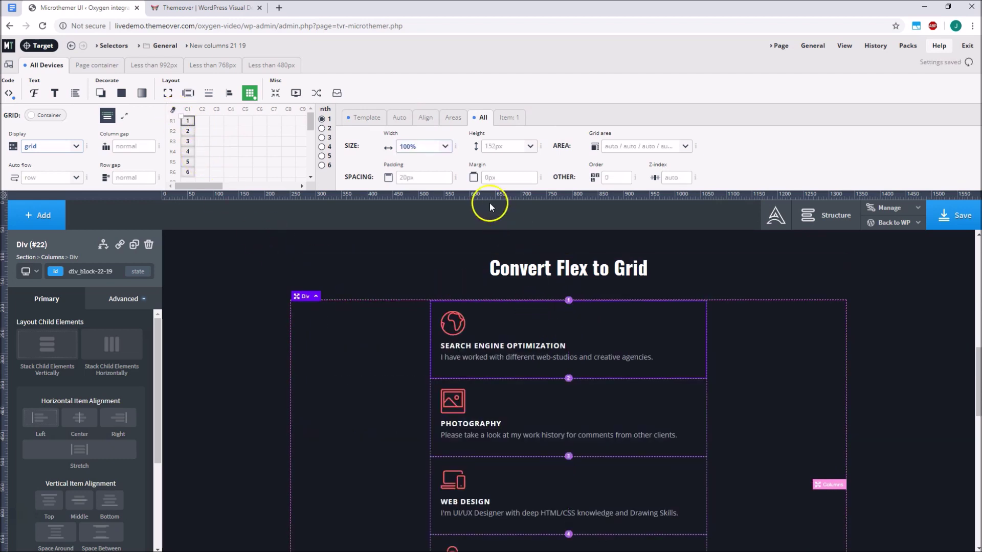
left_click(426, 119)
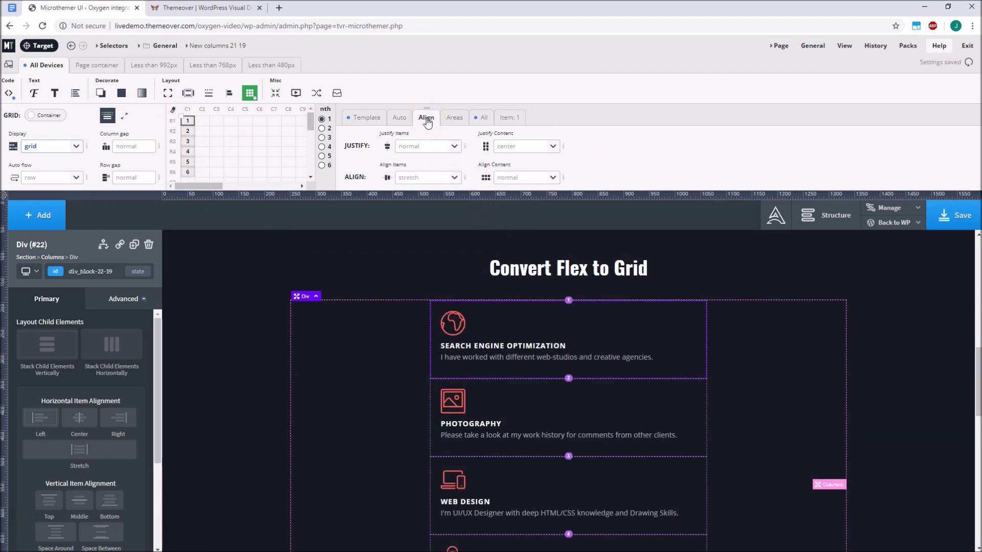
left_click(553, 147)
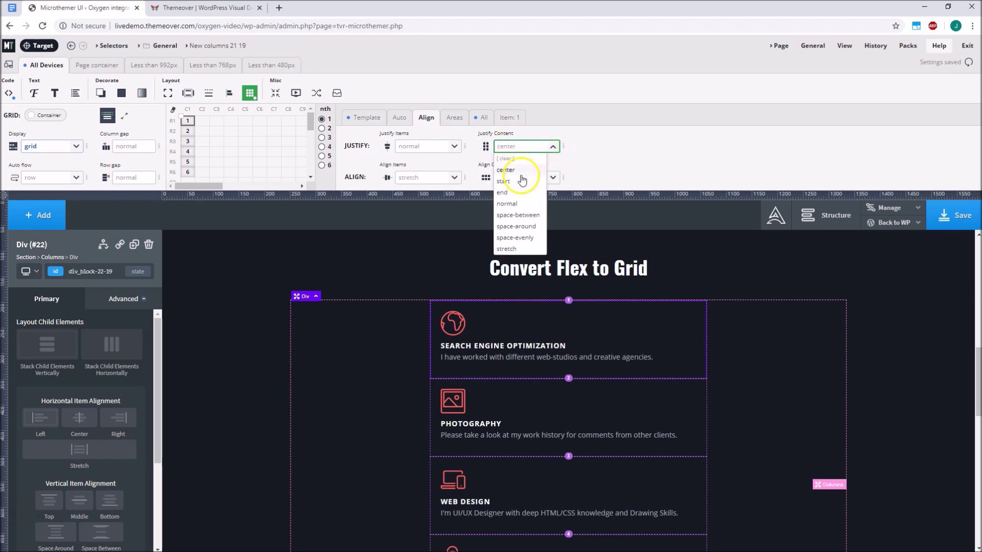
left_click(508, 204)
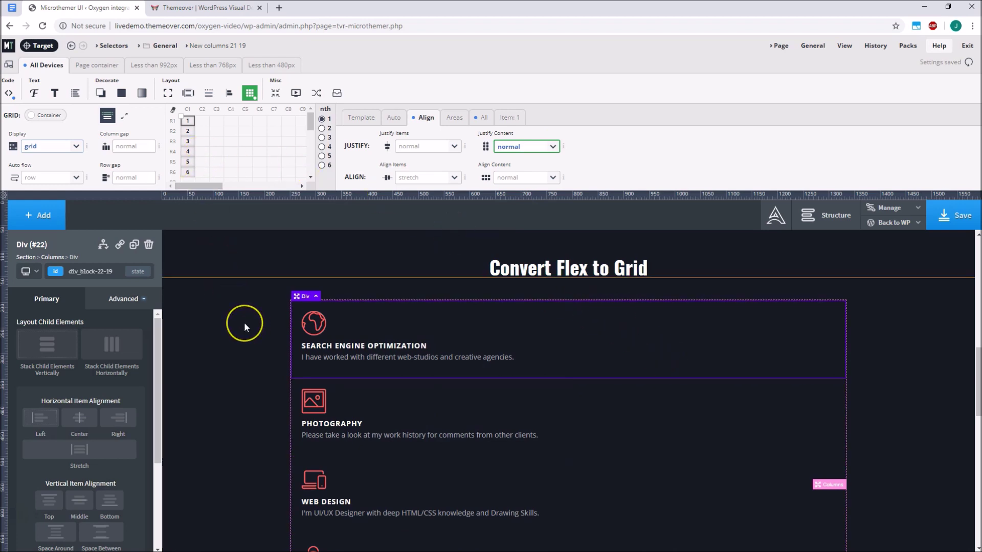
scroll(245, 324, "down", 10)
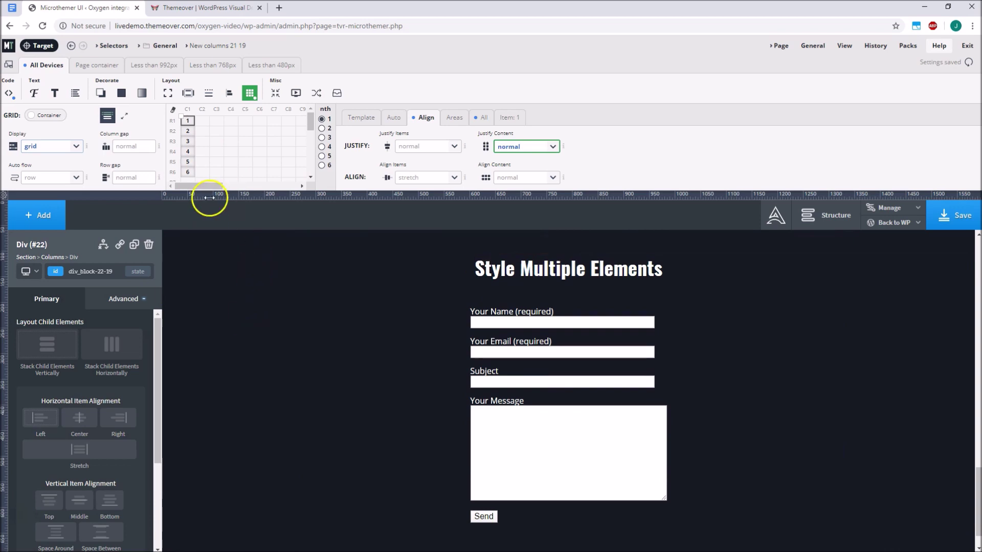
left_click(34, 93)
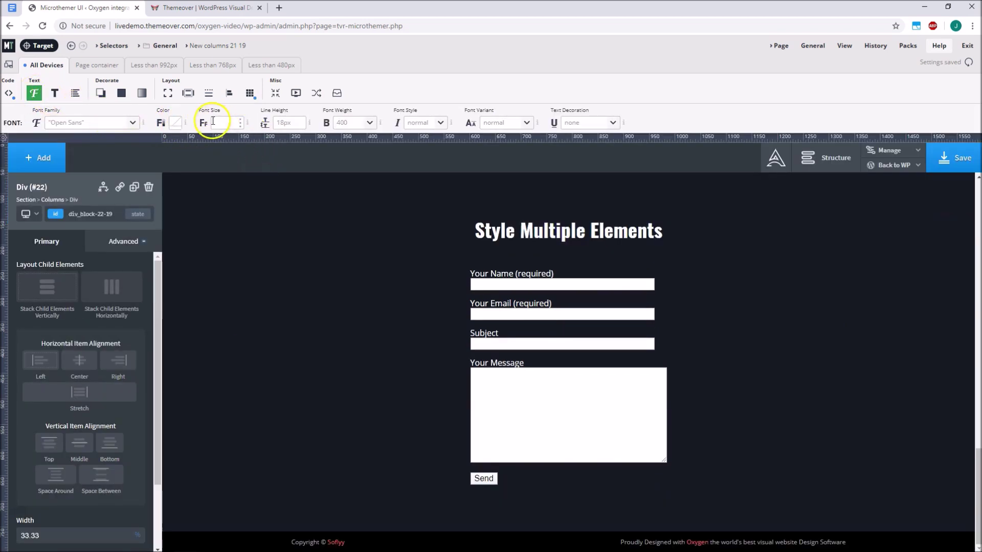
left_click(240, 123)
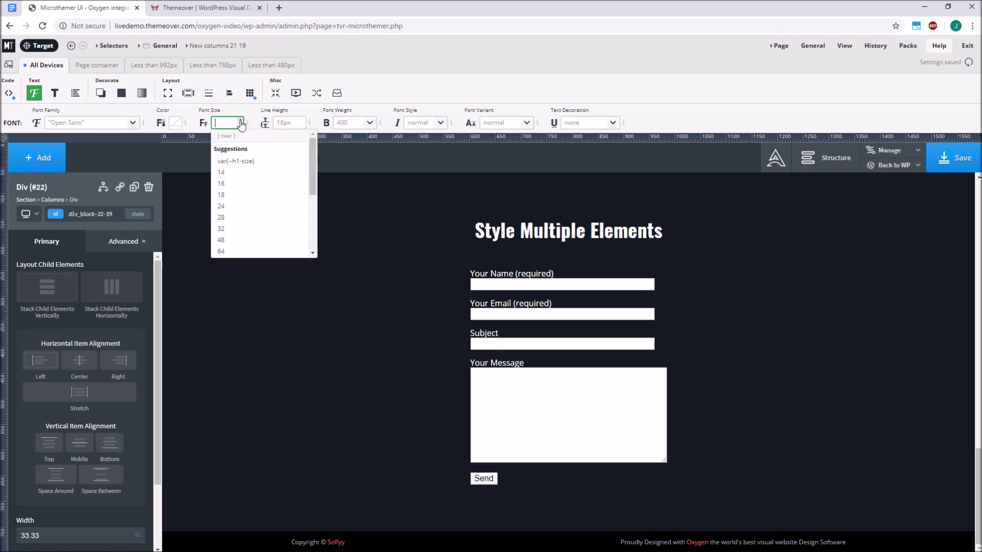
scroll(246, 174, "down", 3)
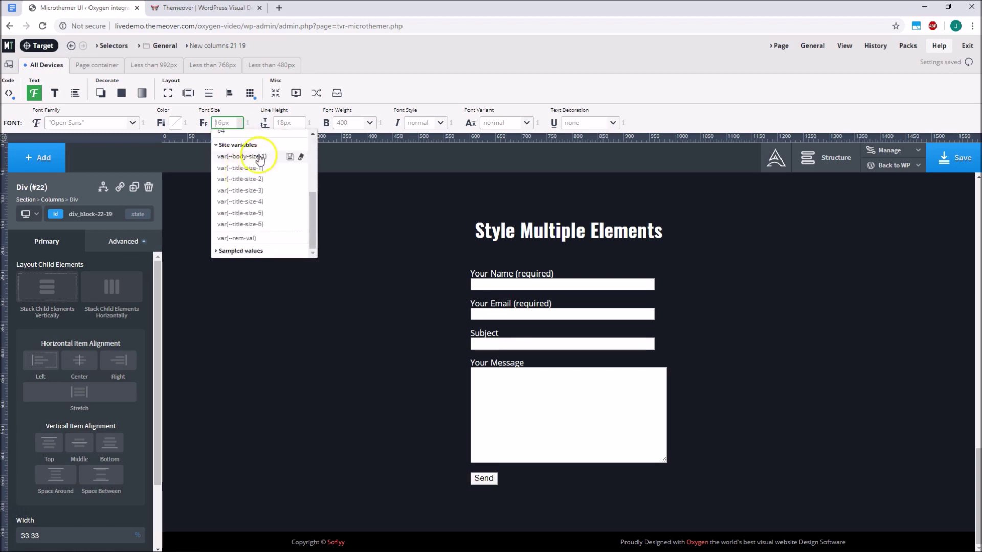
left_click(288, 122)
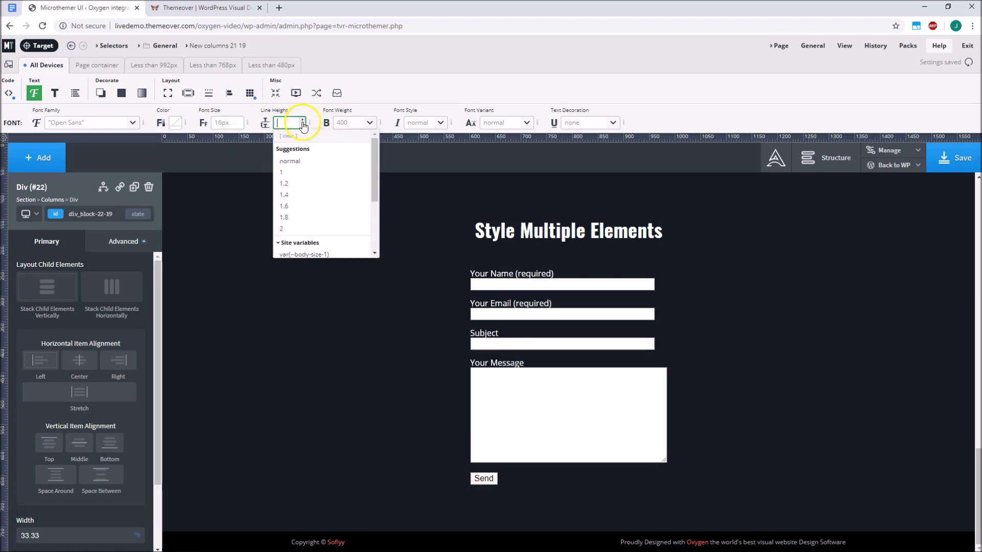
scroll(320, 208, "down", 3)
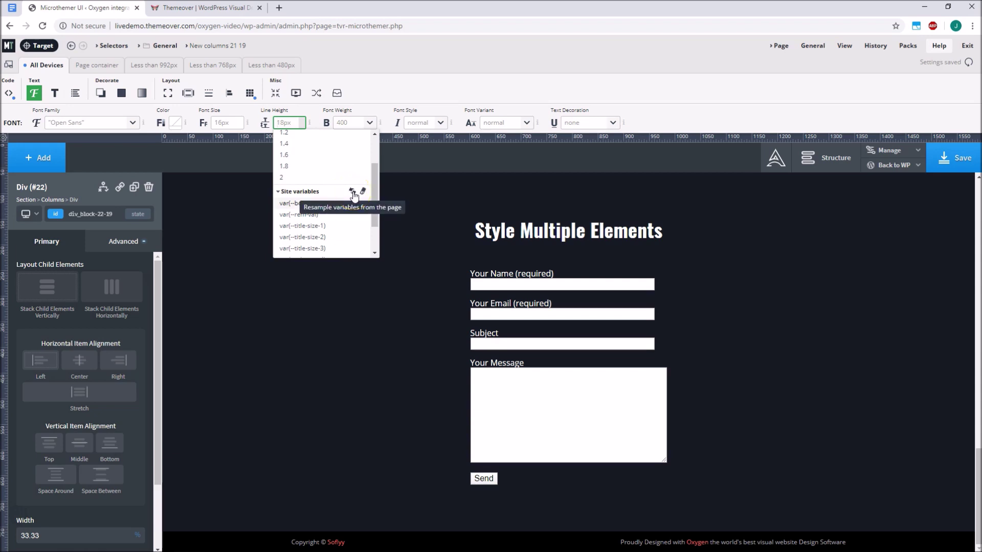
left_click(354, 196)
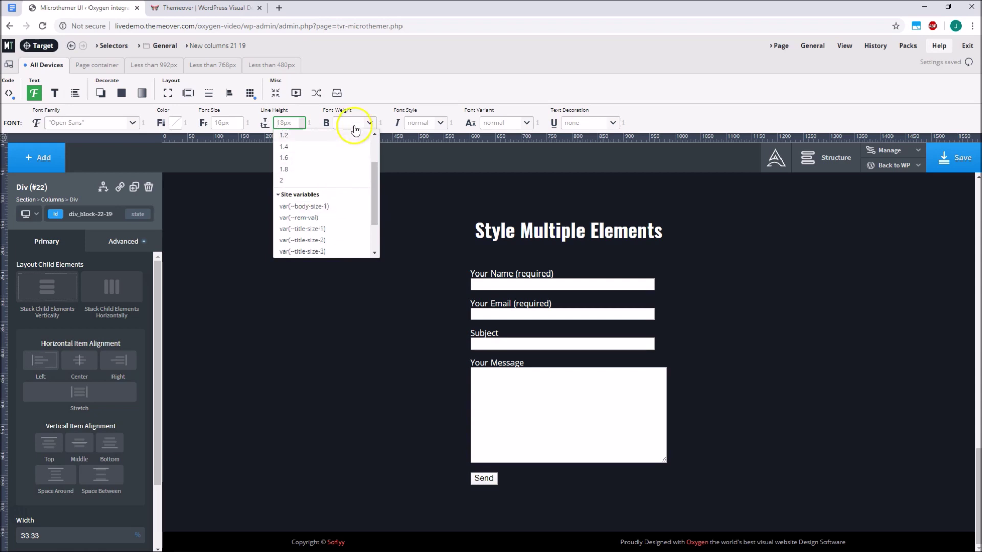
left_click(376, 92)
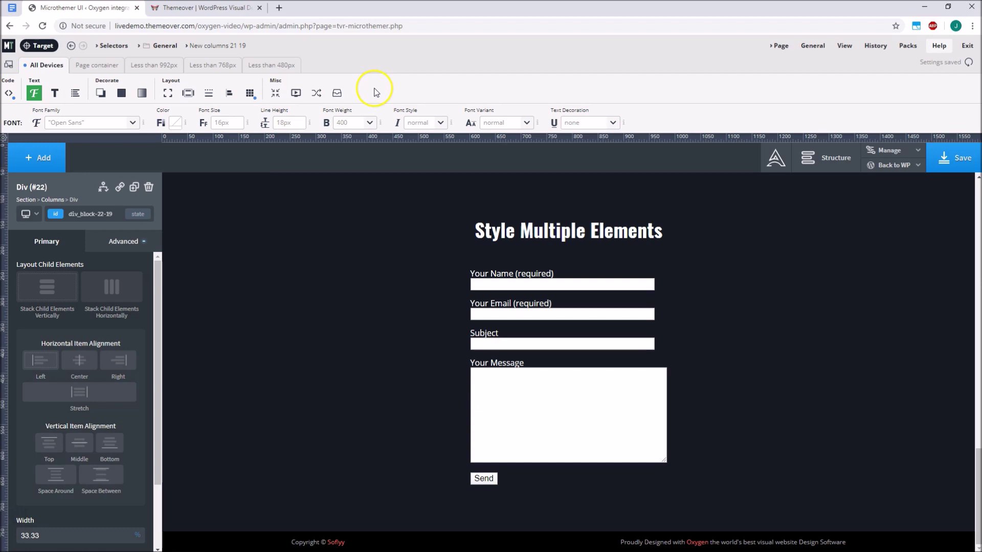
left_click(378, 93)
left_click(381, 96)
left_click(112, 46)
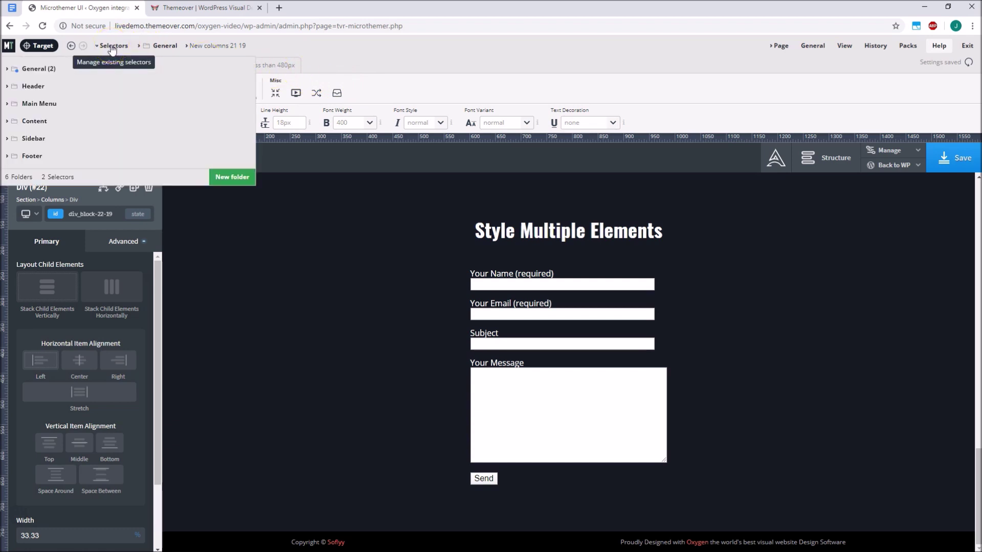
Step: Expand the General folder and highlight the code block and New columns 21 19 selectors' elements
mouse_move(85, 66)
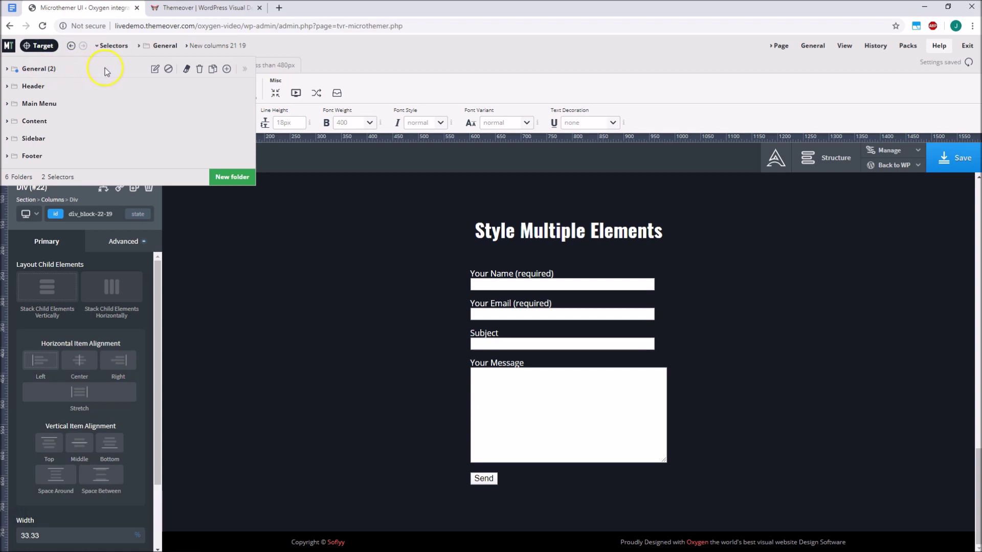
left_click(44, 69)
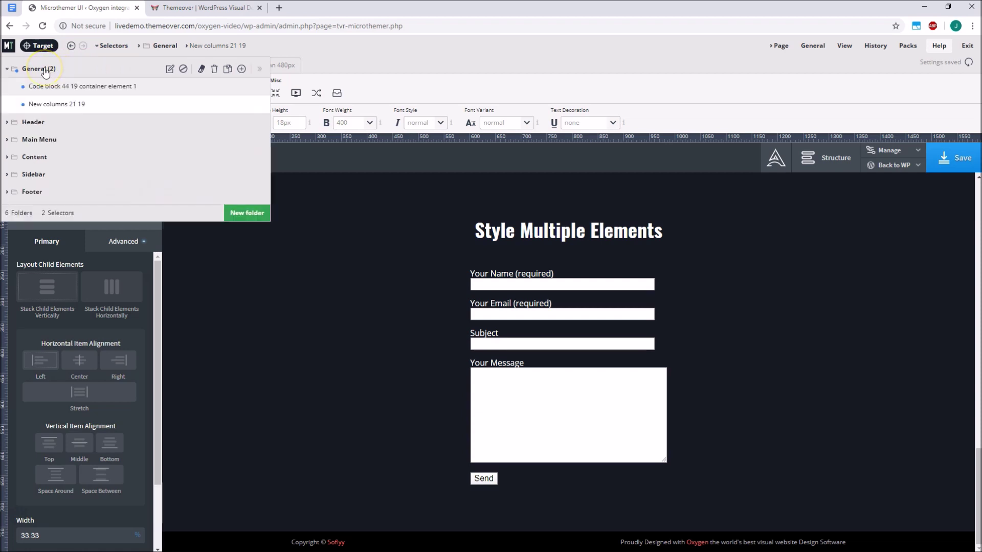
mouse_move(77, 86)
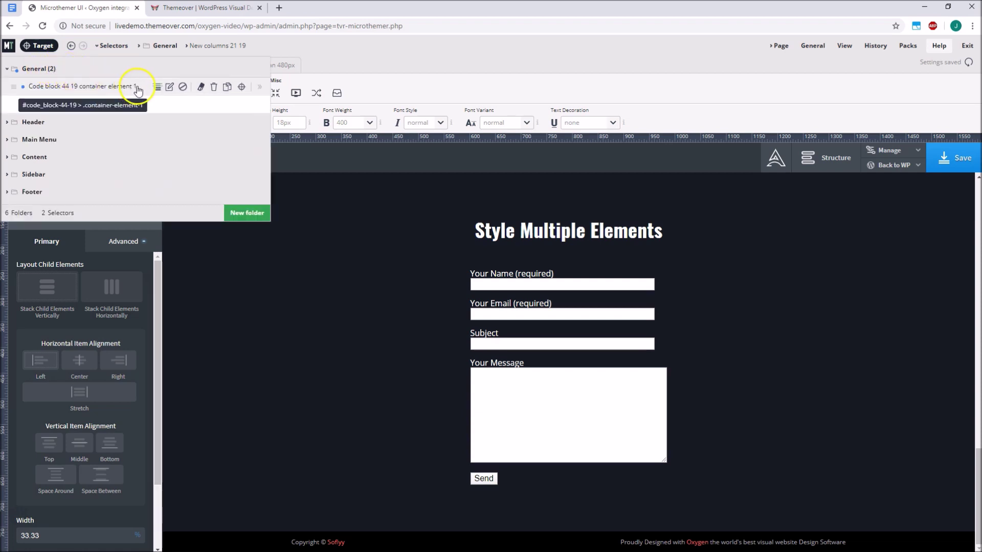
left_click(158, 88)
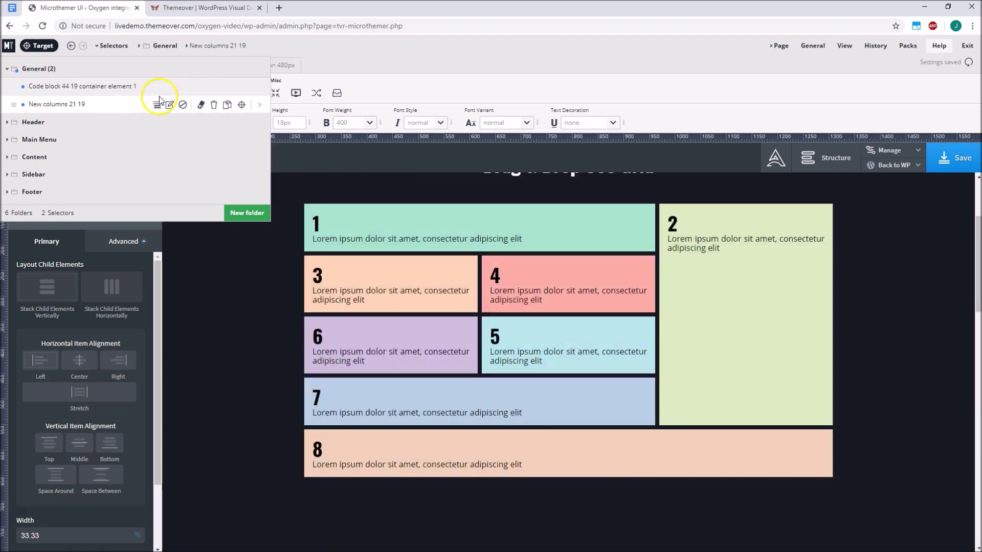
left_click(158, 106)
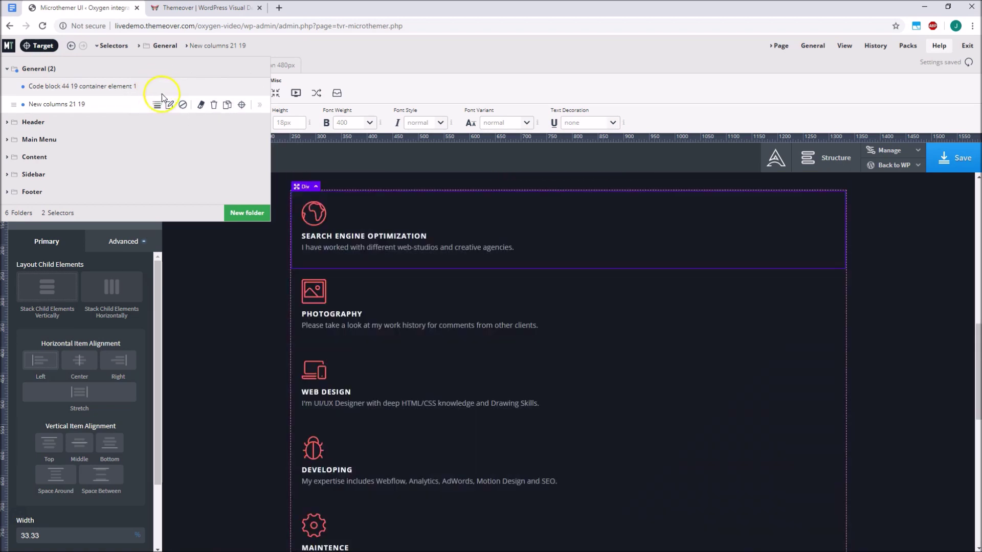
Step: Add a 'Global variables' selector targeting :root to the General folder
mouse_move(177, 69)
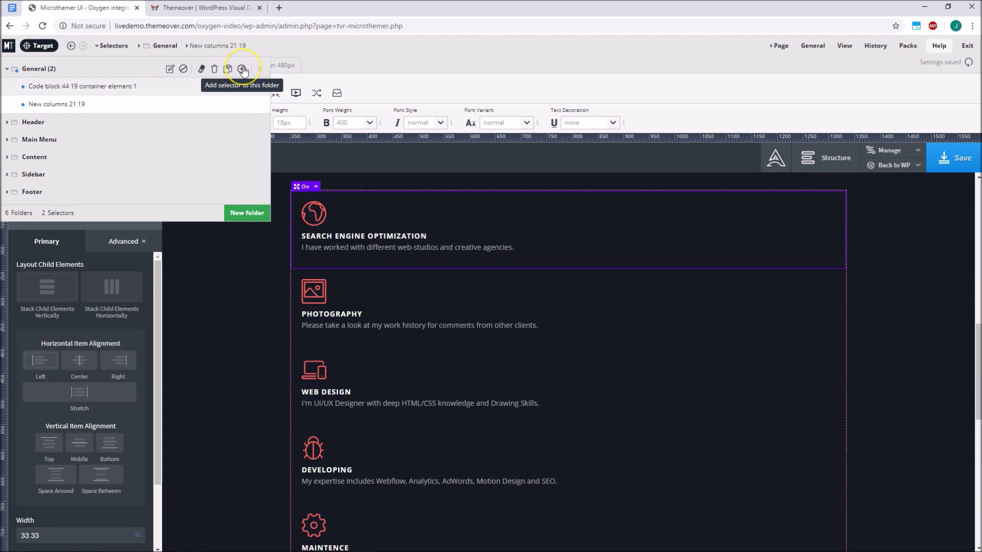
left_click(243, 70)
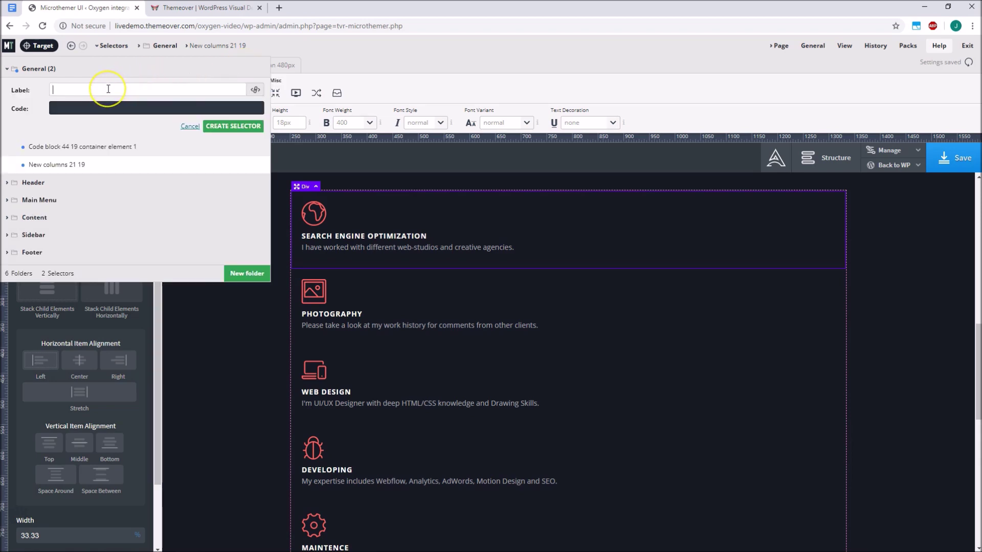
type("Global variables")
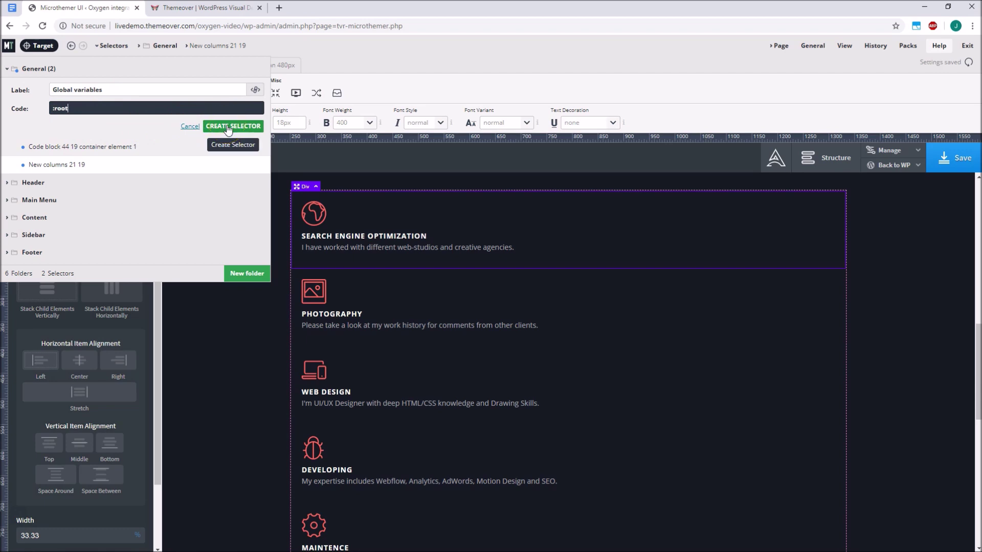
left_click(228, 128)
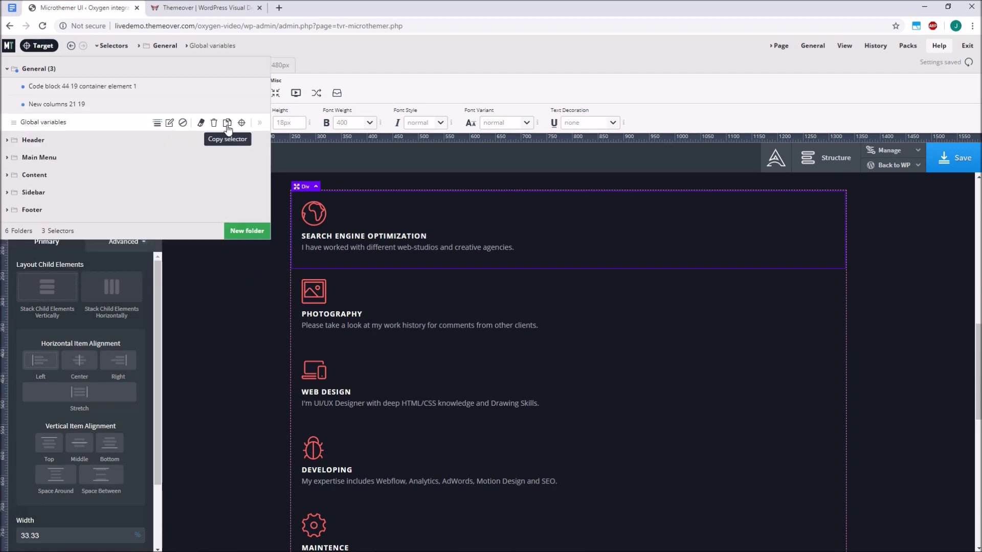
left_click(54, 125)
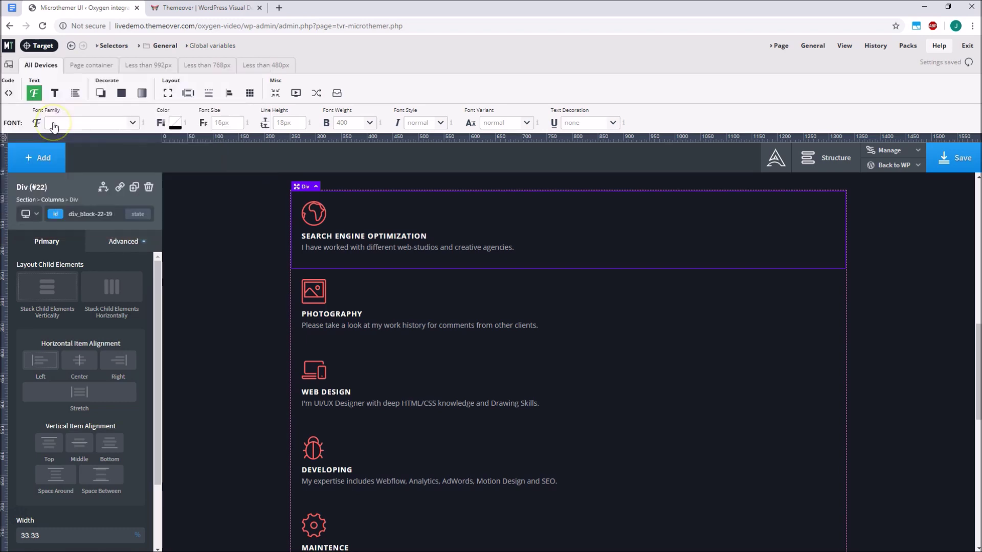
Step: Declare --h1-size: 42px in the :root custom CSS, then move to the under-768px breakpoint
left_click(8, 94)
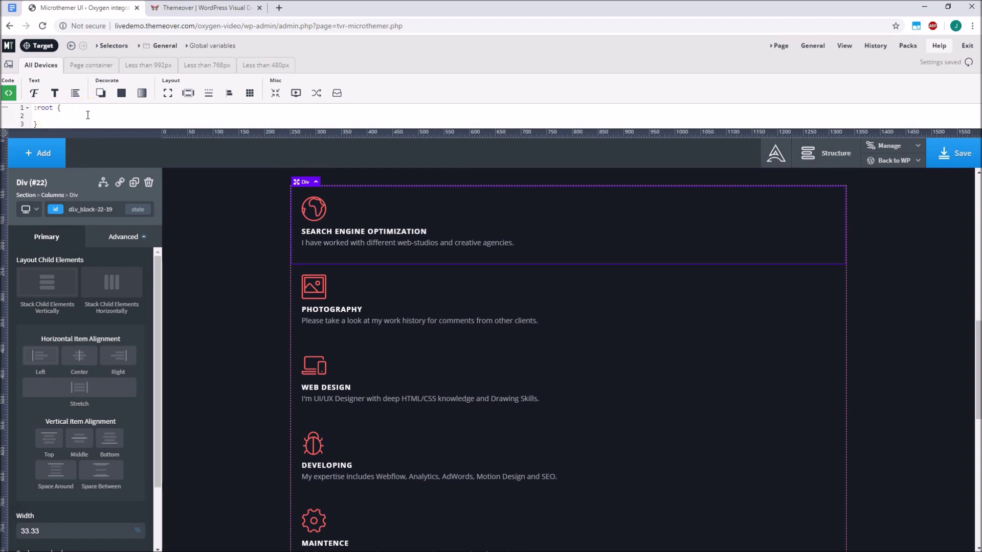
type("--")
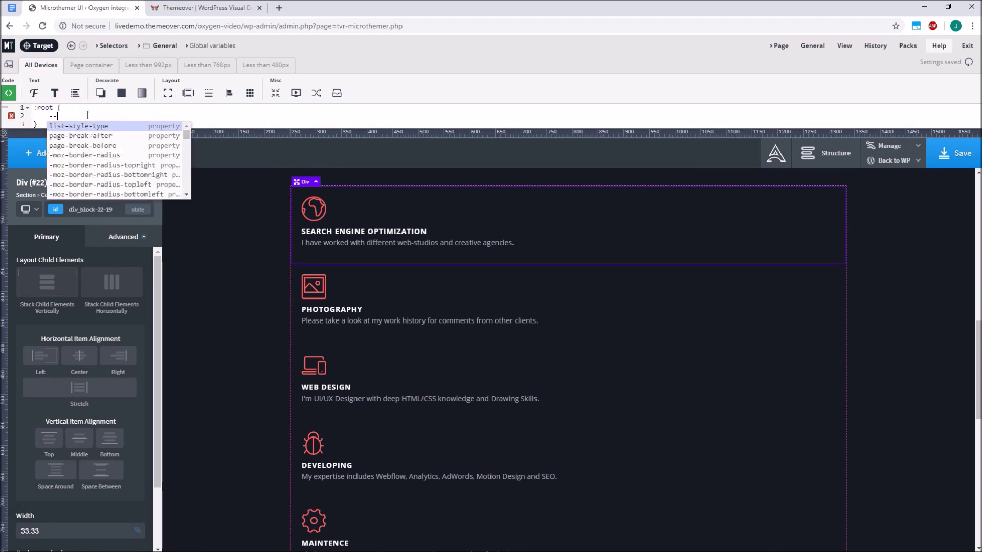
type("h1-size")
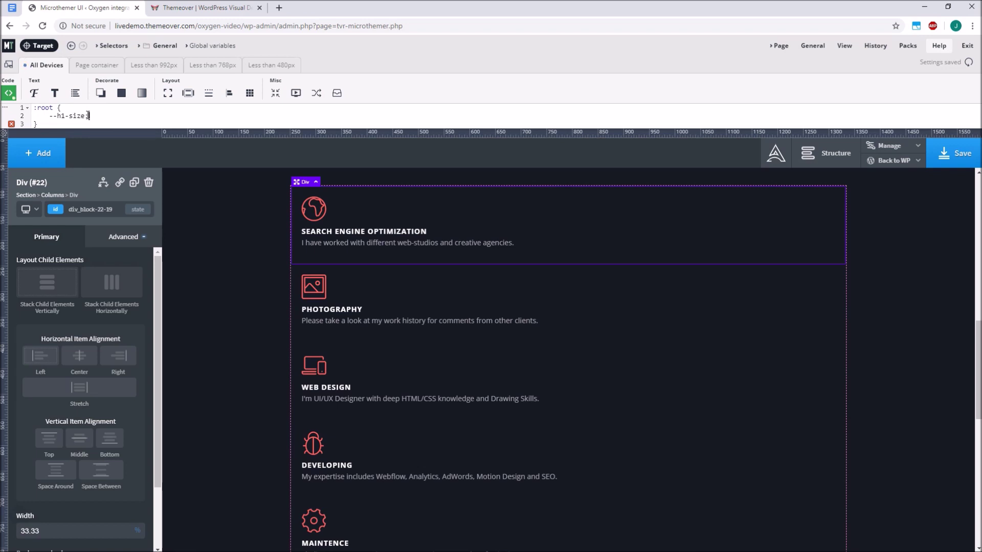
type(":42px;")
left_click_drag(109, 116, 50, 116)
key("ctrl+c")
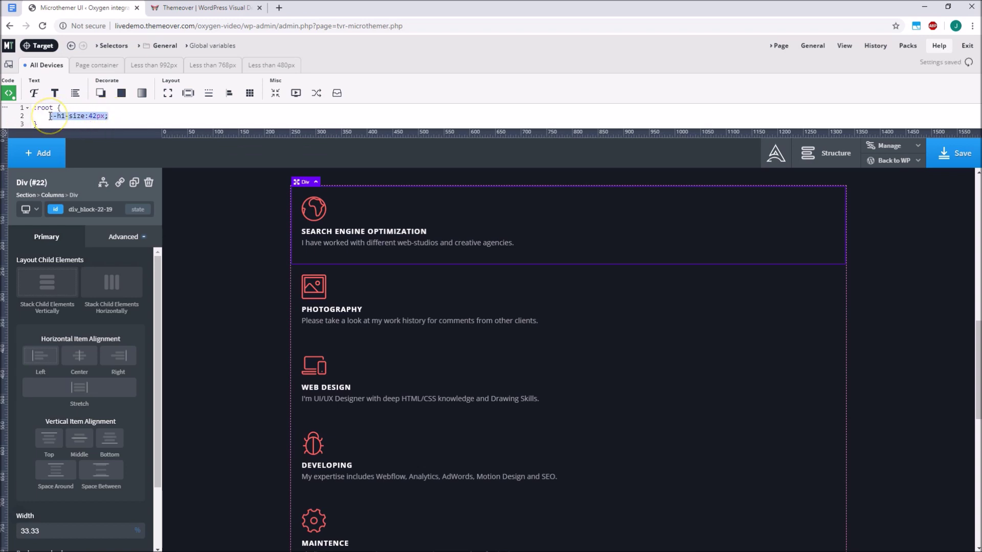
left_click(121, 120)
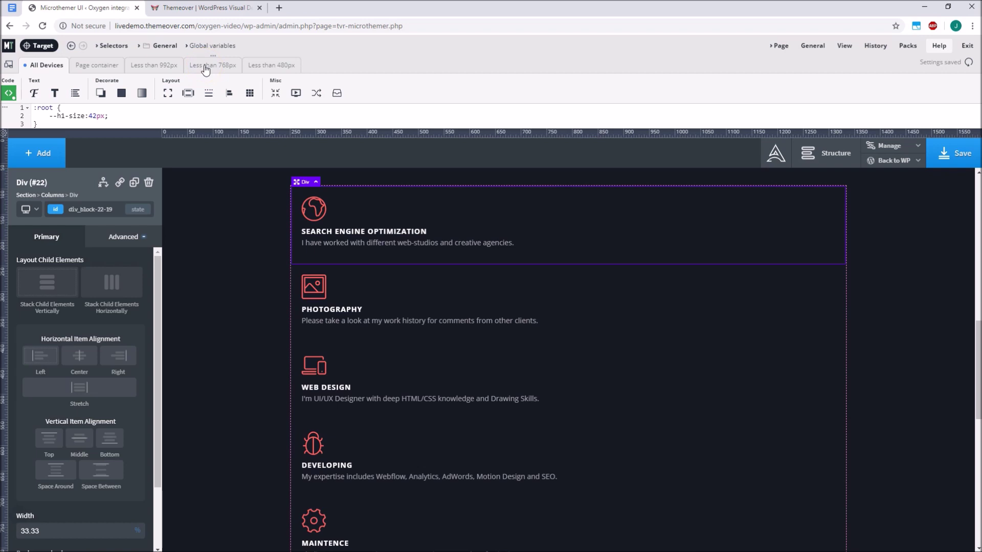
left_click(205, 69)
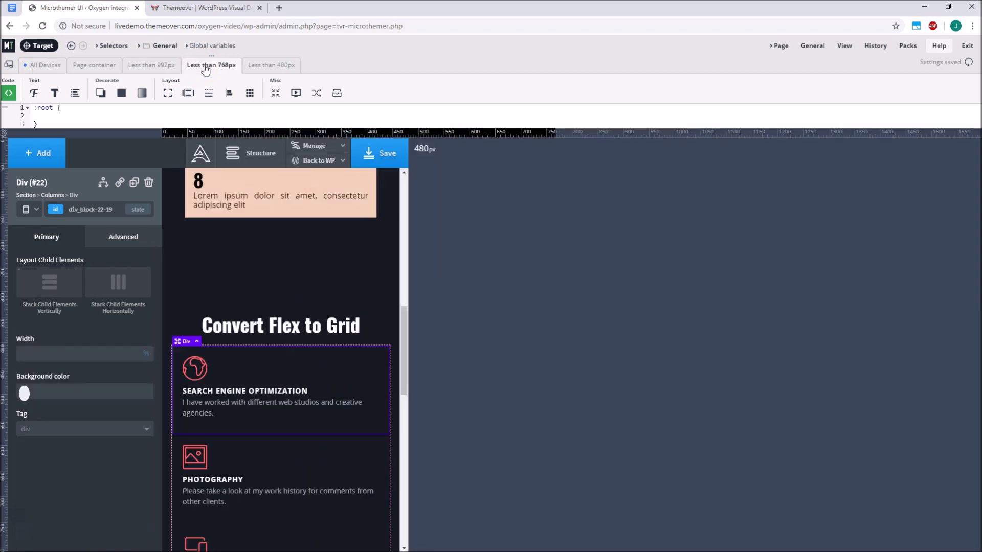
Step: Below 768px, paste the --h1-size declaration and change its value to 24px
left_click(61, 115)
key("ctrl+v")
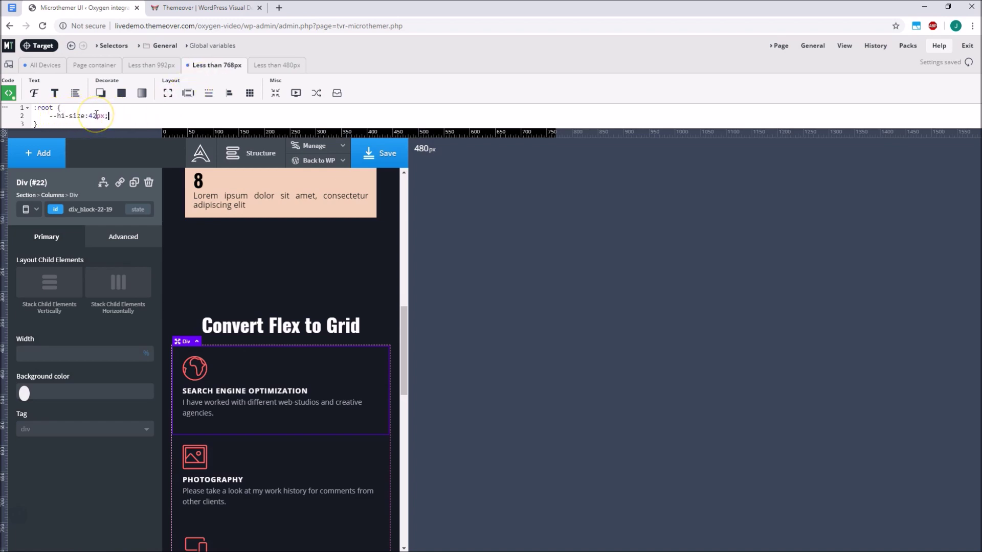
left_click(96, 116)
type("2")
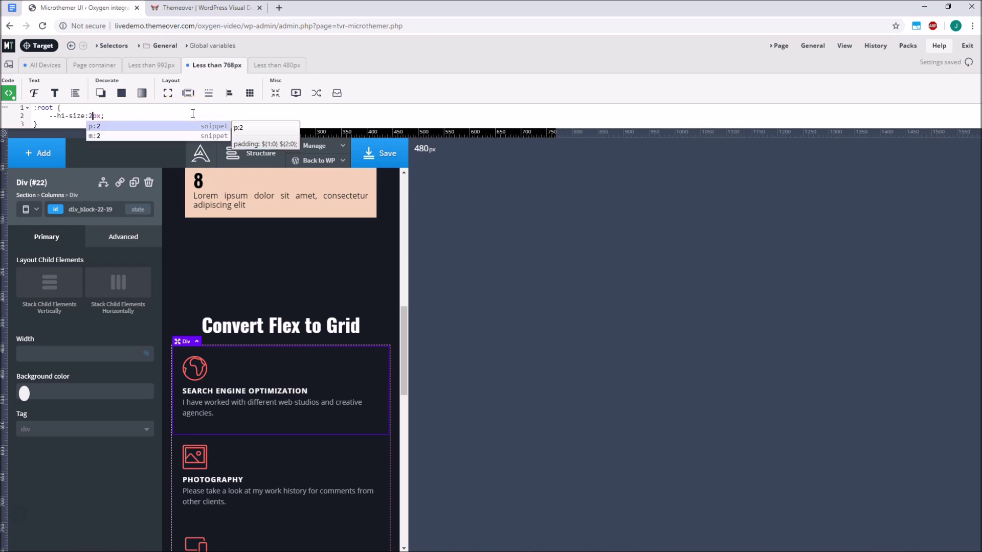
type("4")
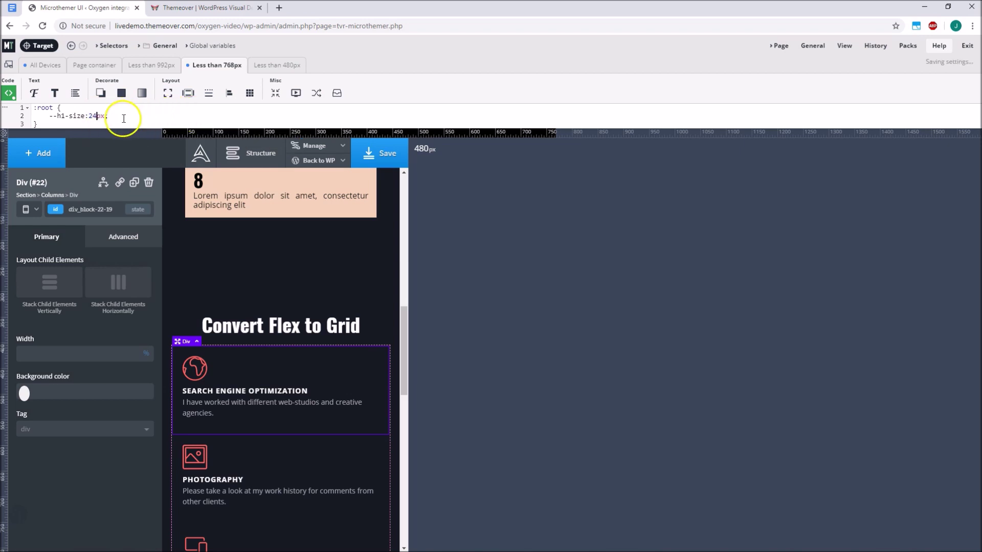
Step: Create a #headline-3-19 selector for the Drag & Drop CSS Grid heading on All Devices
left_click(40, 45)
scroll(285, 185, "up", 5)
scroll(285, 187, "up", 6)
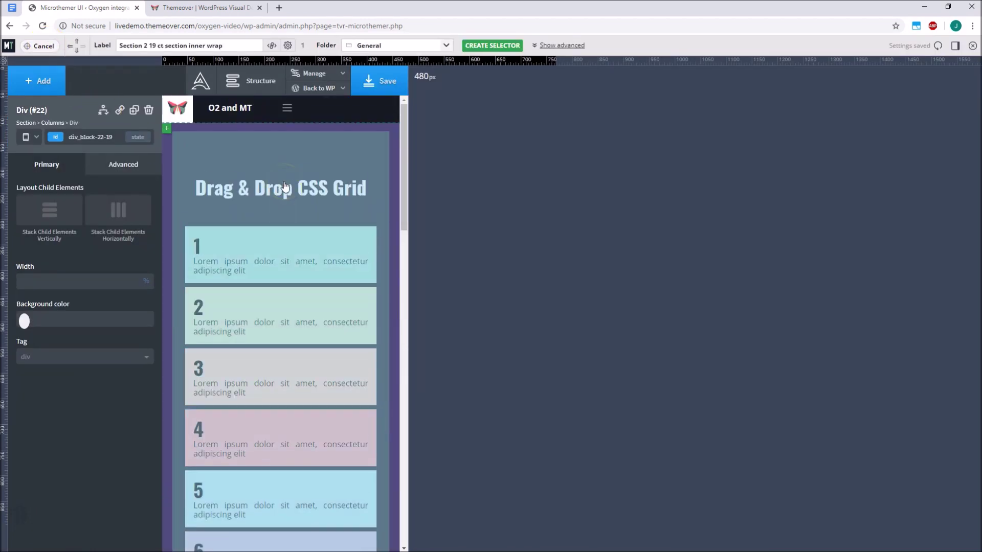
left_click(280, 197)
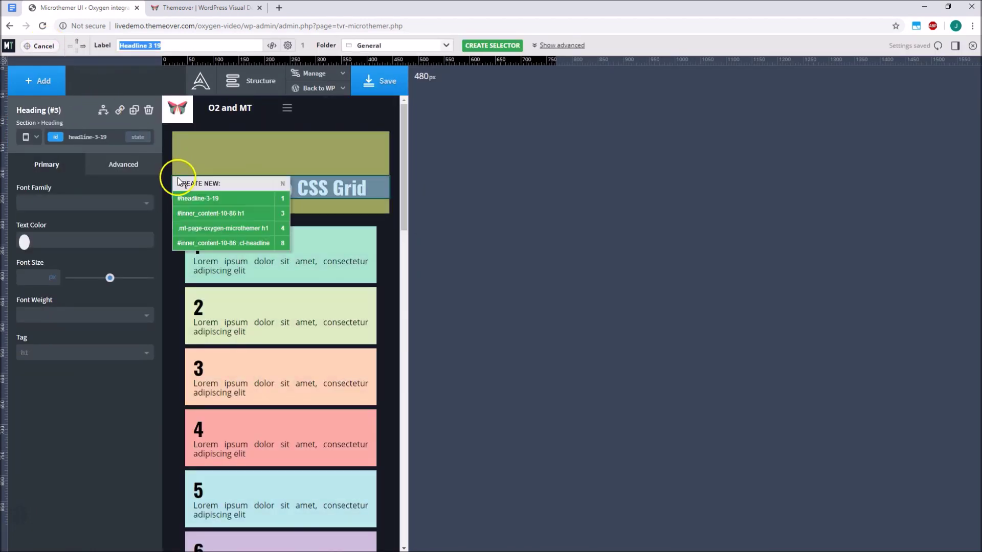
left_click(187, 200)
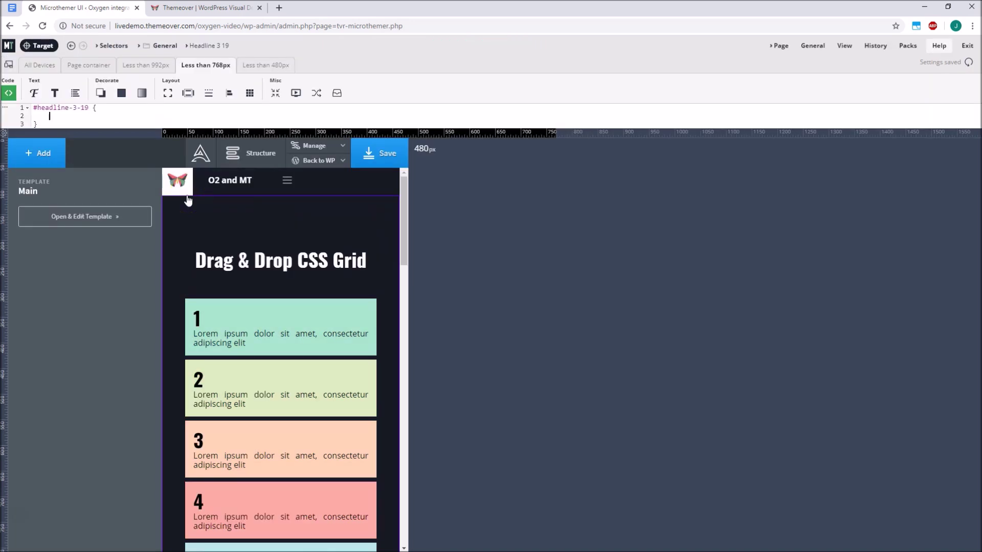
left_click(40, 66)
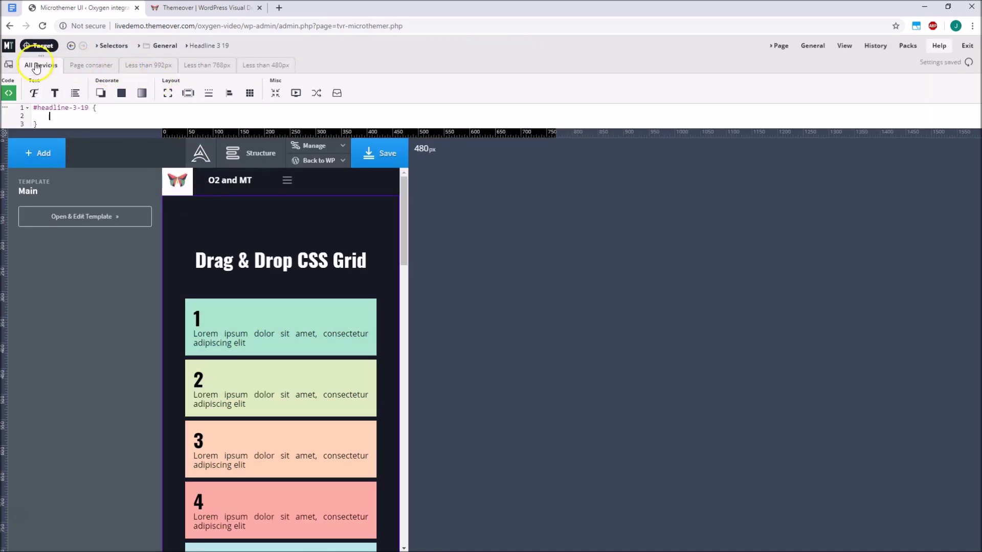
left_click(34, 94)
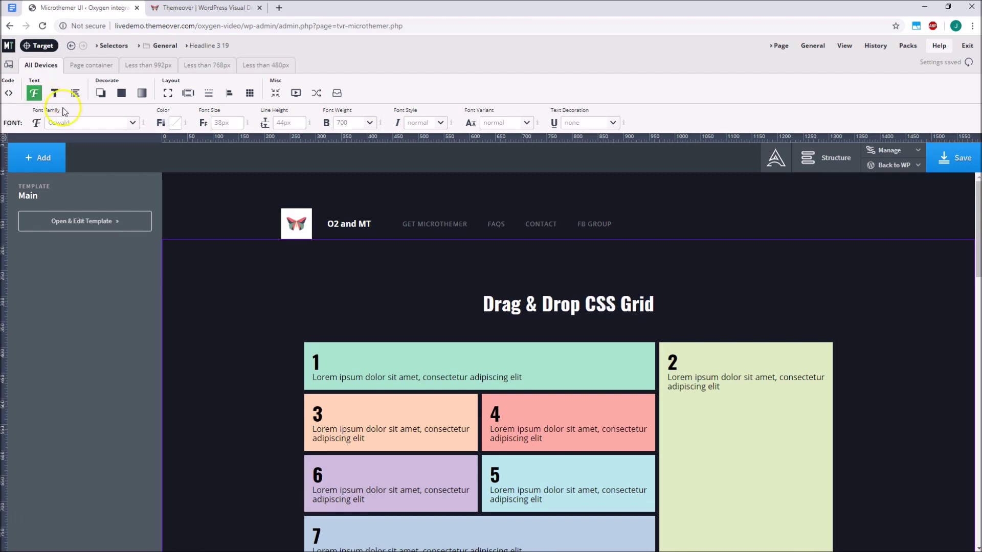
Step: Set the Drag & Drop CSS Grid heading's font size to var(--h1-size), then narrow the preview to 682px
left_click(241, 127)
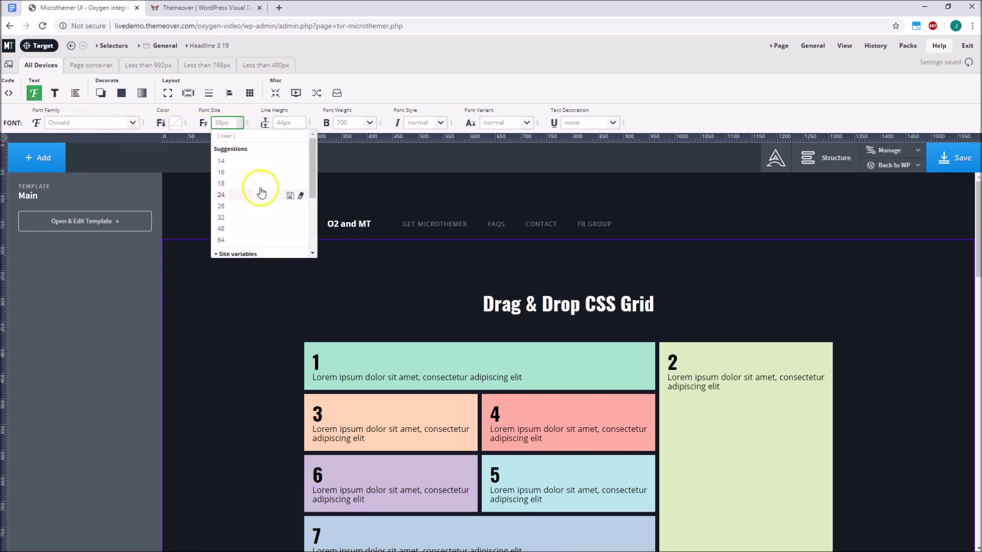
scroll(259, 191, "down", 3)
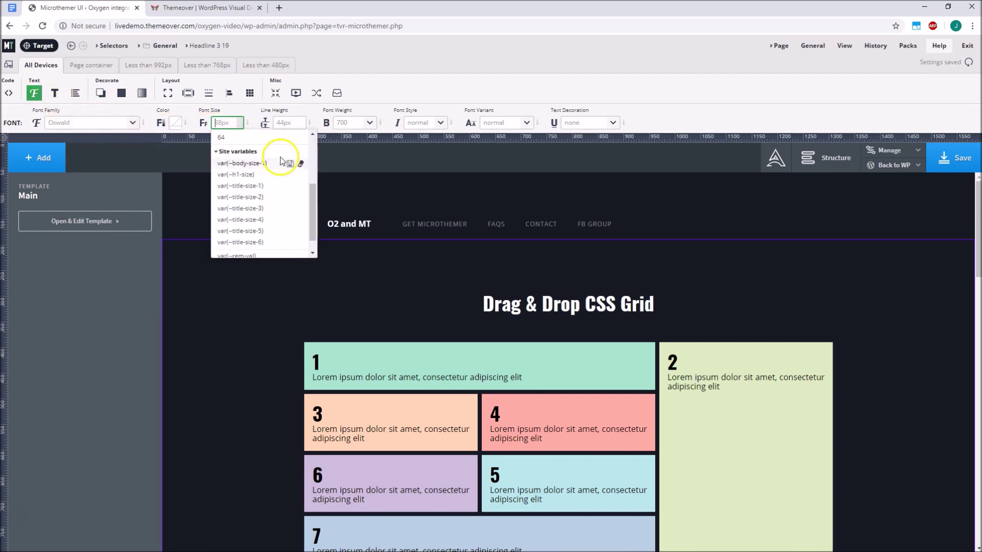
left_click(237, 174)
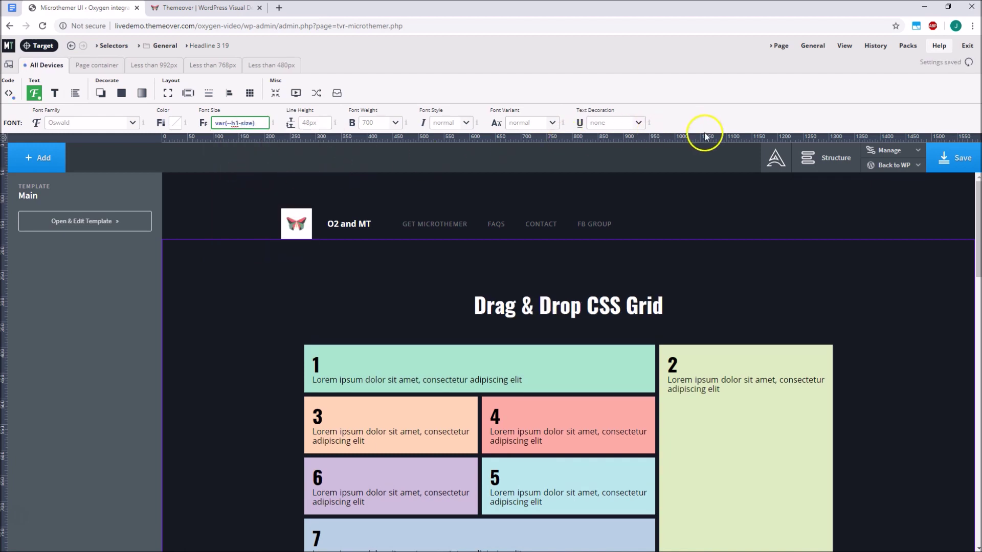
left_click_drag(690, 134, 511, 135)
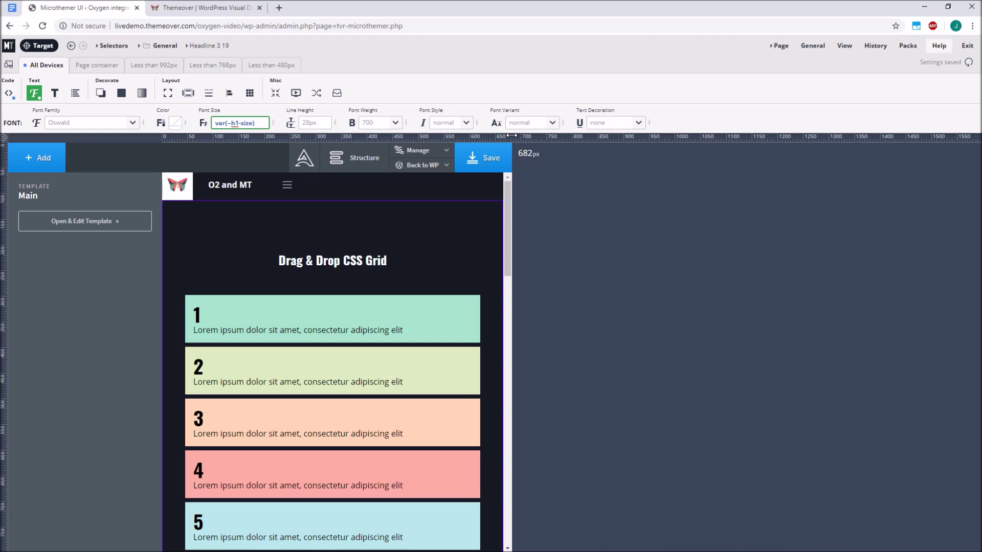
left_click(28, 514)
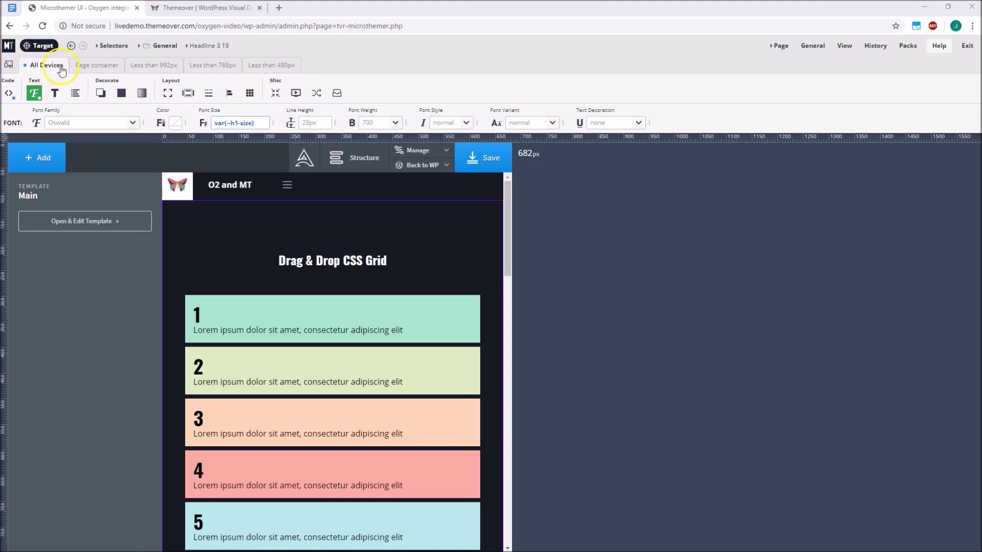
left_click(9, 66)
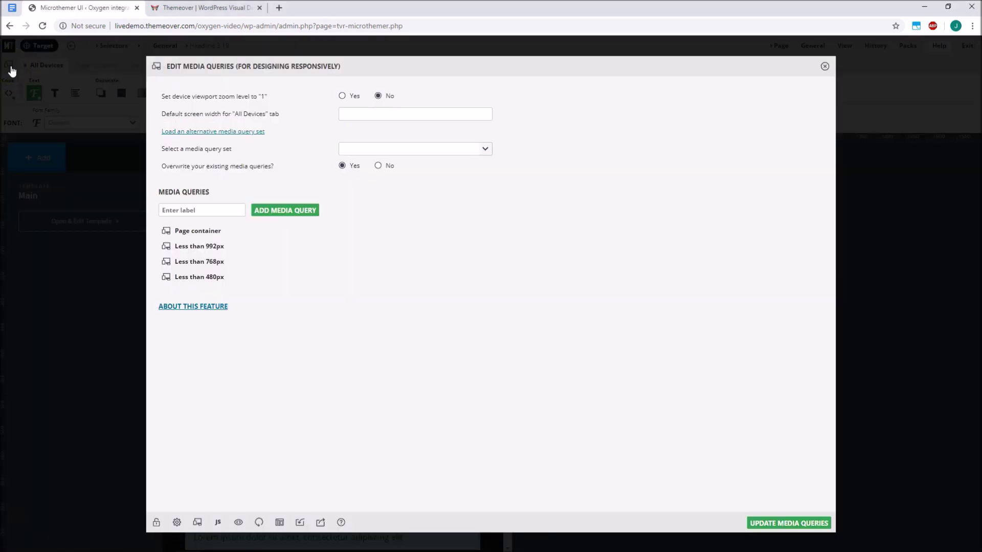
left_click(253, 208)
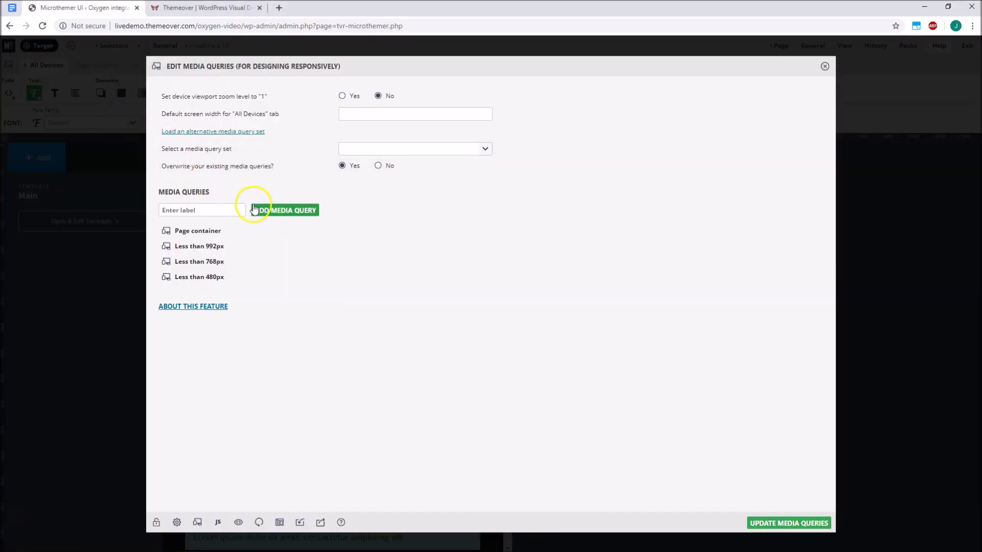
left_click(195, 233)
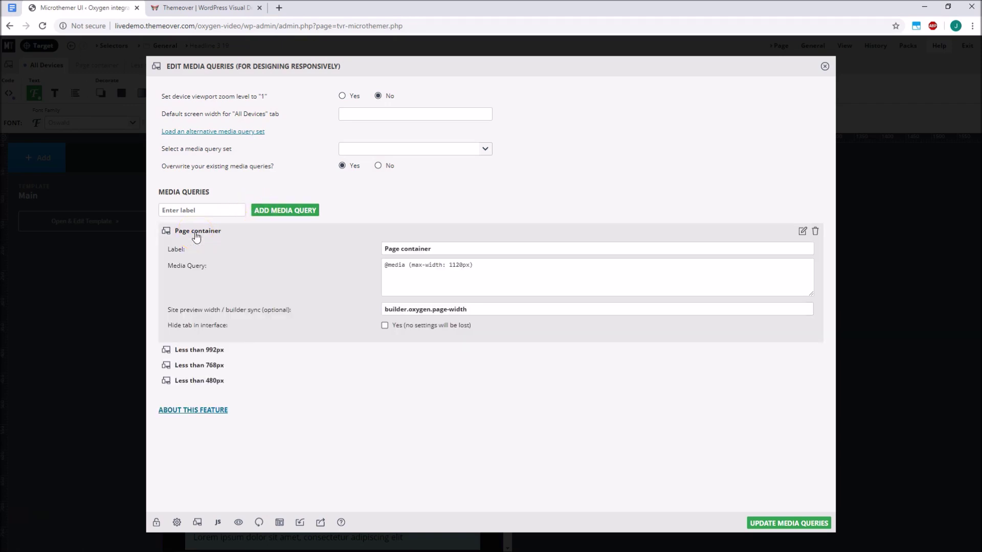
left_click(196, 235)
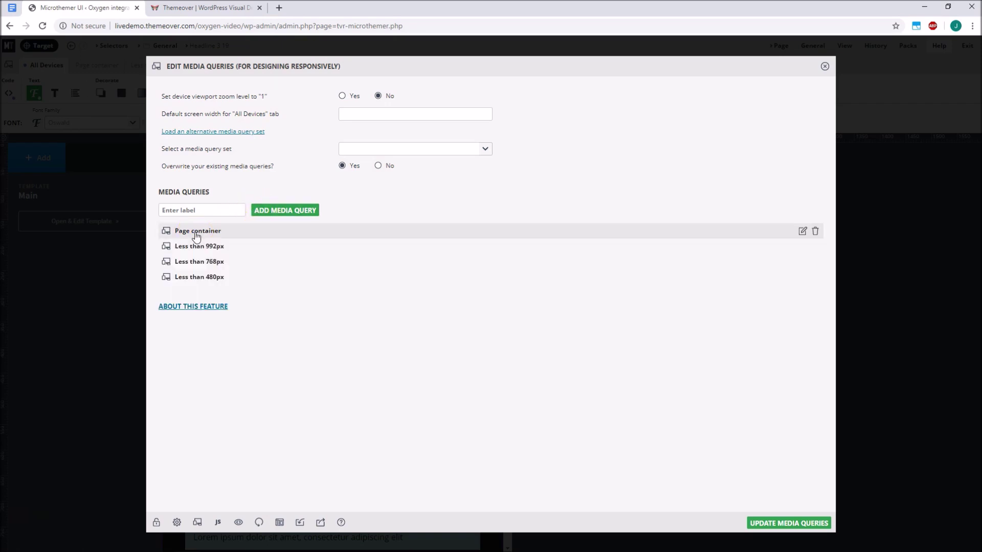
left_click(486, 149)
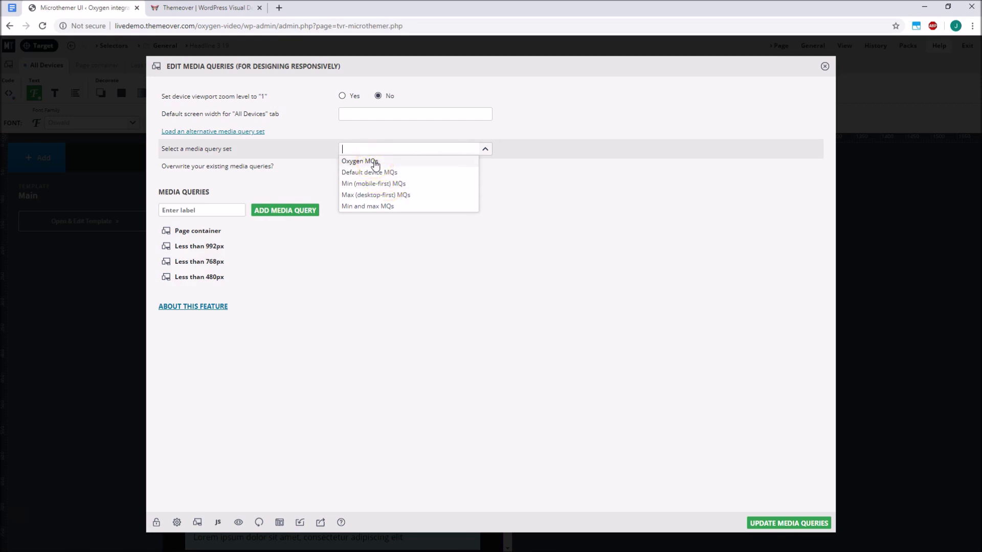
left_click(824, 66)
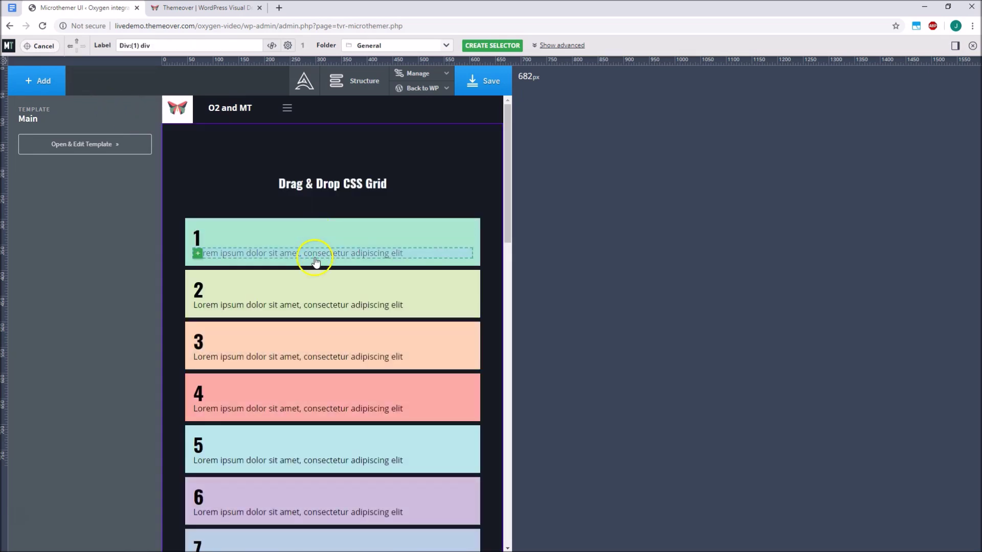
Step: Scroll down past the Developing text and Maintenance section toward the contact form
scroll(280, 307, "down", 9)
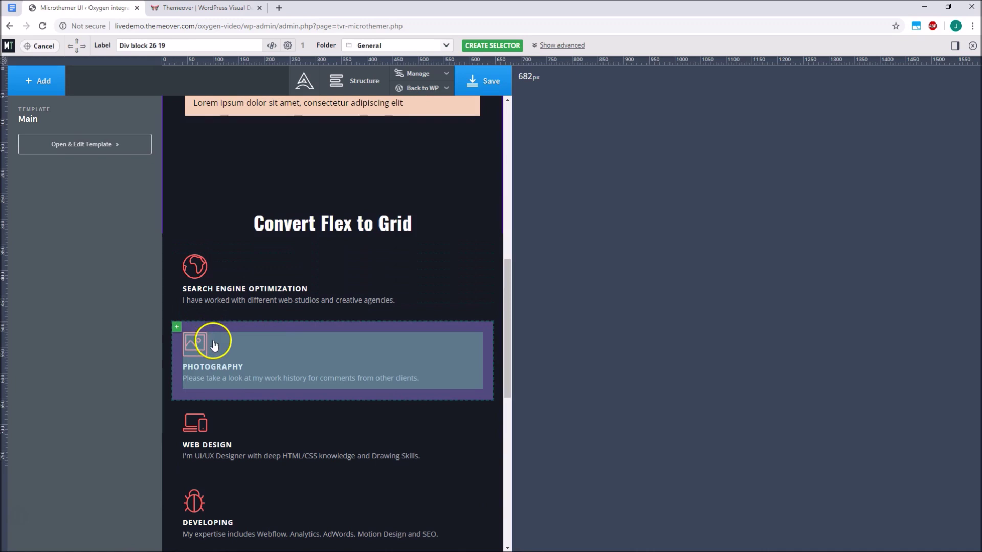
scroll(214, 346, "down", 4)
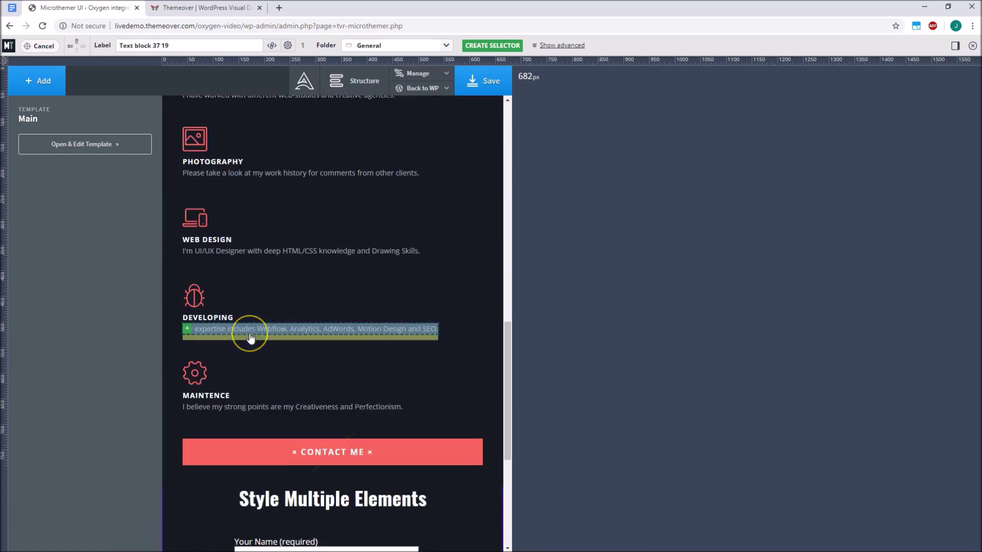
left_click(250, 338)
left_click(187, 328)
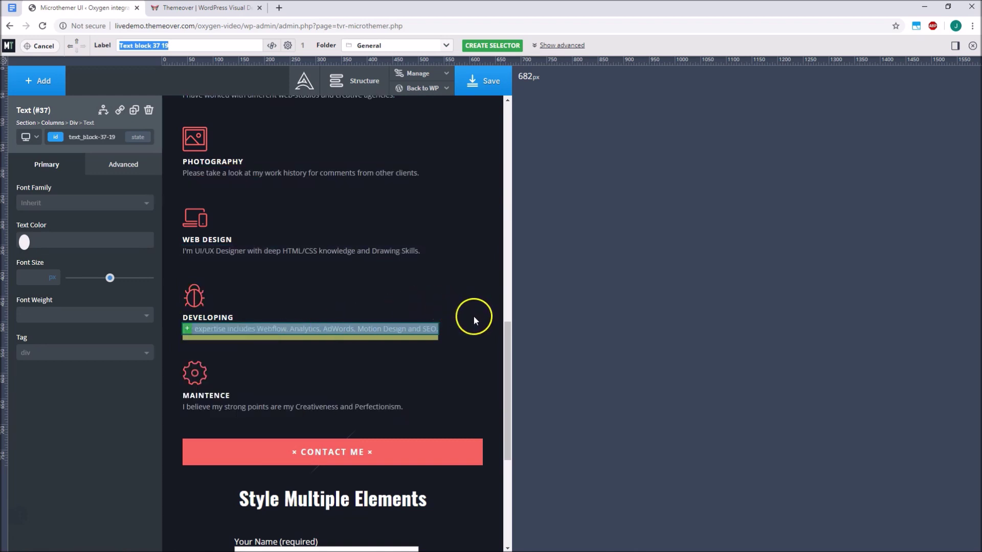
left_click(455, 365)
scroll(453, 353, "down", 5)
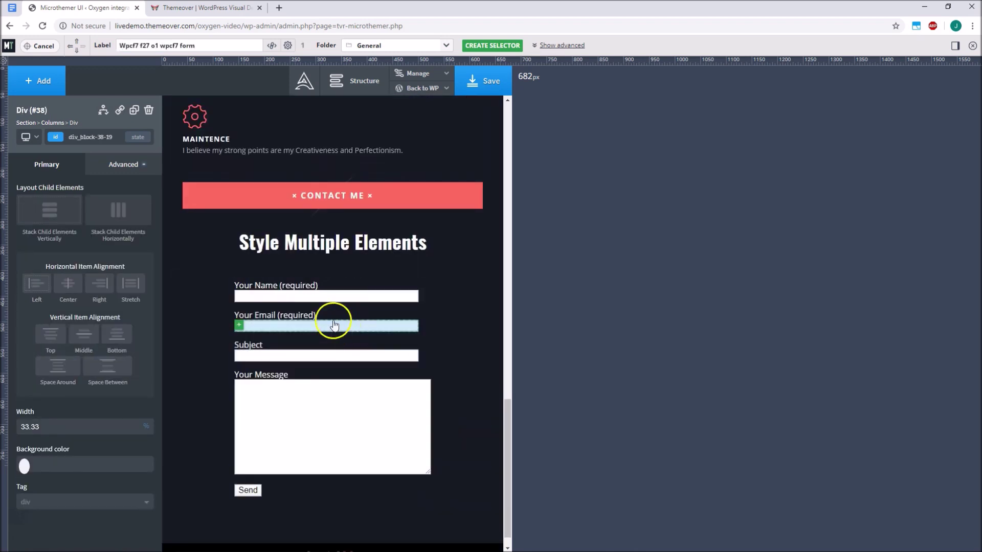
Step: Target the Your Name input, try its parent wrapper, then return to the input itself
left_click(320, 303)
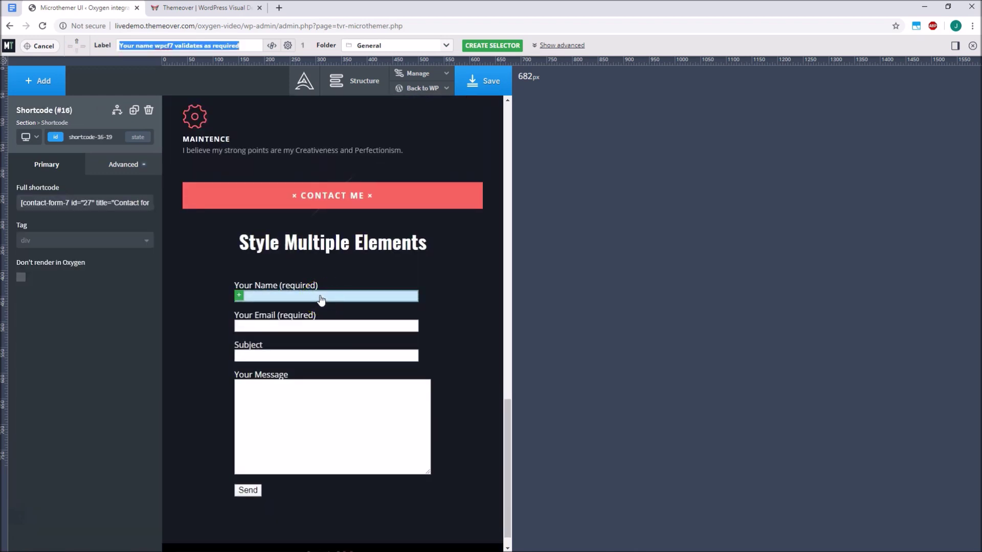
left_click_drag(321, 300, 288, 279)
left_click(77, 44)
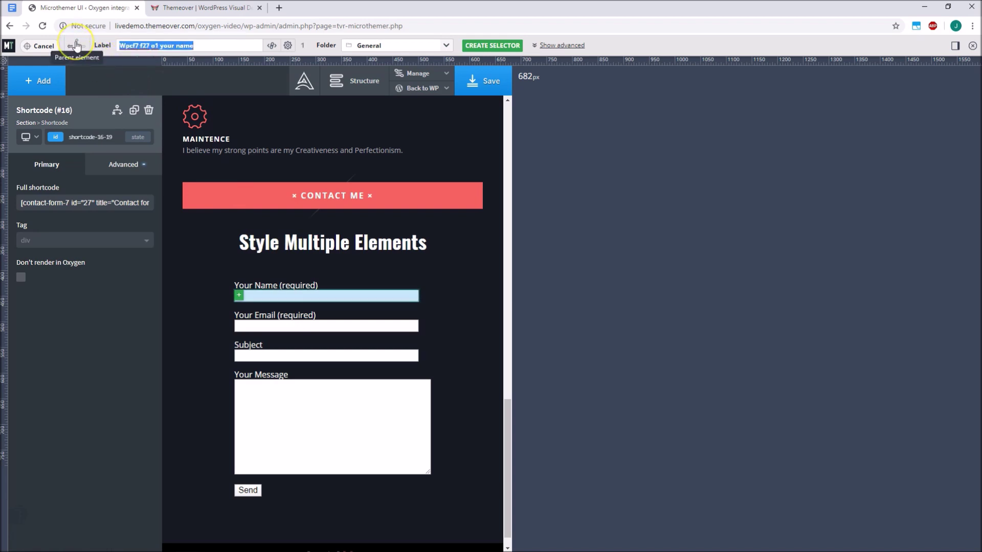
left_click(78, 43)
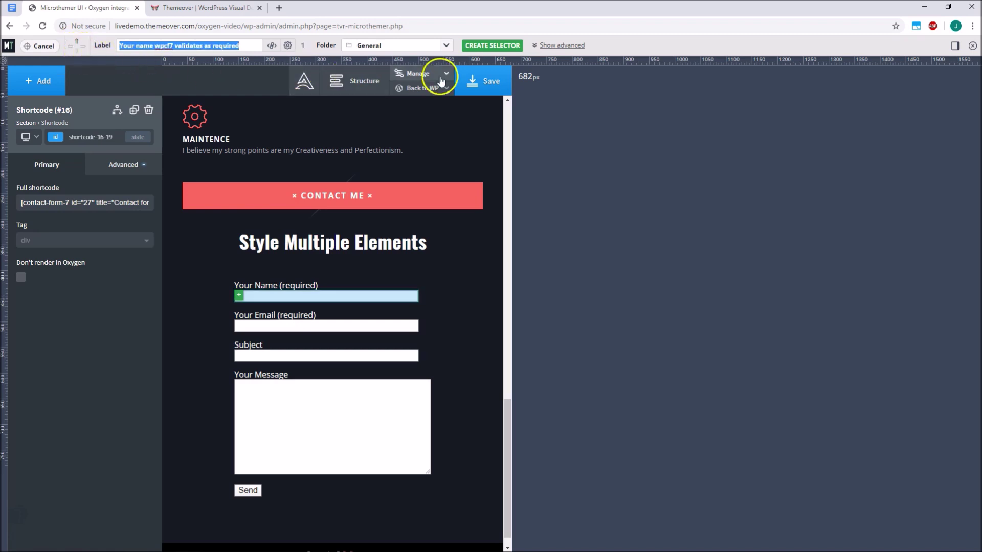
left_click(566, 46)
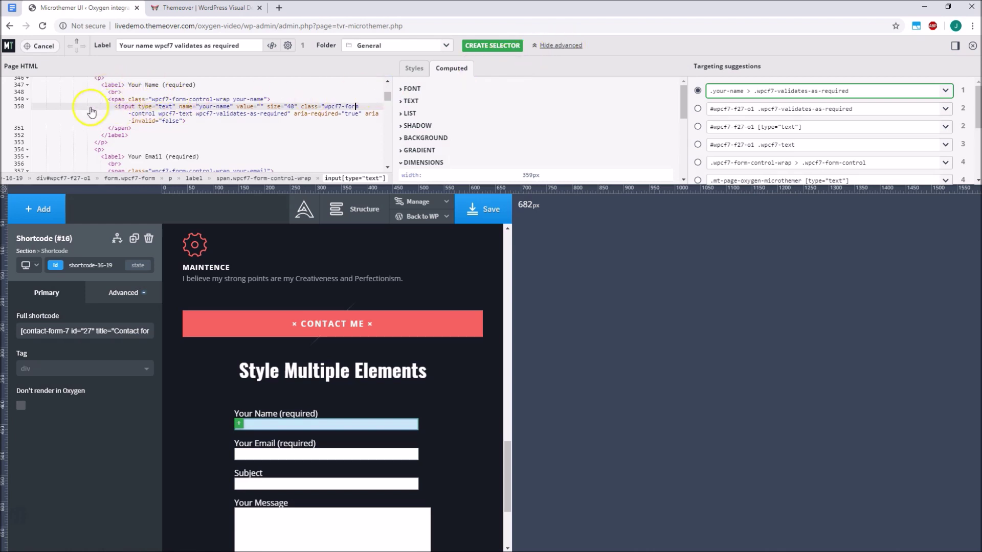
Step: Compare targeting the name field's label, wrapping span and input from the Page HTML
left_click(120, 99)
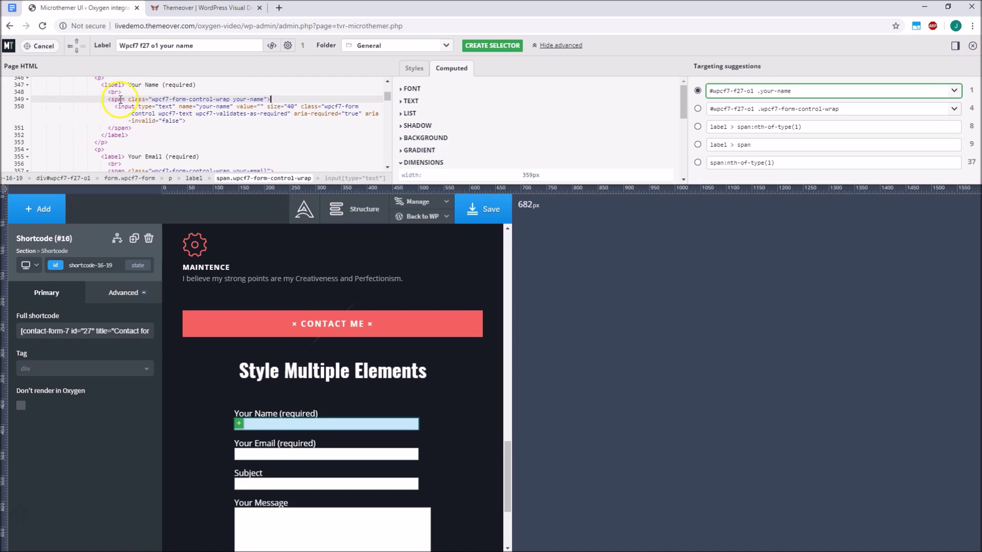
left_click(116, 87)
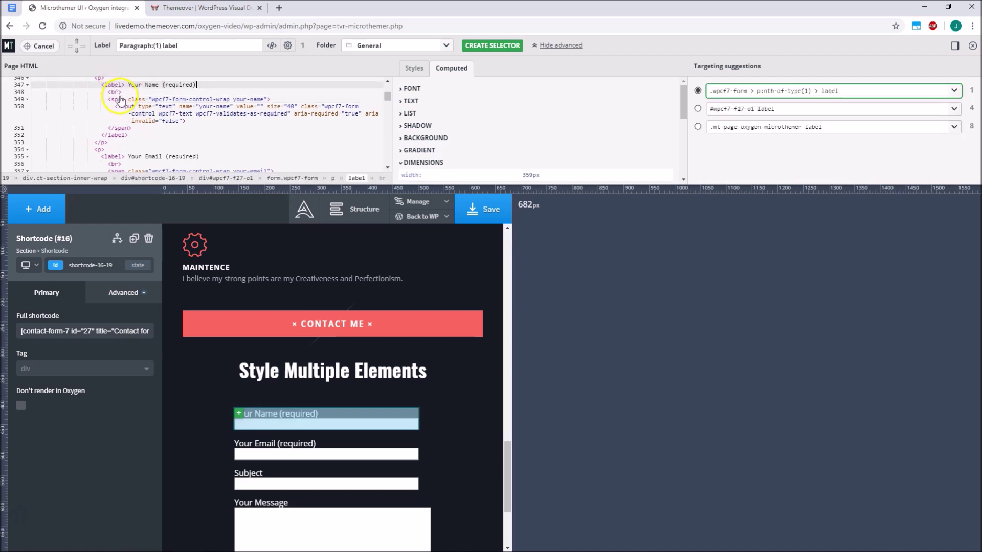
left_click(120, 100)
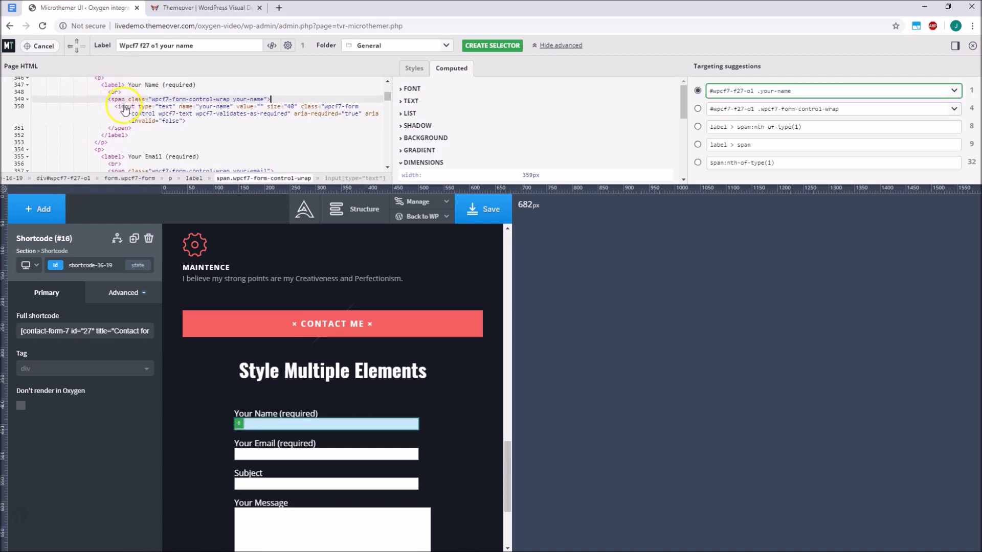
left_click(125, 108)
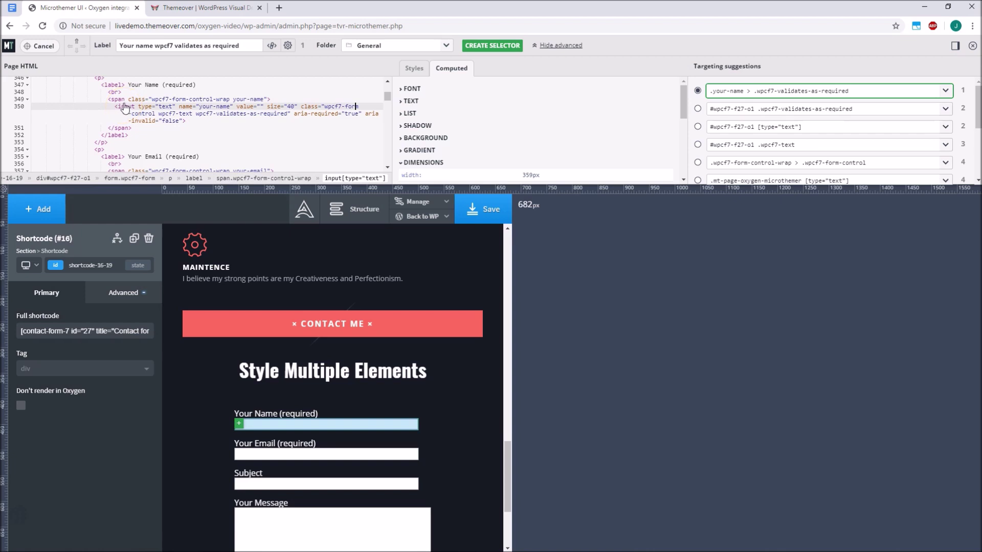
Step: Target both required fields with '#wpcf7-f27-o1 .wpcf7-validates-as-required'
scroll(224, 122, "down", 1)
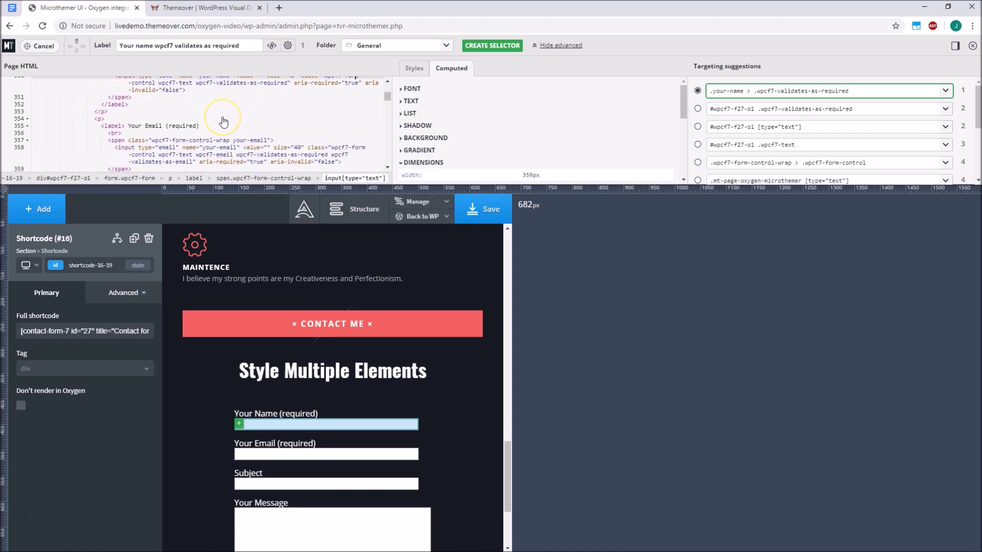
scroll(224, 121, "up", 1)
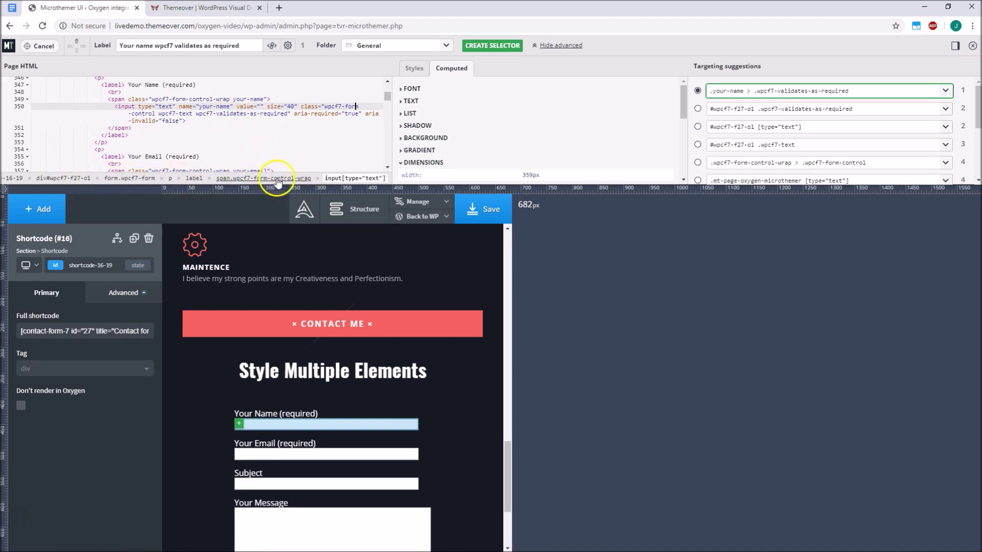
scroll(253, 179, "left", 3)
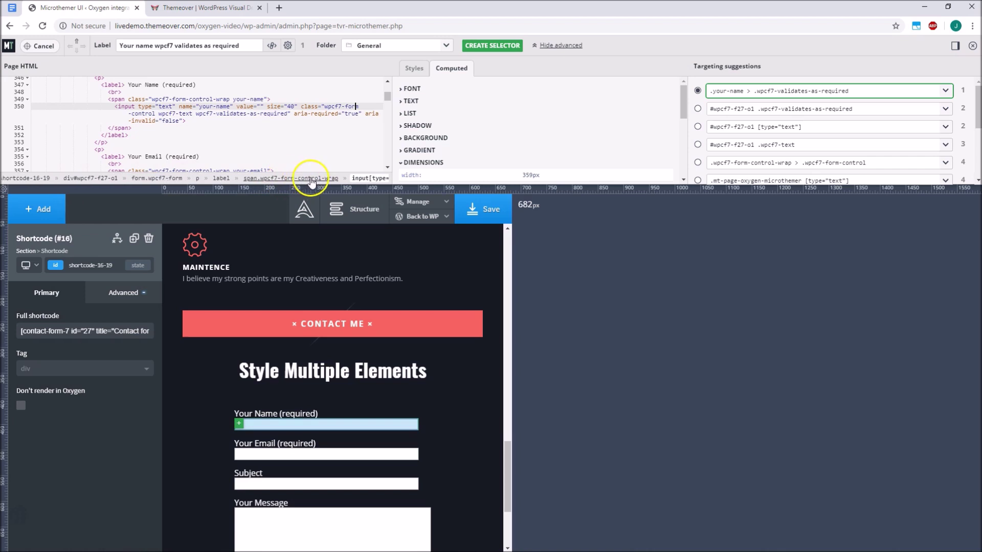
scroll(383, 179, "right", 3)
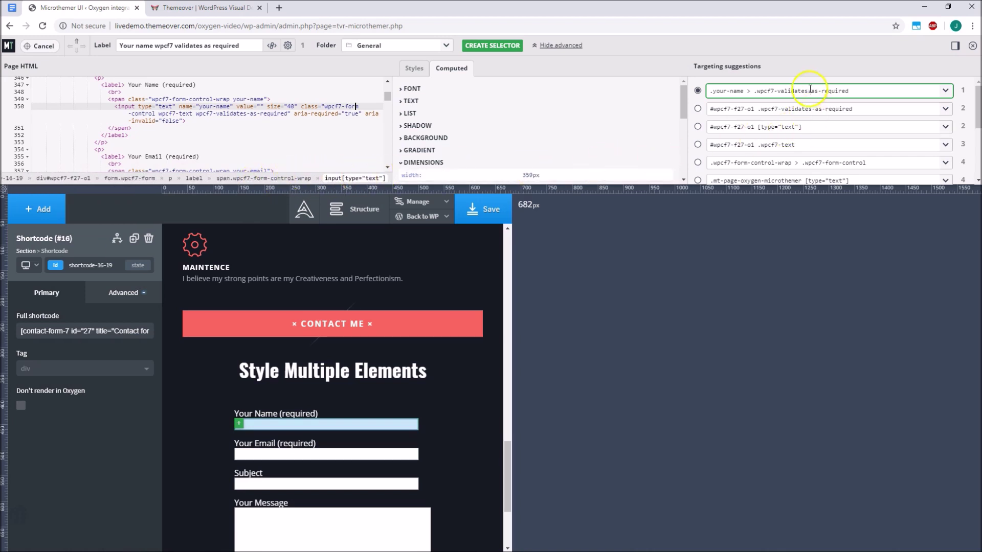
left_click(698, 109)
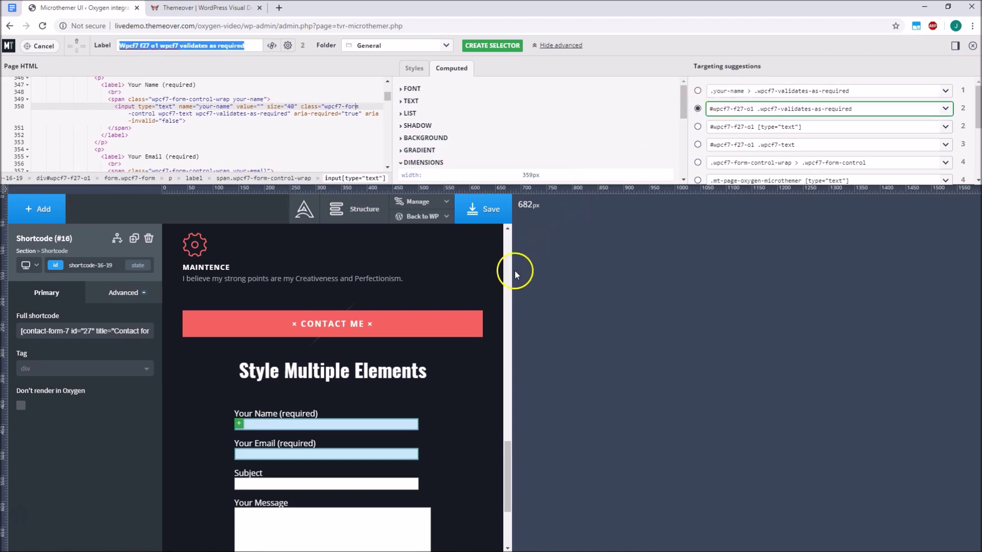
Step: Target all five form controls with the '#wpcf7-f27-o1 .wpcf7-form-control' suggestion
scroll(481, 299, "down", 2)
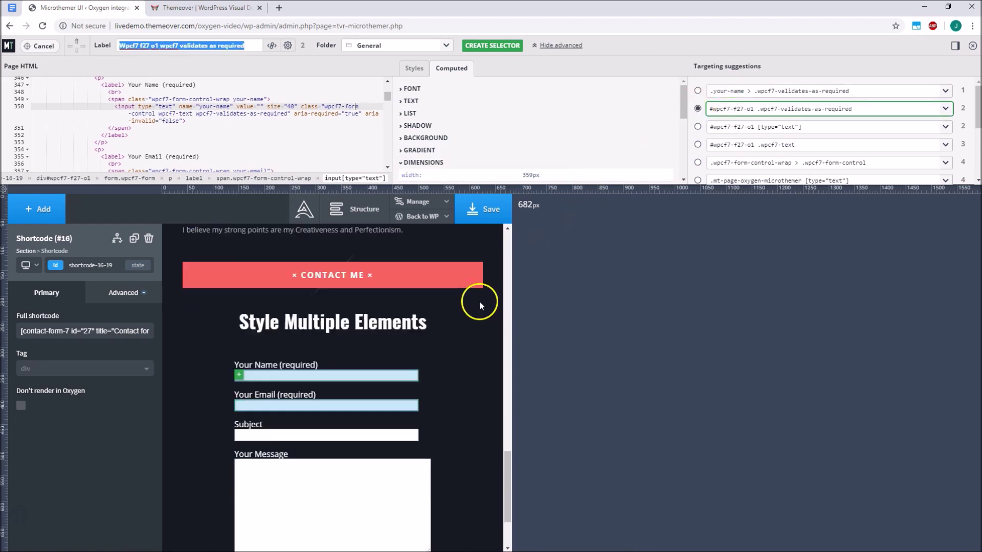
left_click(697, 91)
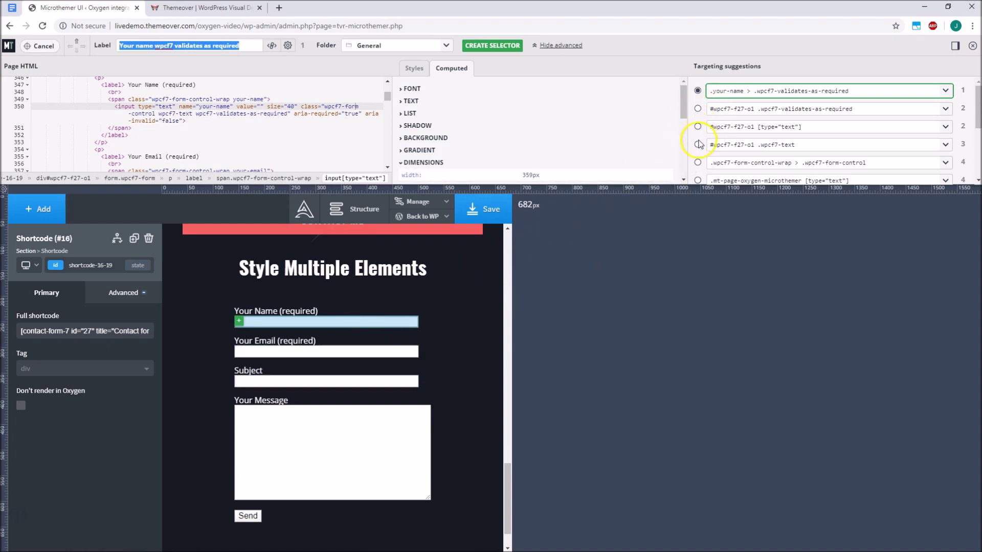
scroll(746, 128, "down", 1)
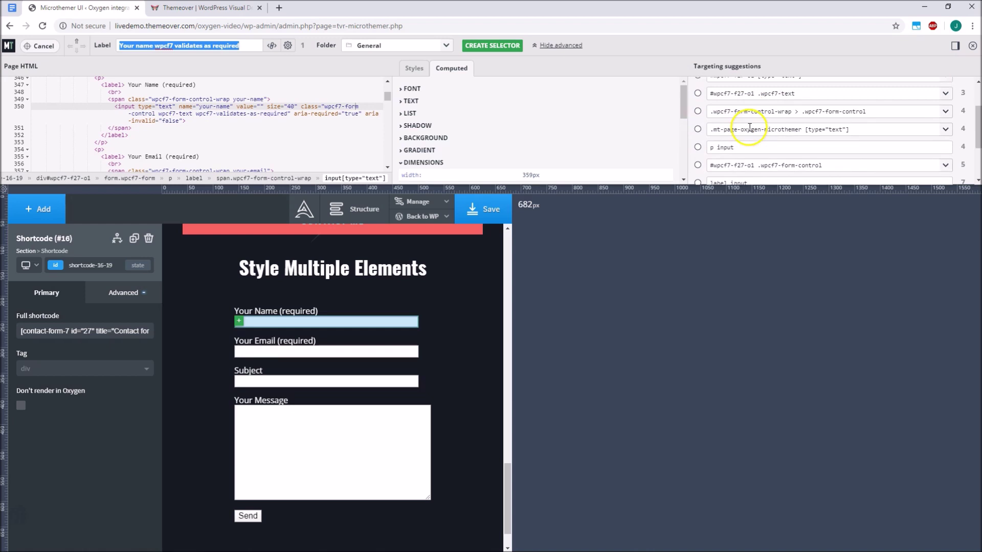
left_click(697, 165)
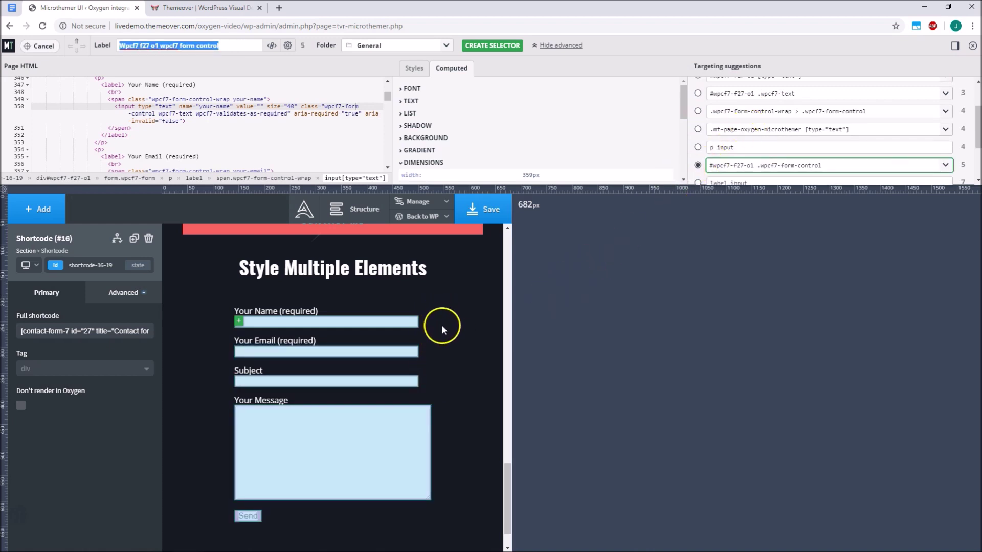
Step: Review the alternative versions of the chosen selector in its dropdown list
scroll(452, 415, "down", 1)
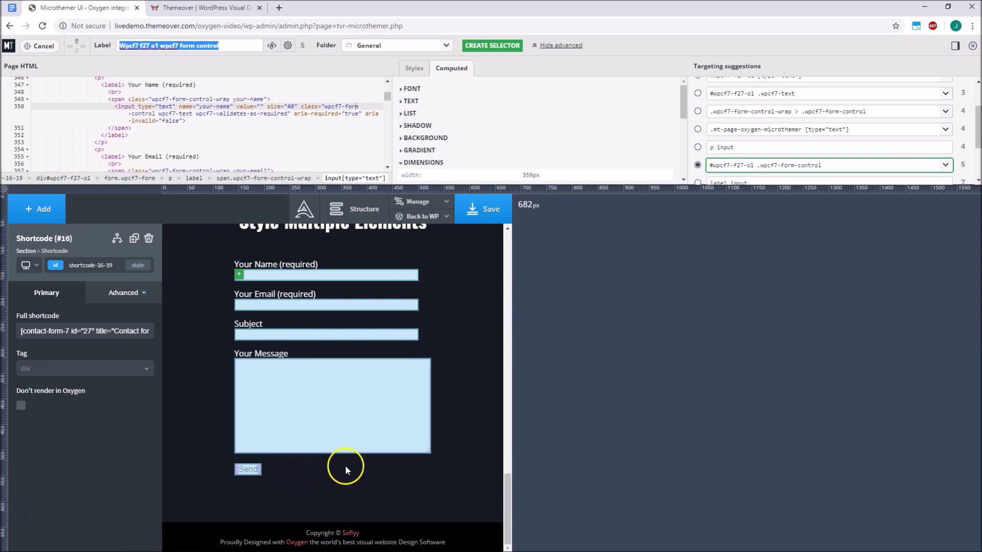
scroll(917, 131, "down", 1)
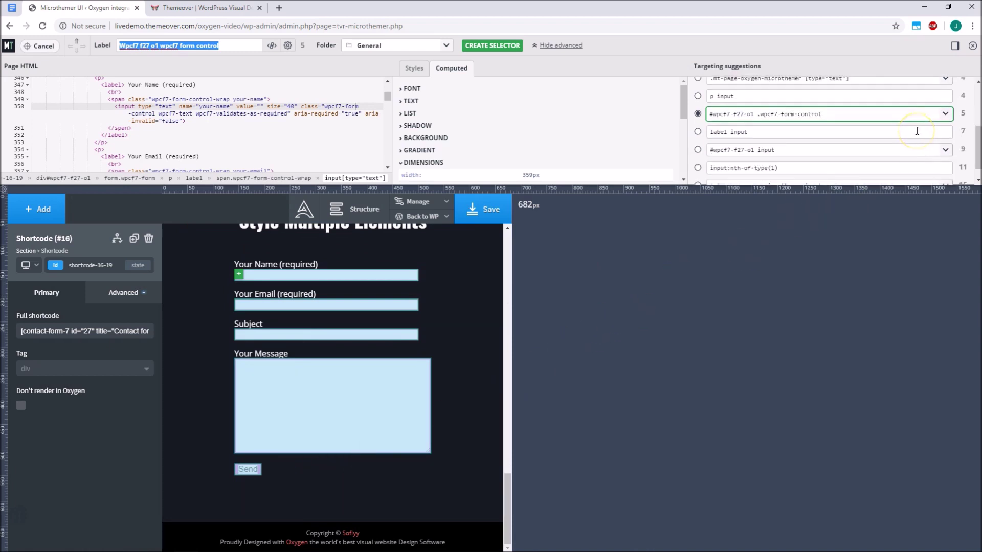
mouse_move(963, 116)
left_click(946, 114)
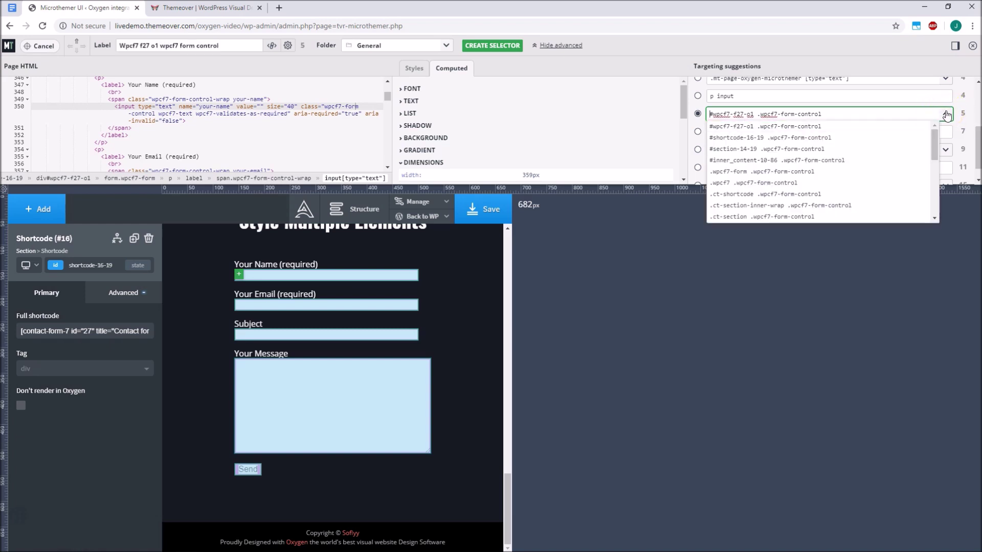
left_click(868, 151)
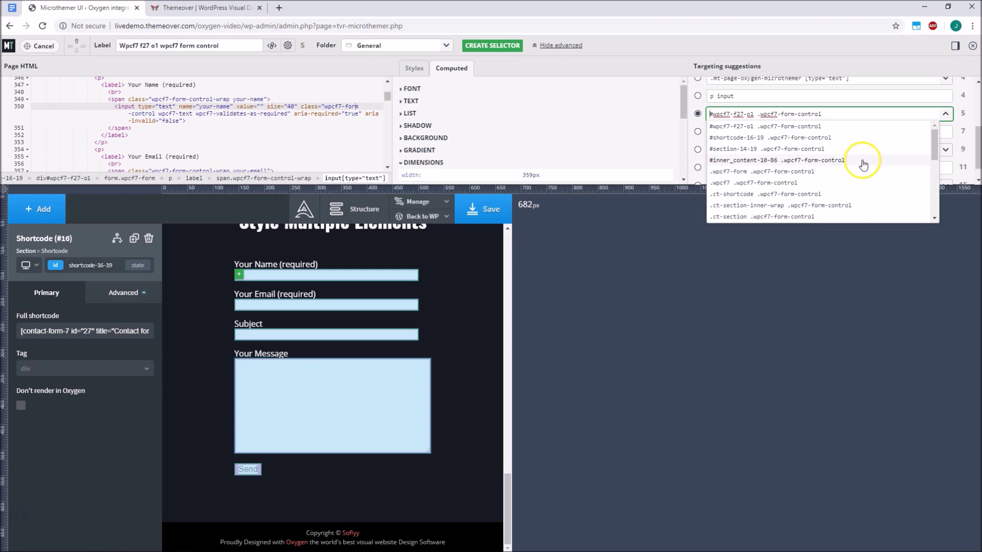
scroll(861, 166, "down", 4)
scroll(860, 169, "up", 5)
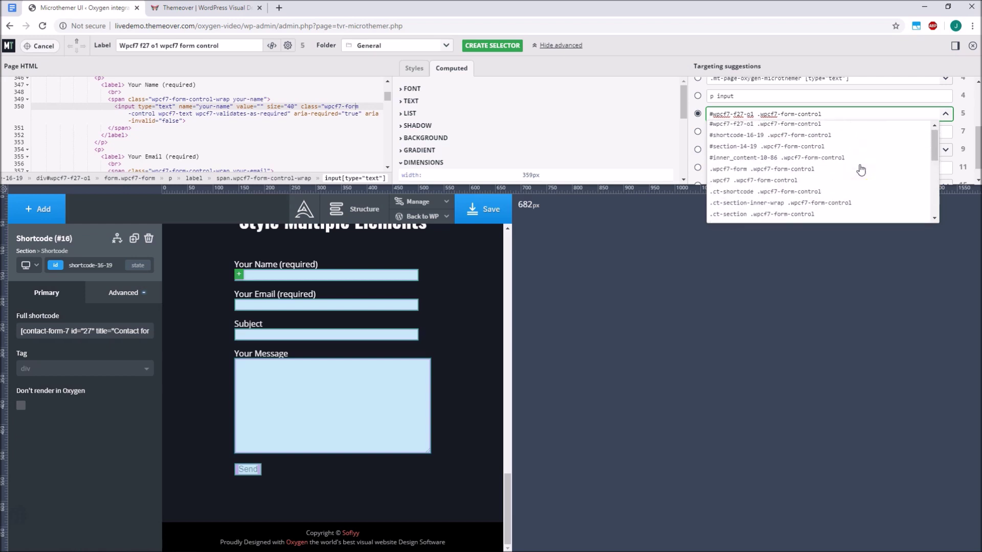
scroll(840, 161, "up", 3)
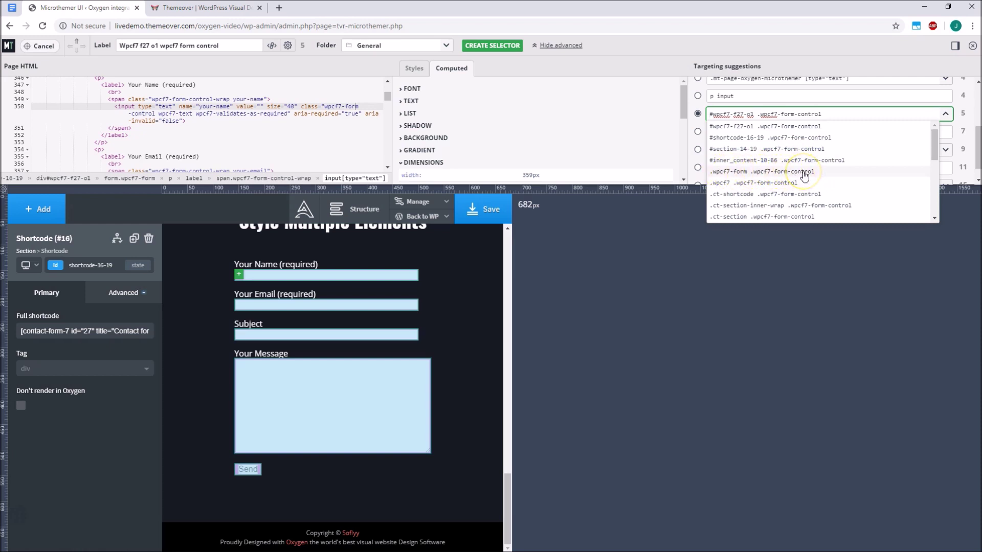
left_click(740, 113)
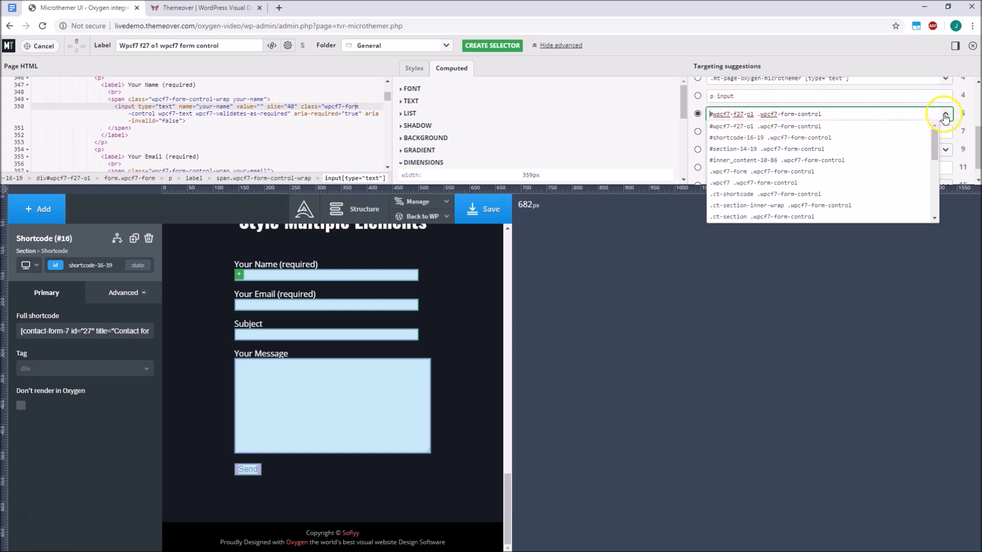
left_click(945, 115)
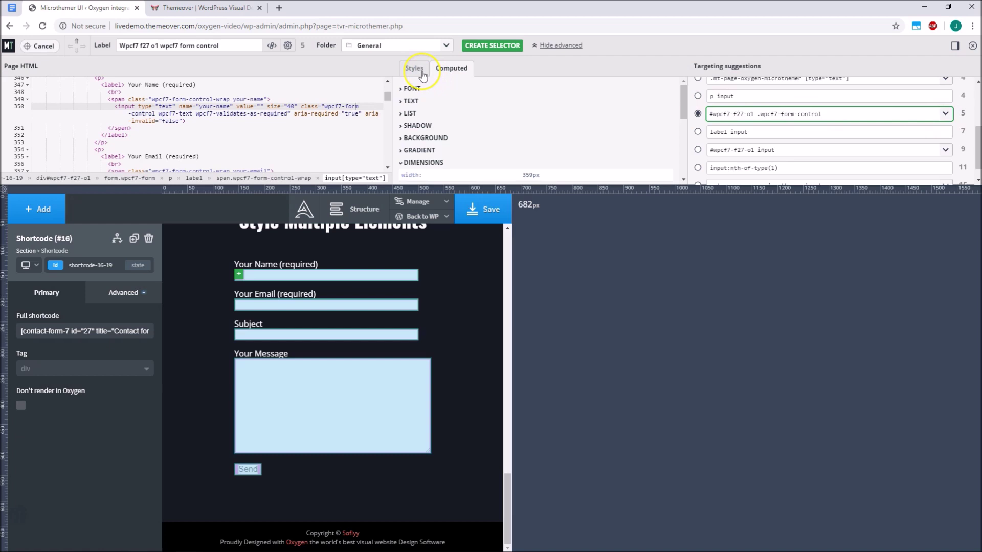
left_click(422, 74)
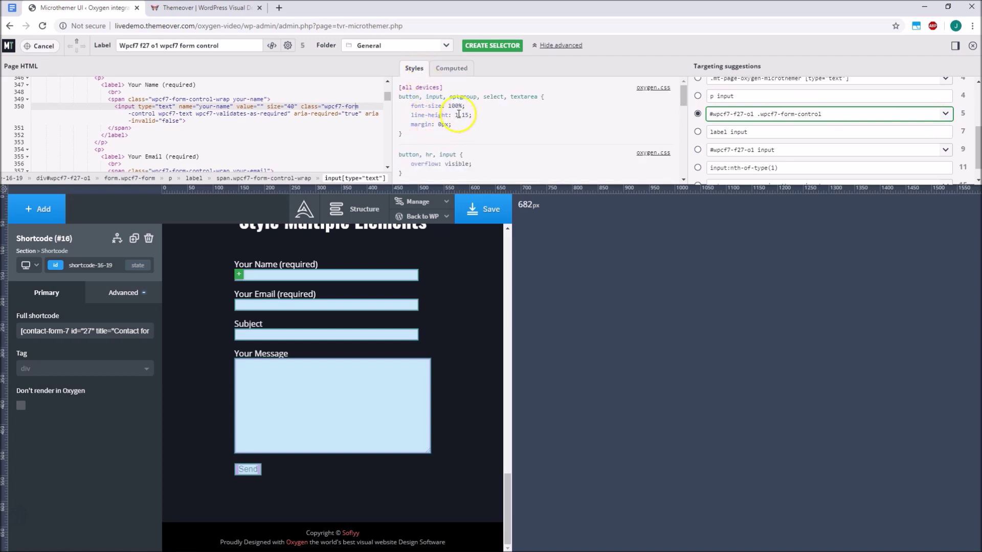
scroll(445, 105, "down", 5)
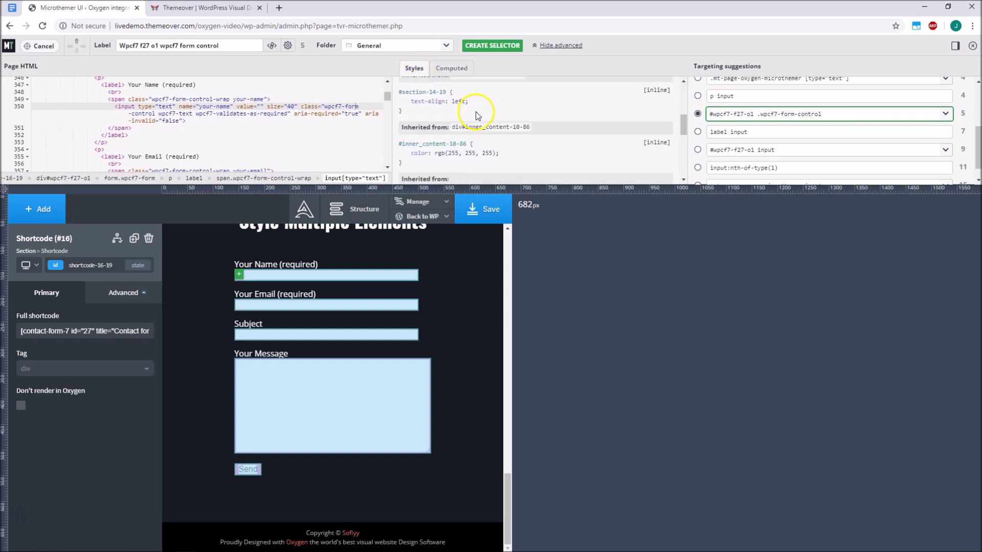
scroll(476, 115, "down", 2)
scroll(476, 115, "up", 8)
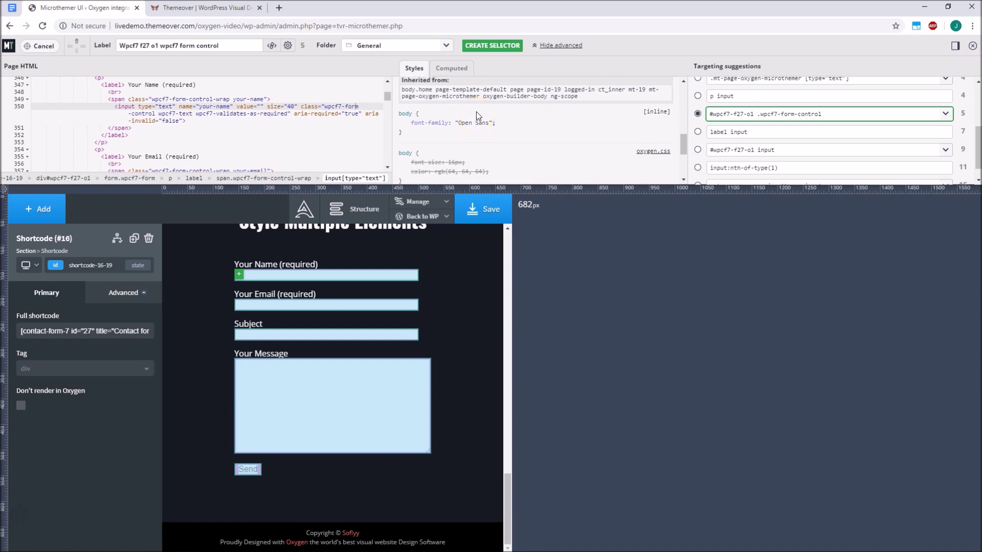
left_click(460, 76)
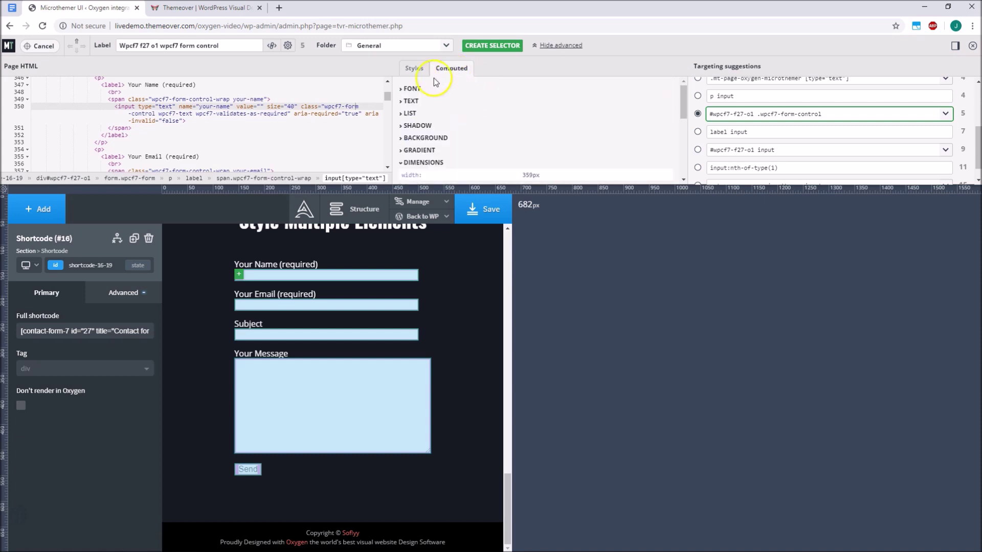
left_click(416, 89)
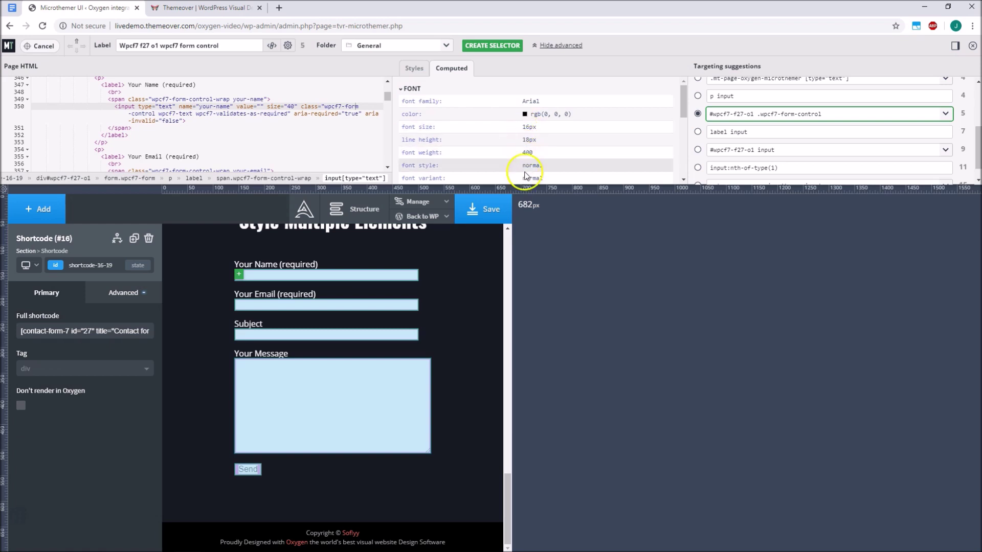
scroll(526, 178, "down", 2)
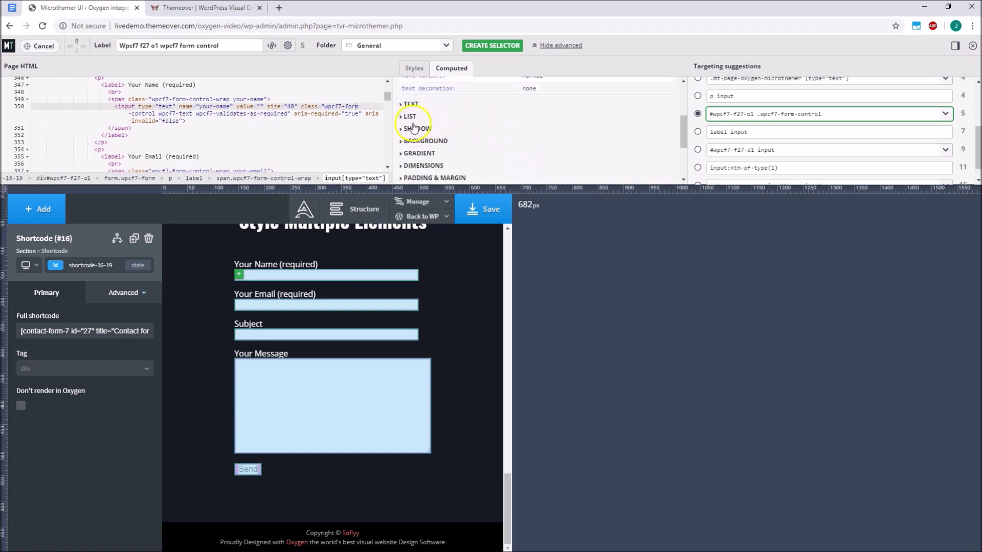
left_click(418, 166)
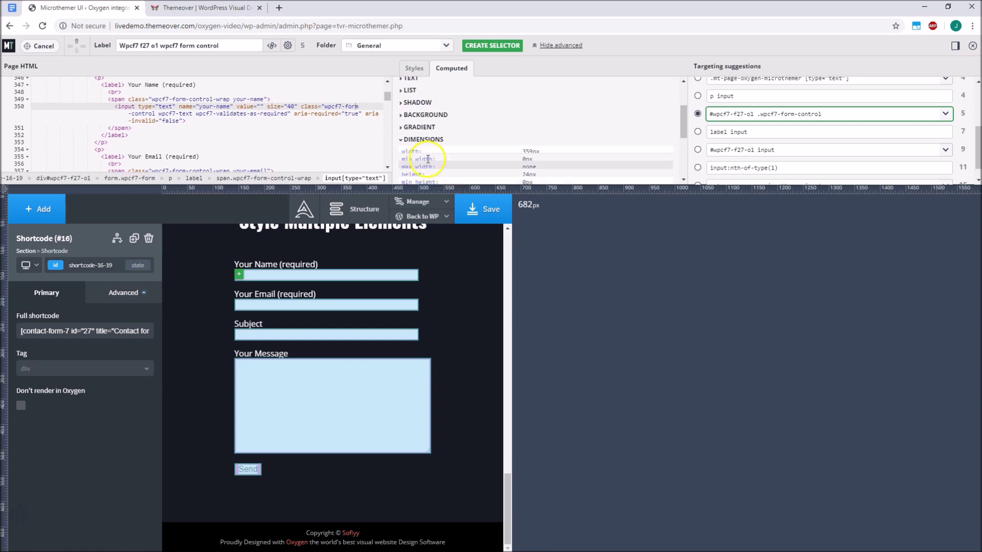
scroll(532, 127, "down", 2)
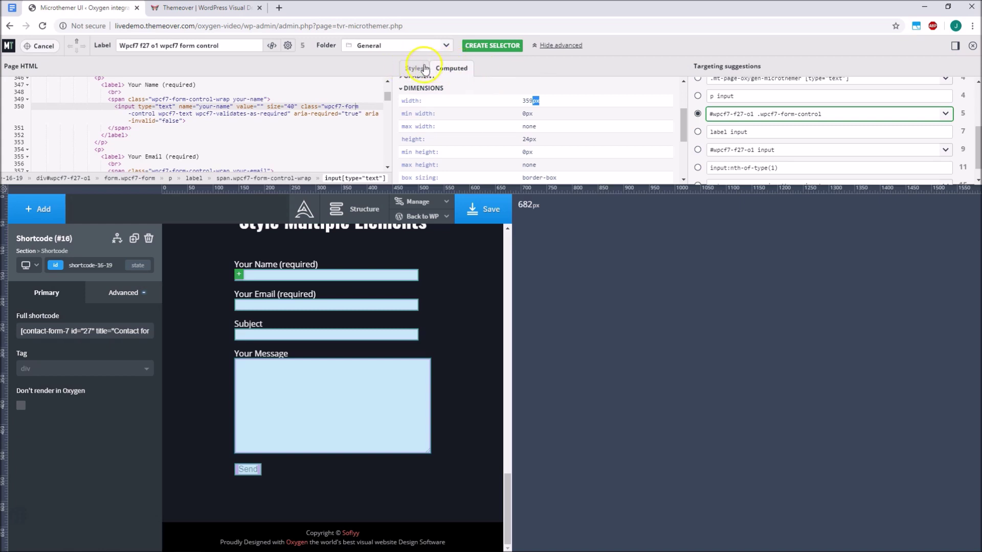
scroll(468, 134, "up", 3)
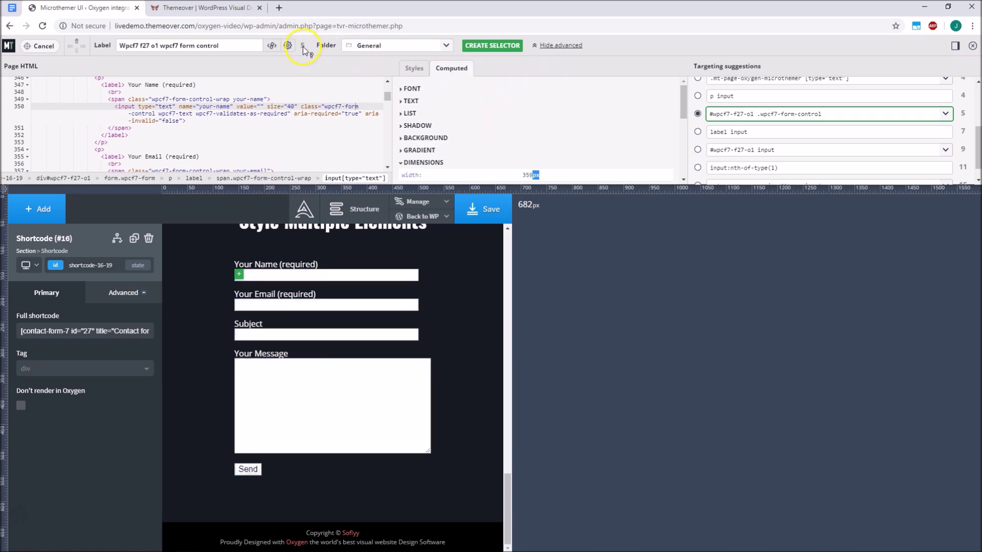
Step: Toggle page-id, :hover and :nth-child(n) on and off, then create the form-control selector
left_click(288, 46)
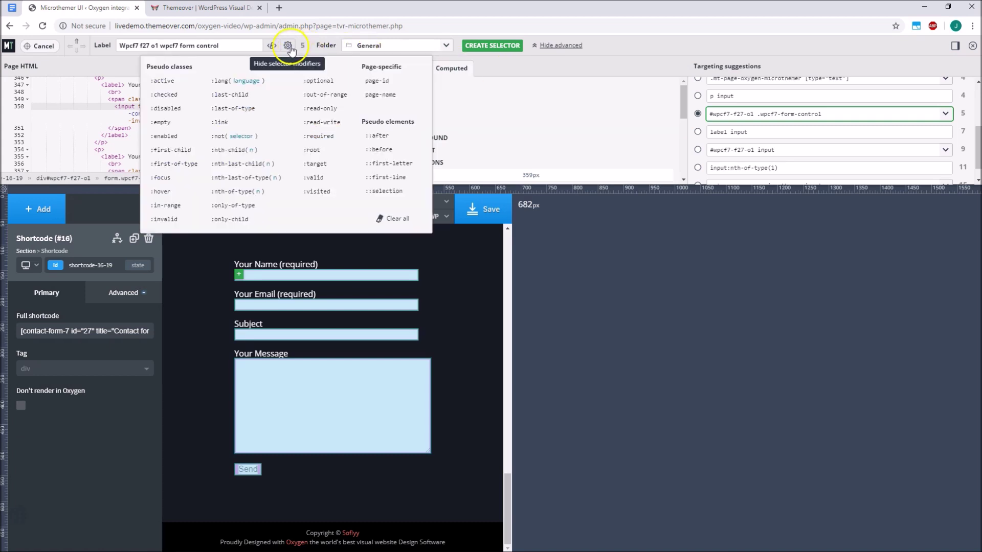
left_click(381, 82)
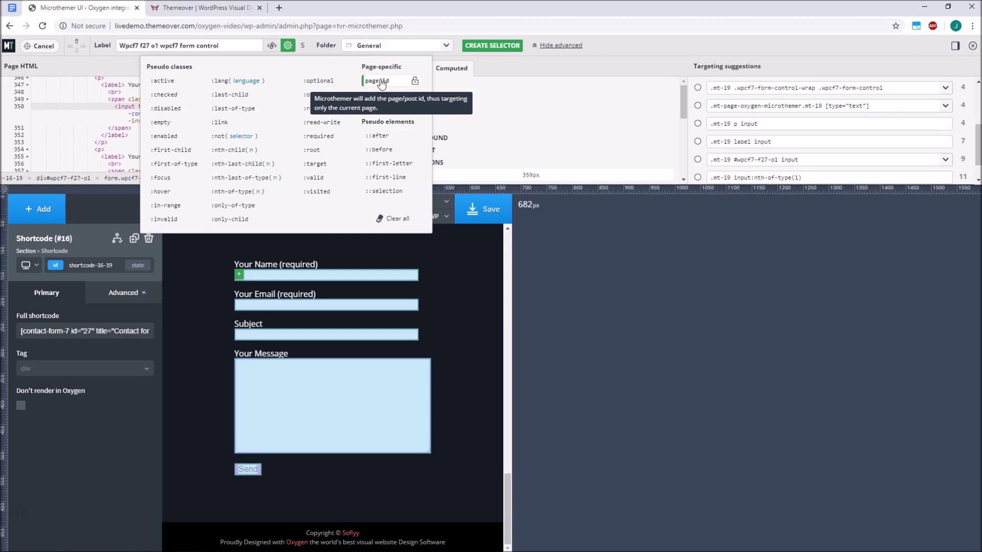
left_click(381, 82)
left_click(161, 192)
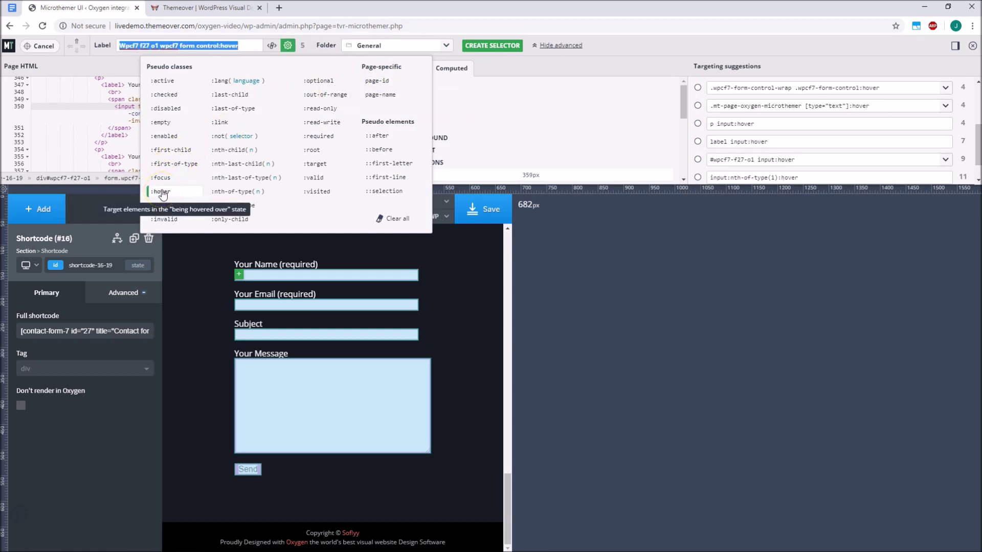
left_click(162, 192)
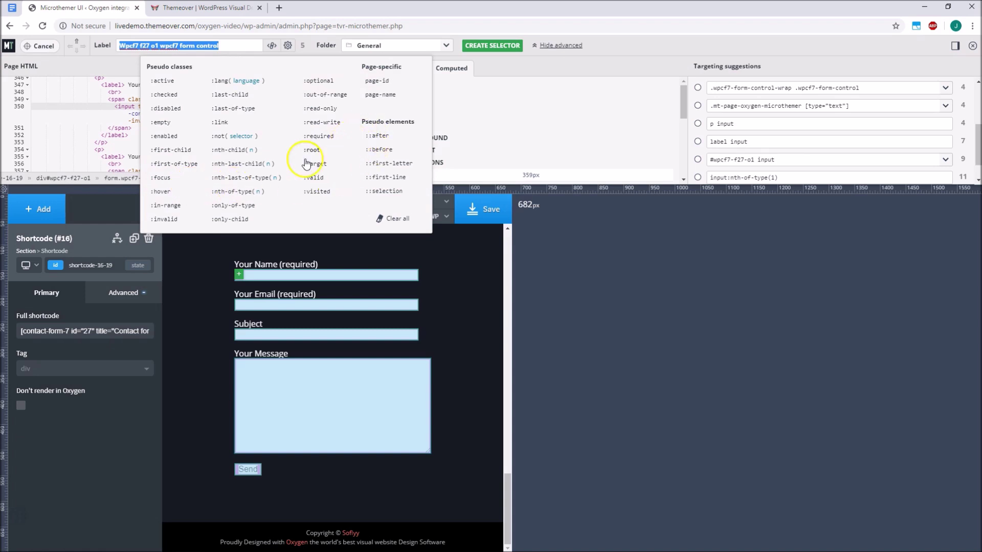
left_click(251, 149)
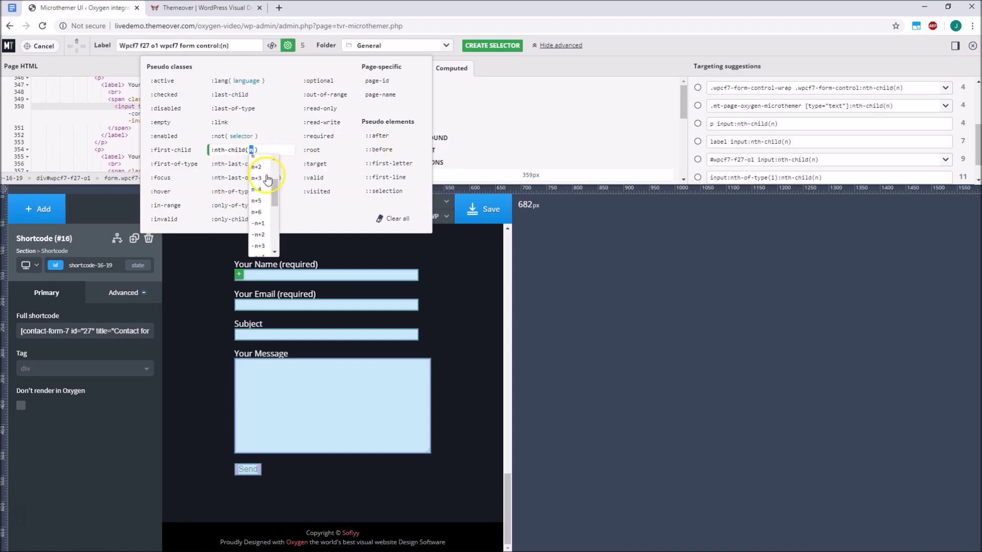
left_click(278, 151)
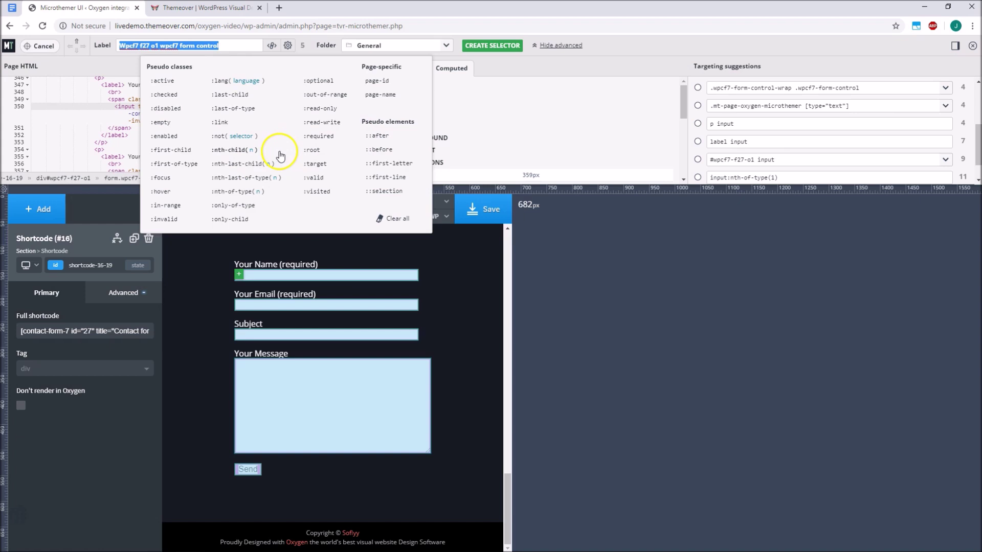
left_click(488, 47)
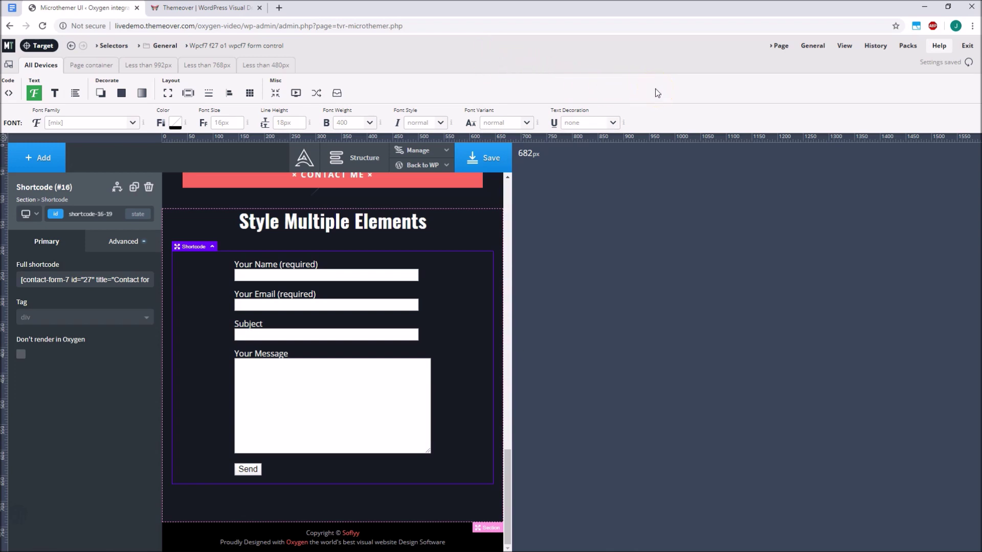
Step: Turn on 'Dock editor only left' from the View menu
left_click(845, 47)
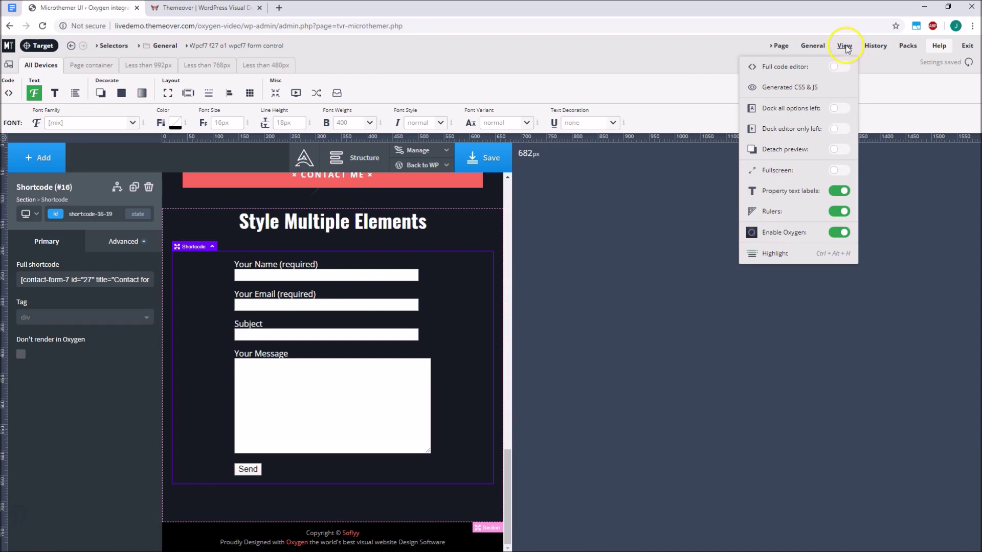
left_click(836, 129)
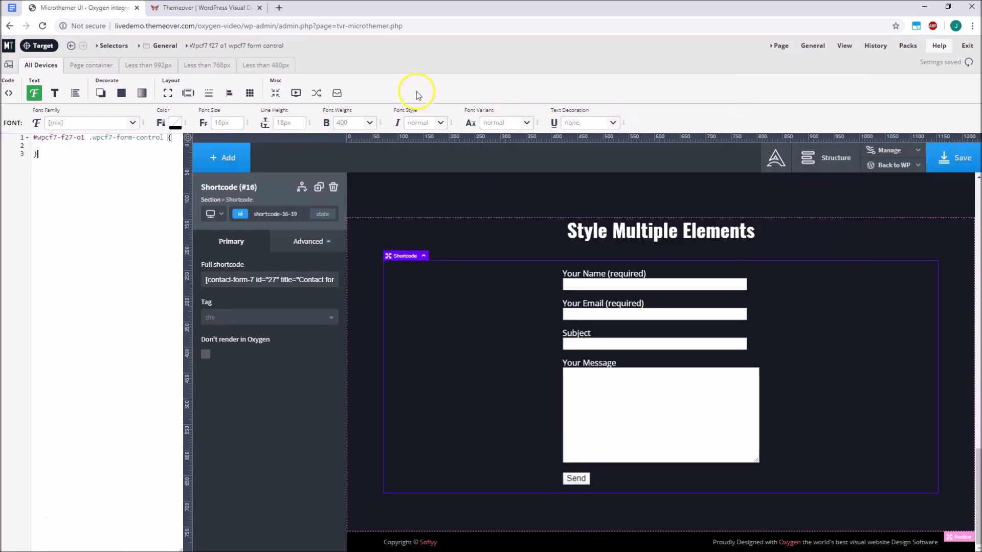
Step: Give the form fields 4px rounded corners and a 5px solid rgb(73, 78, 94) border
left_click(208, 92)
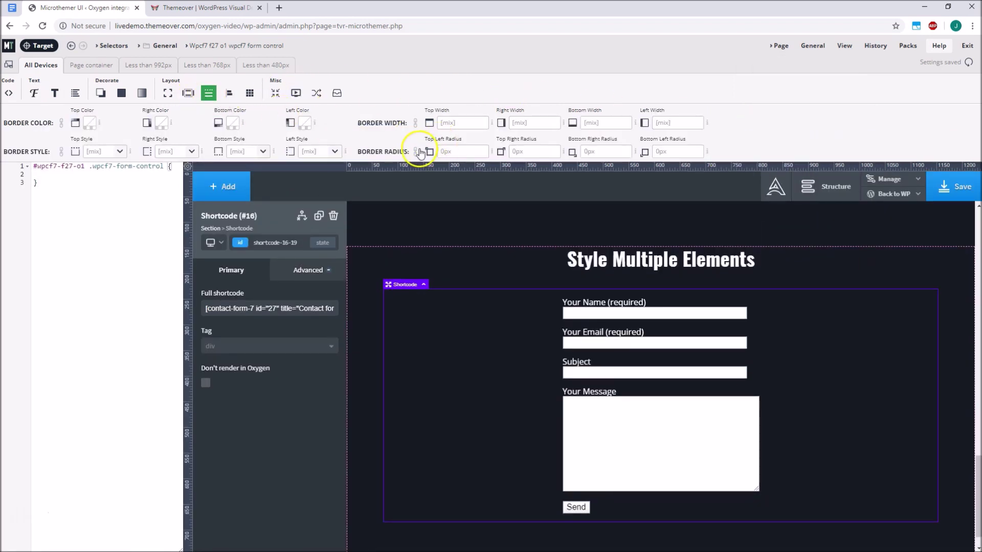
left_click(446, 151)
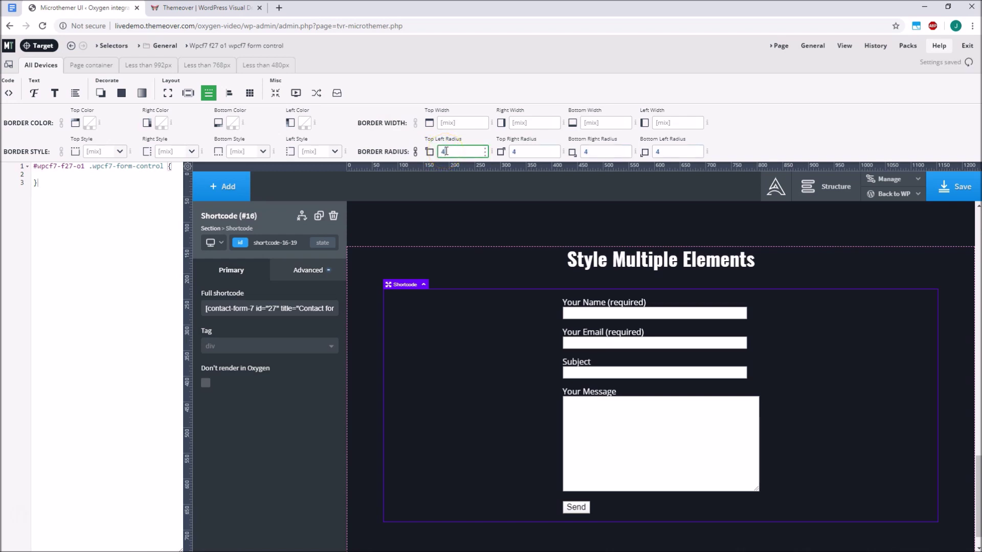
left_click(137, 177)
type("border")
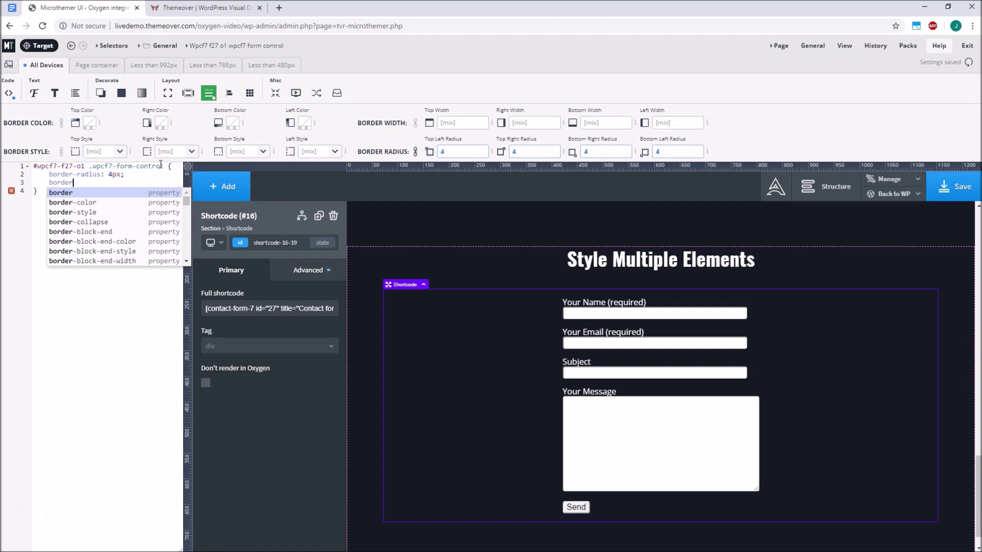
type(":5px solid;")
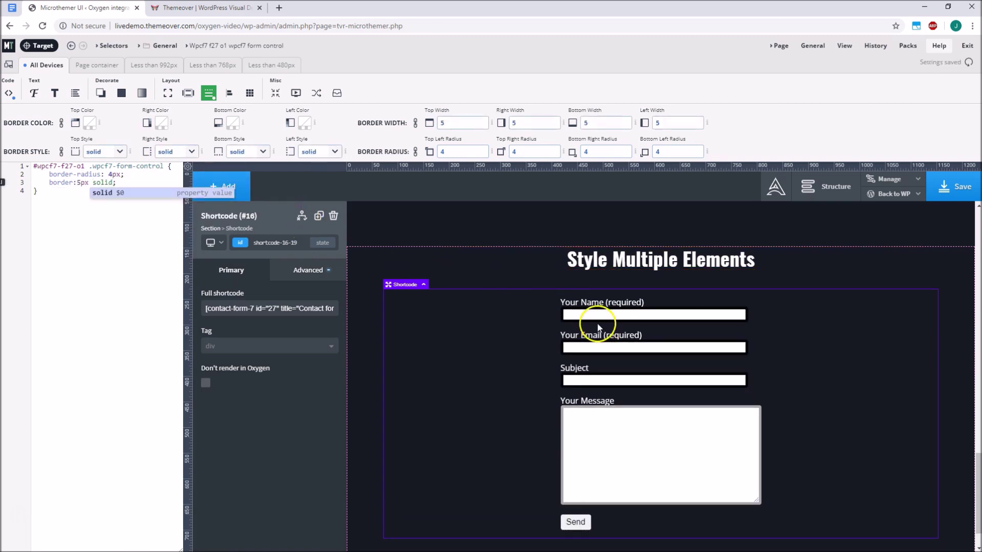
left_click(90, 127)
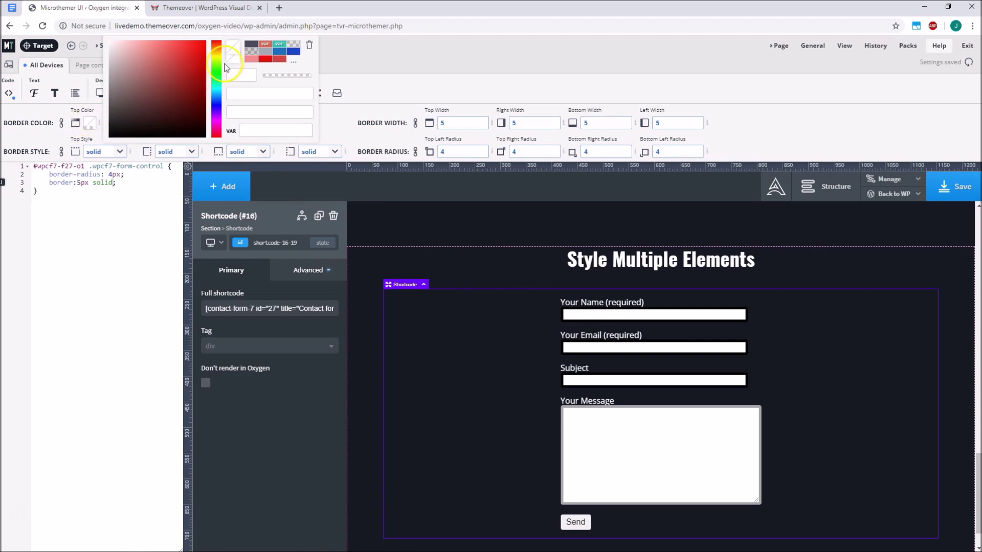
left_click(250, 47)
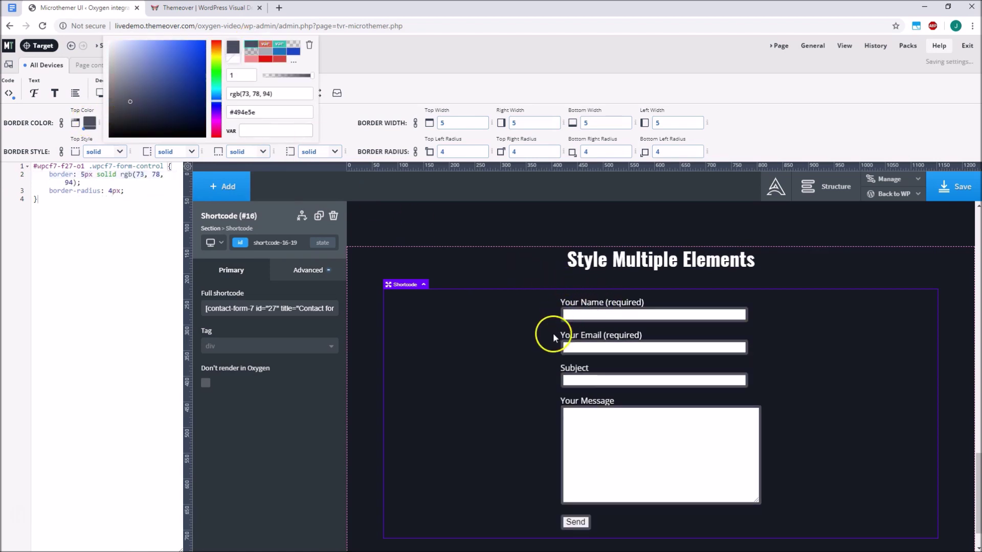
left_click(478, 98)
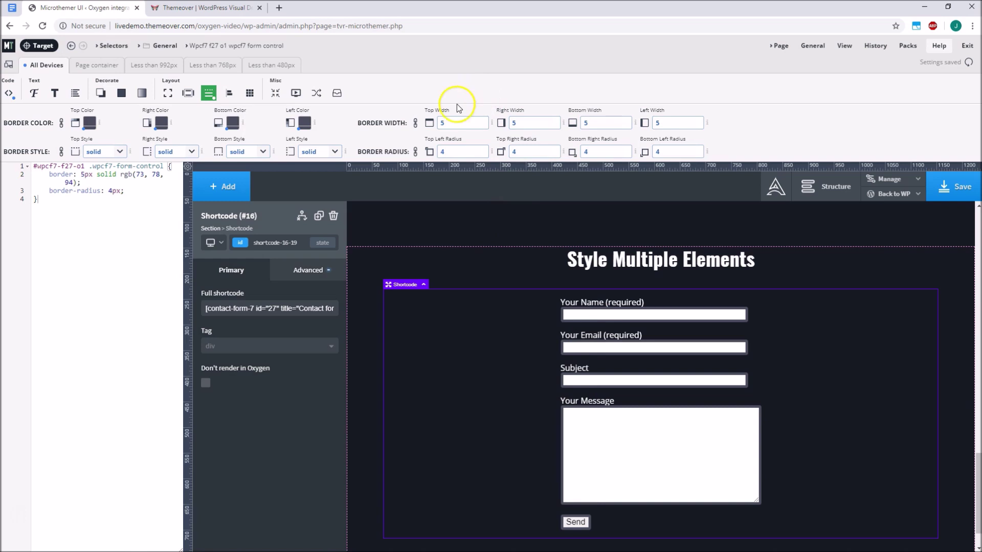
Step: Set the form fields' padding to 8px and check the padding rule in the code
left_click(188, 93)
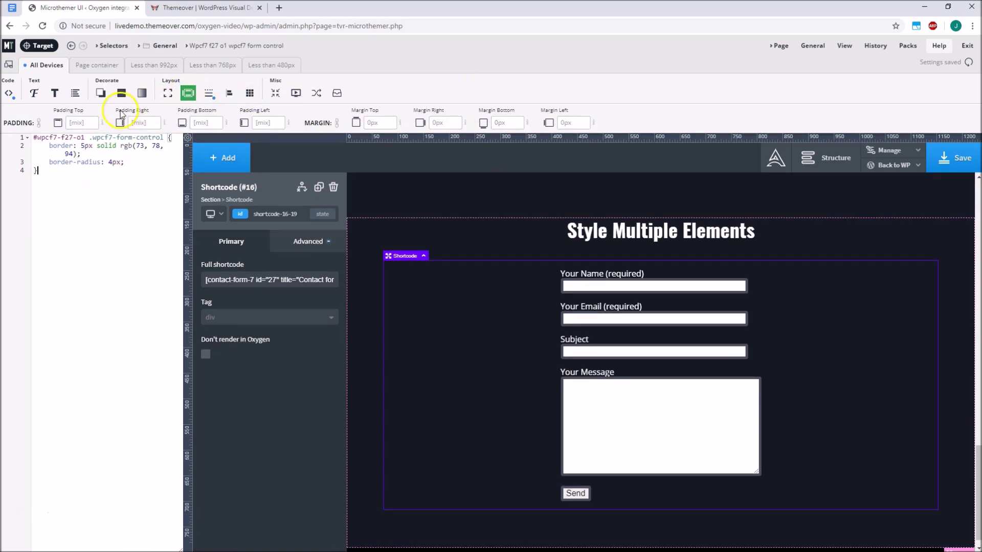
left_click(87, 122)
type("8")
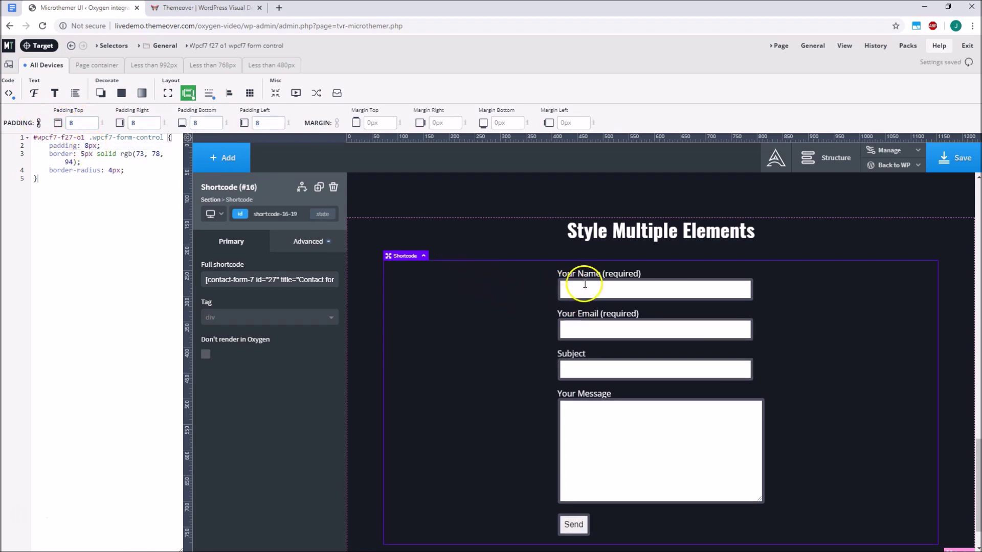
left_click_drag(101, 145, 45, 148)
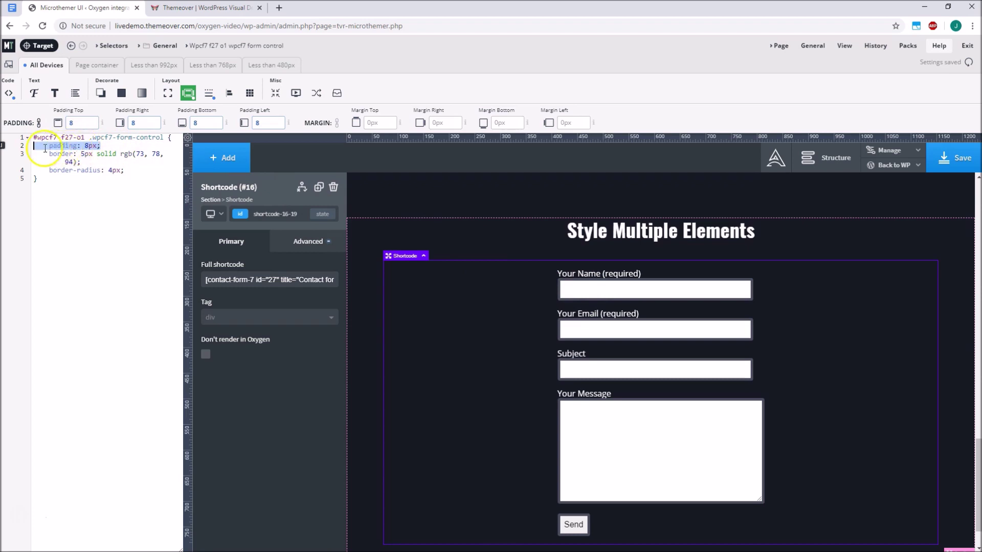
left_click(117, 149)
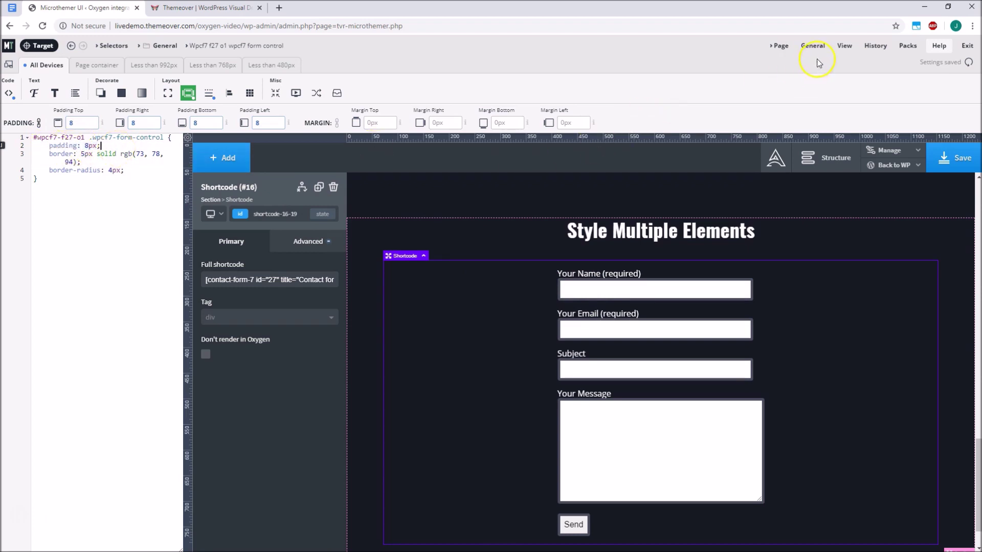
Step: Open Microthemer preferences and read the help for always adding !important
mouse_move(812, 49)
left_click(786, 84)
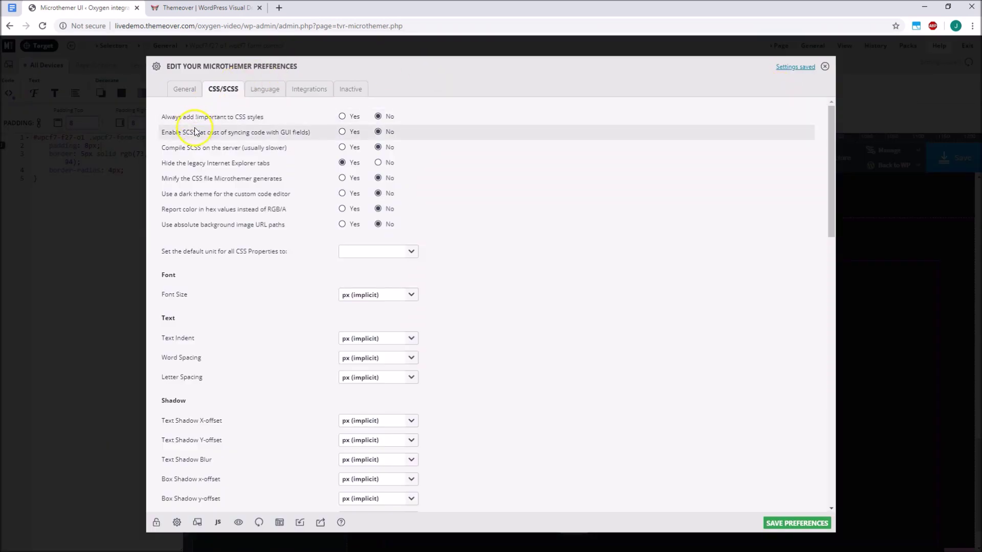
mouse_move(202, 134)
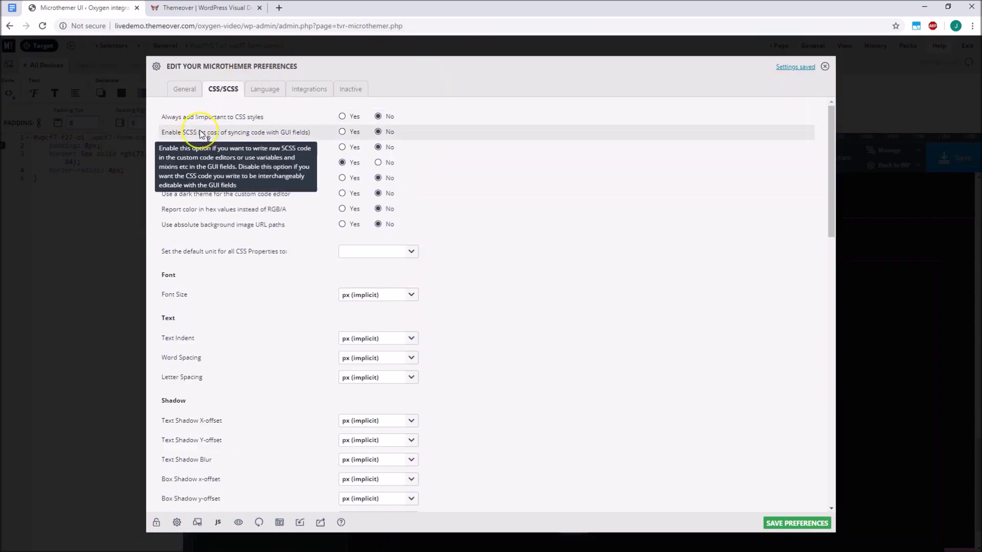
left_click(242, 118)
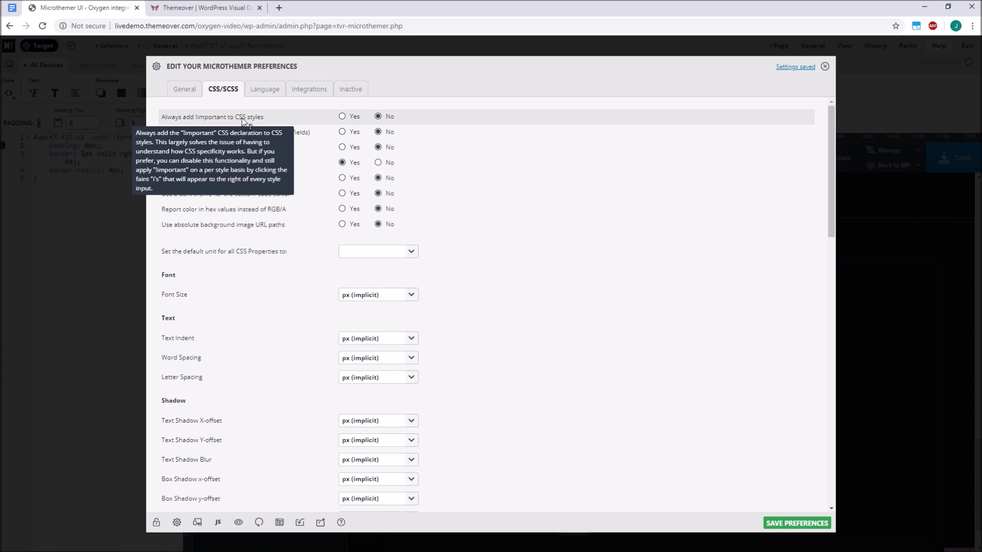
Step: View the CSS code Microthemer generates, then return to the preferences
left_click(238, 522)
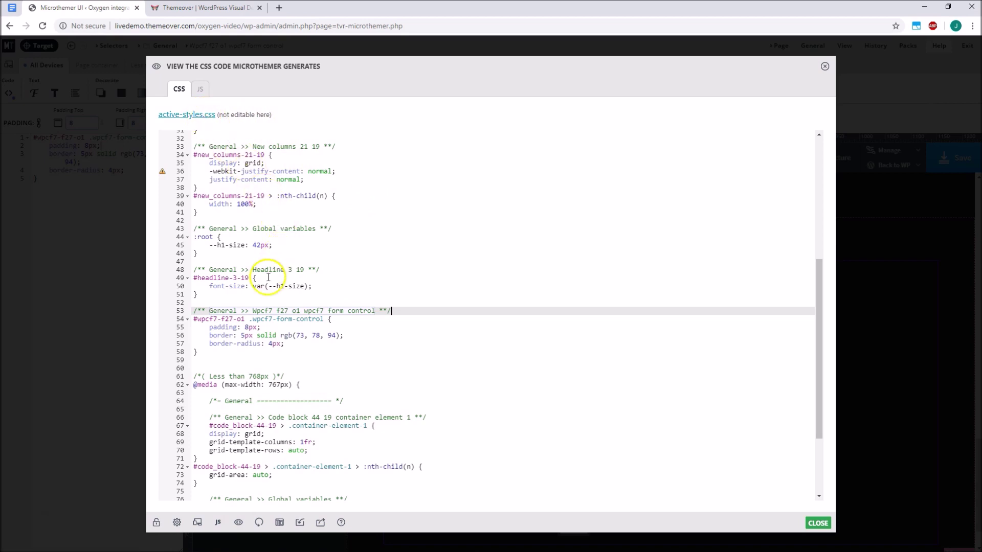
left_click(199, 518)
left_click(176, 522)
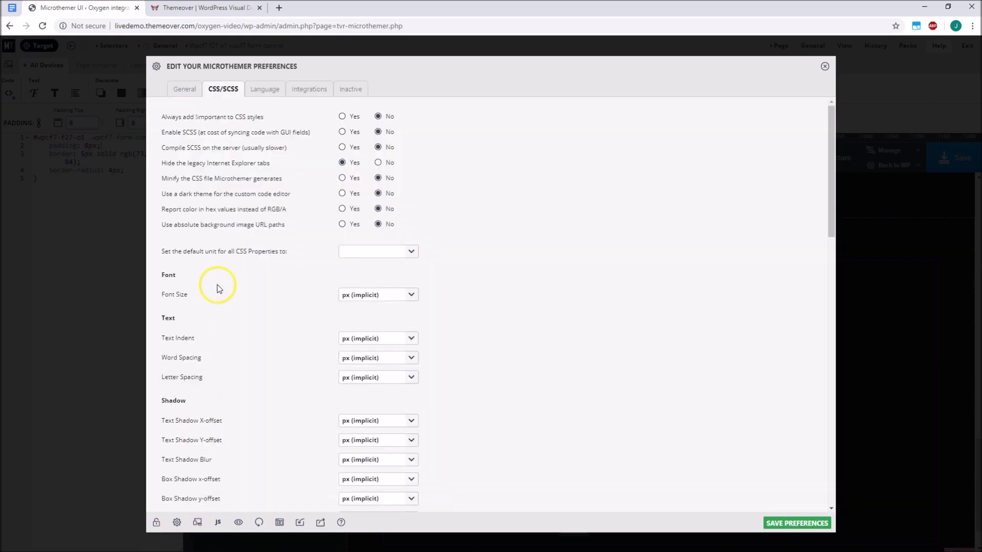
mouse_move(206, 181)
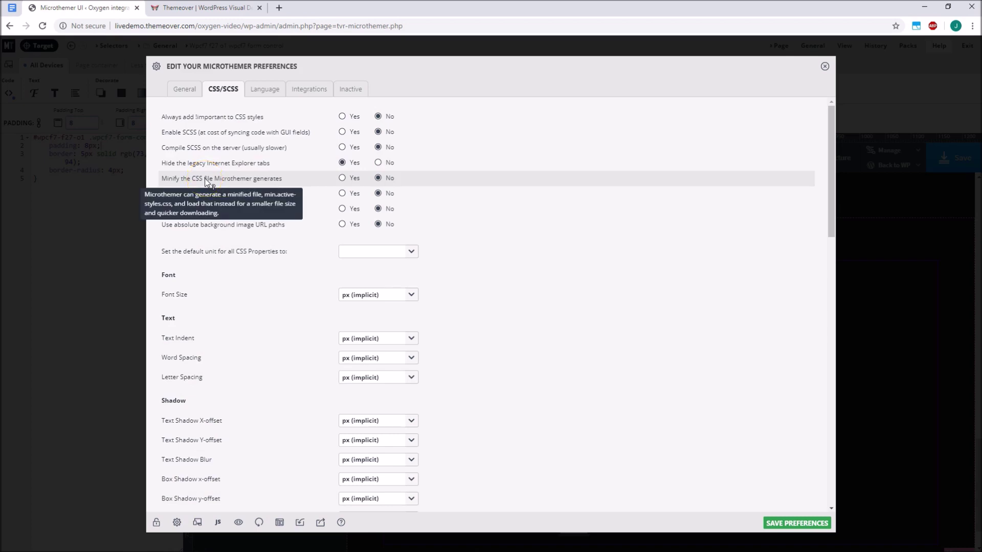
Step: Review the Inactive tab's manual-load PHP code and the Integrations settings
left_click(357, 92)
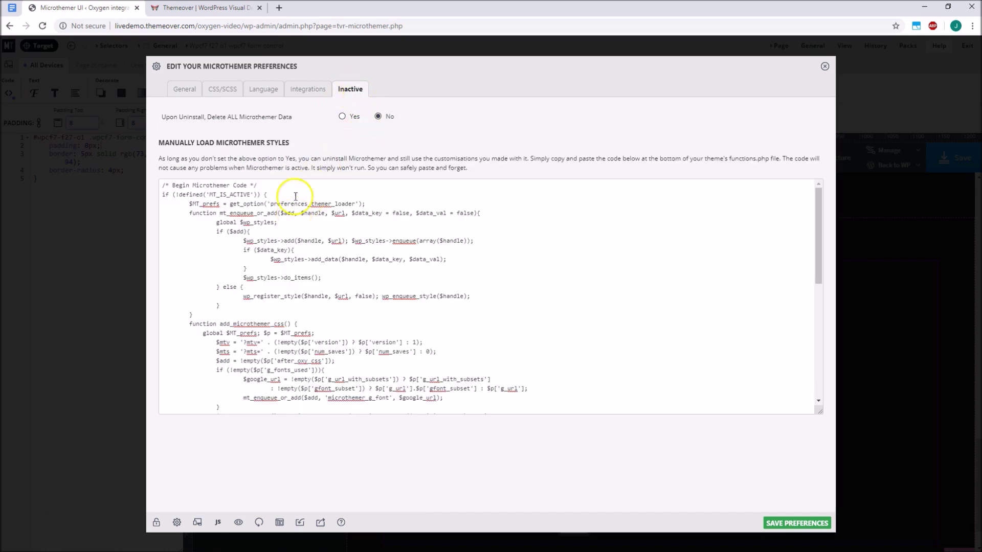
left_click(252, 222)
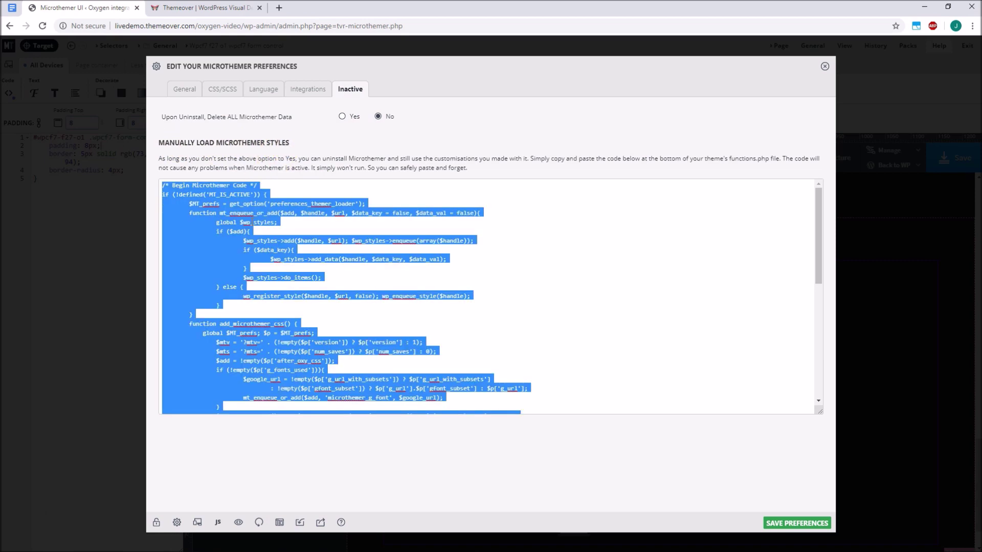
left_click(333, 156)
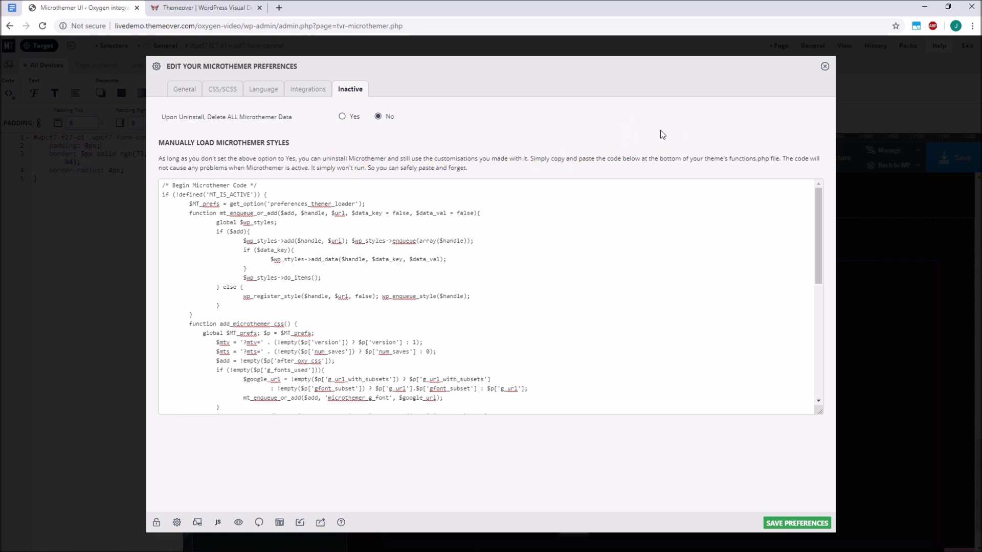
left_click(309, 91)
mouse_move(246, 120)
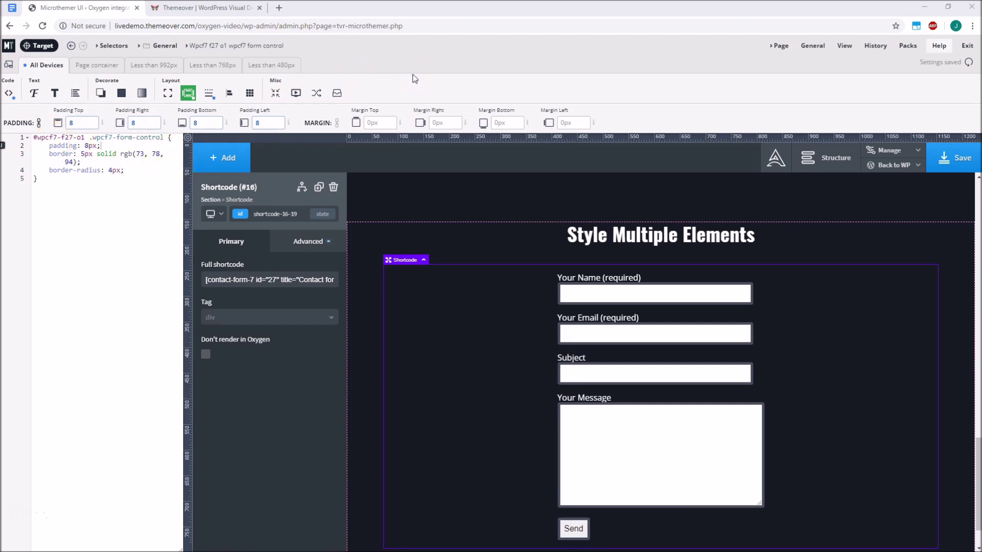
Step: Hide the docked code editor and preview the page at page container width
mouse_move(844, 47)
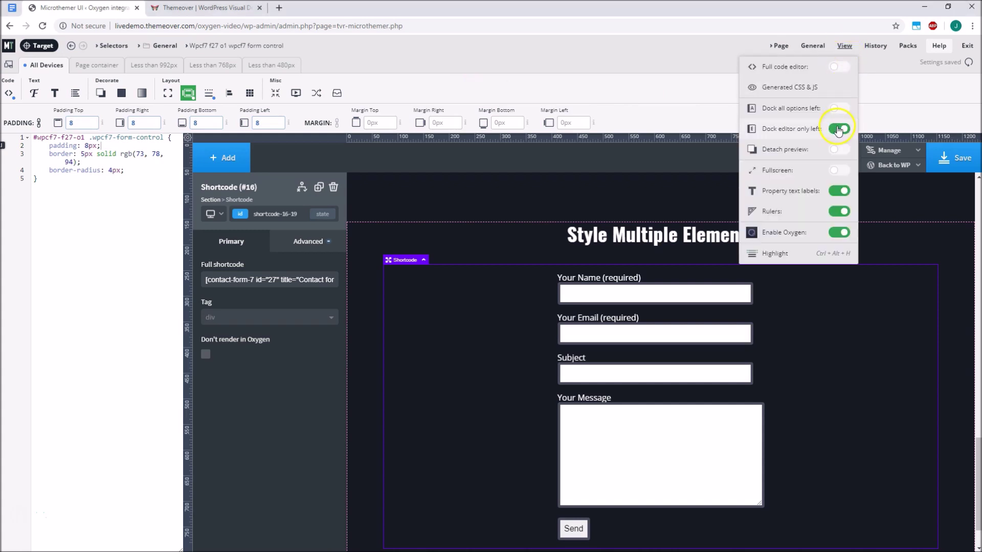
left_click(839, 129)
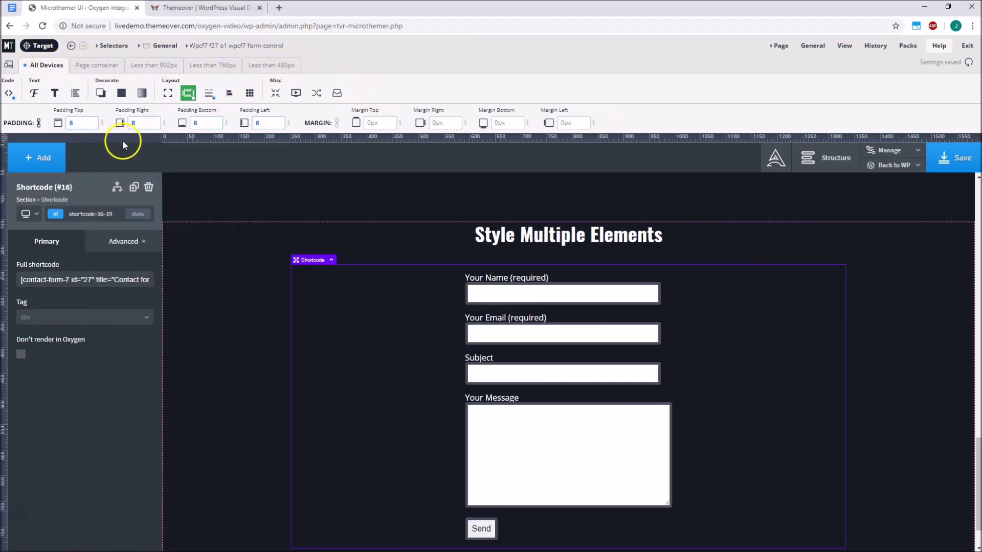
left_click(29, 214)
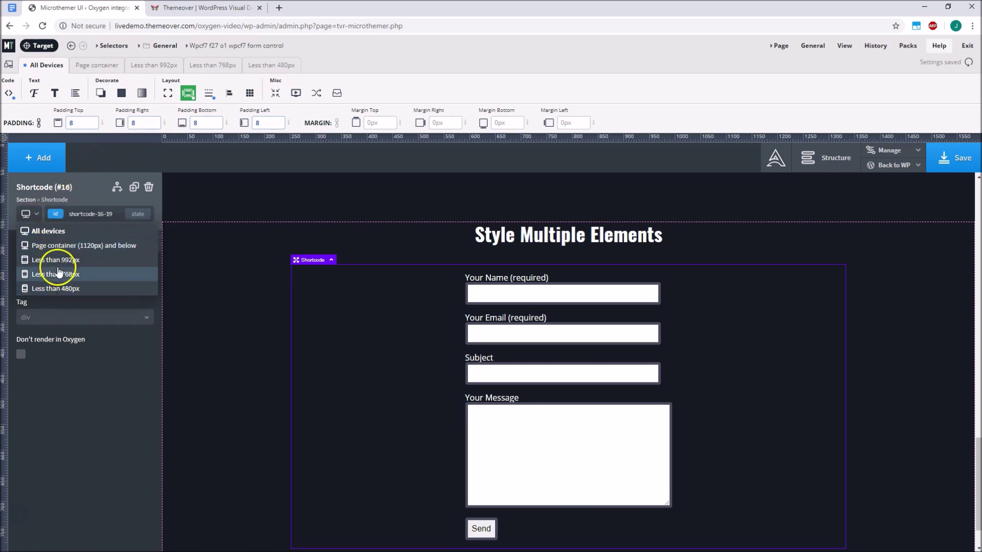
left_click(86, 68)
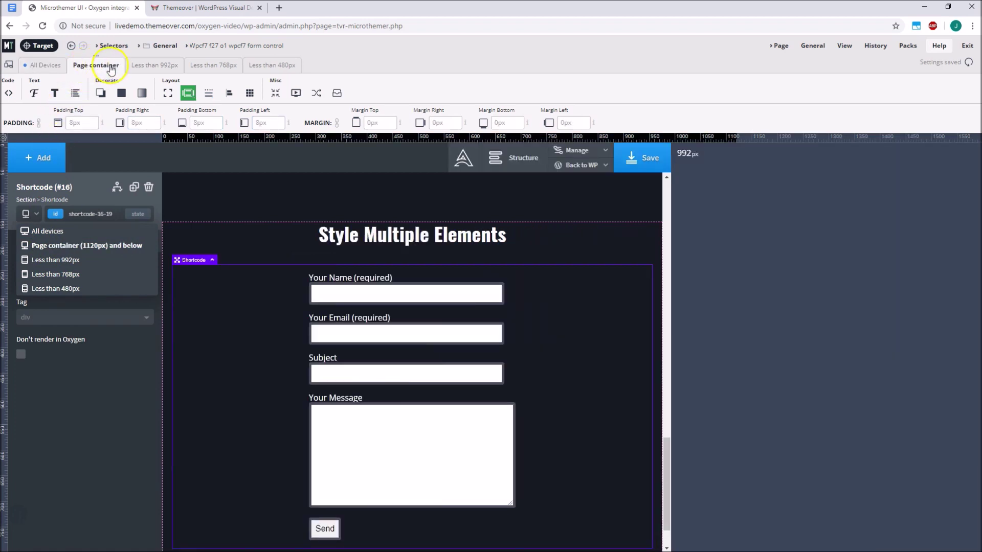
Step: Switch the preview to below 992px, then to below 768px width
left_click(153, 66)
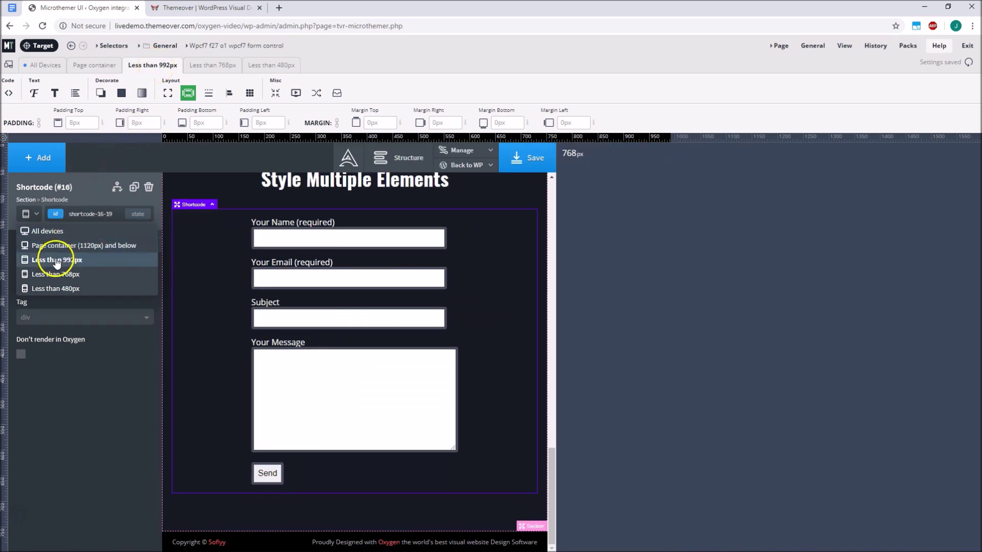
left_click(46, 274)
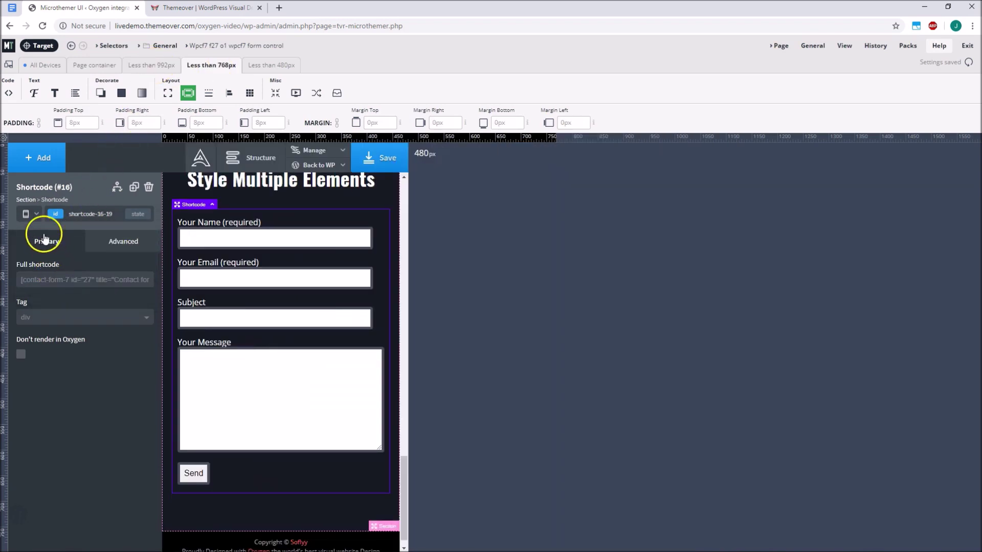
left_click(28, 213)
left_click(49, 259)
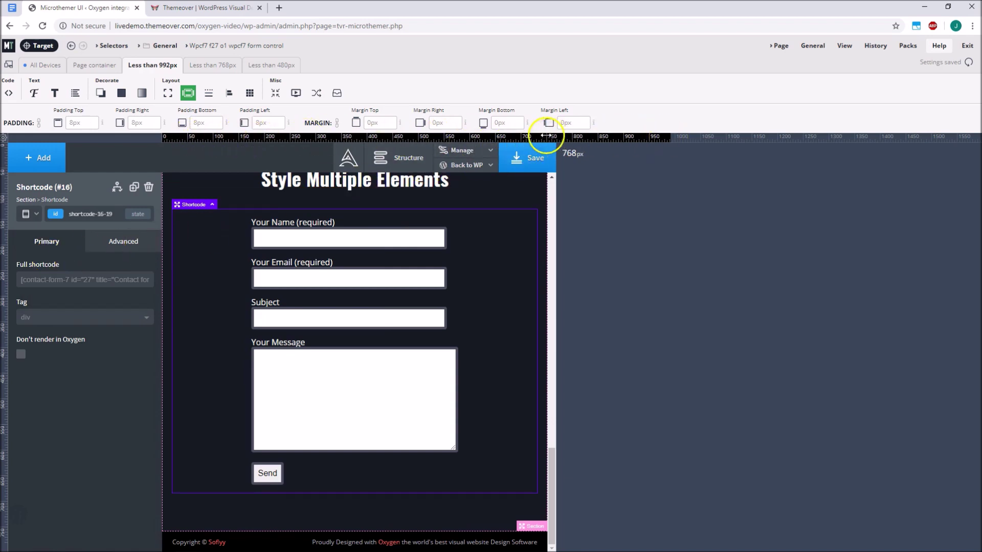
left_click(229, 67)
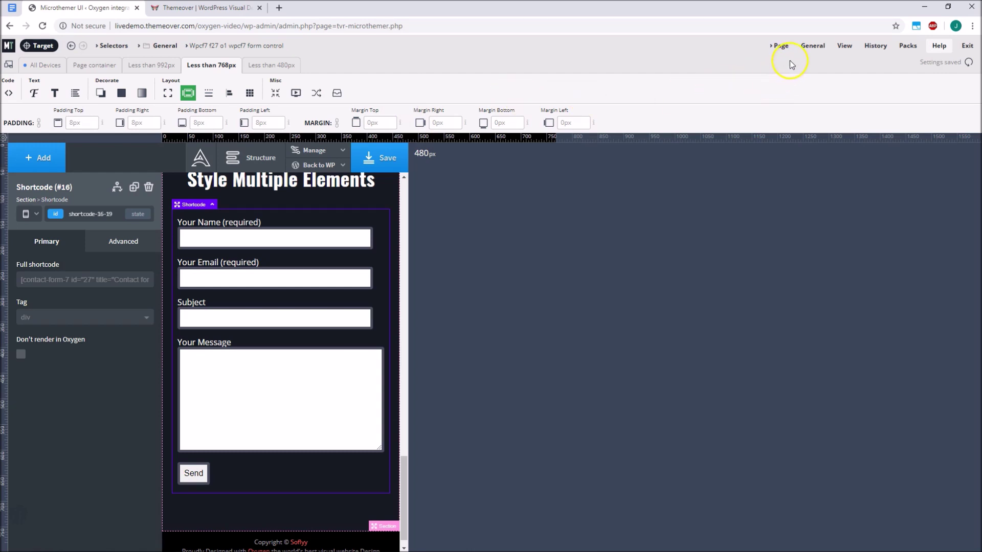
left_click(781, 47)
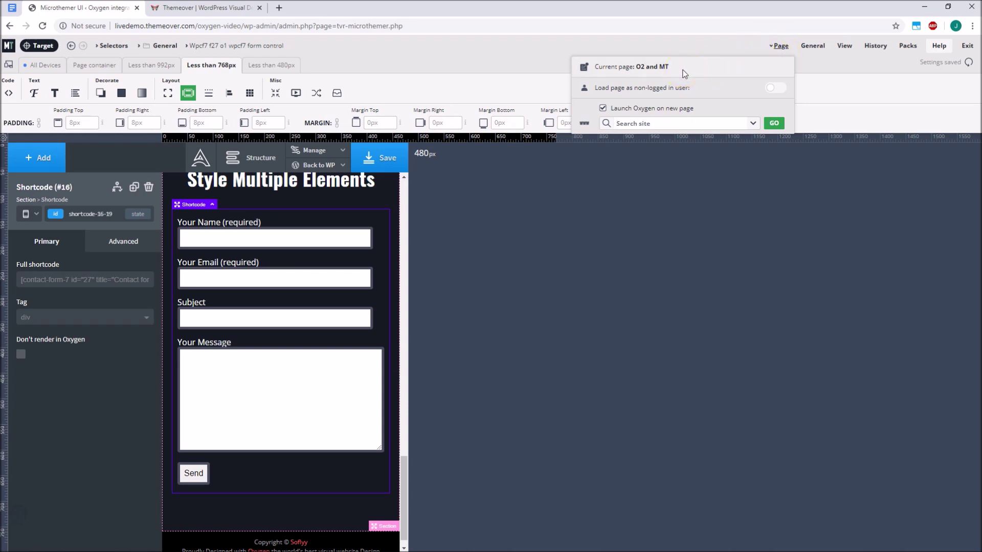
left_click(752, 125)
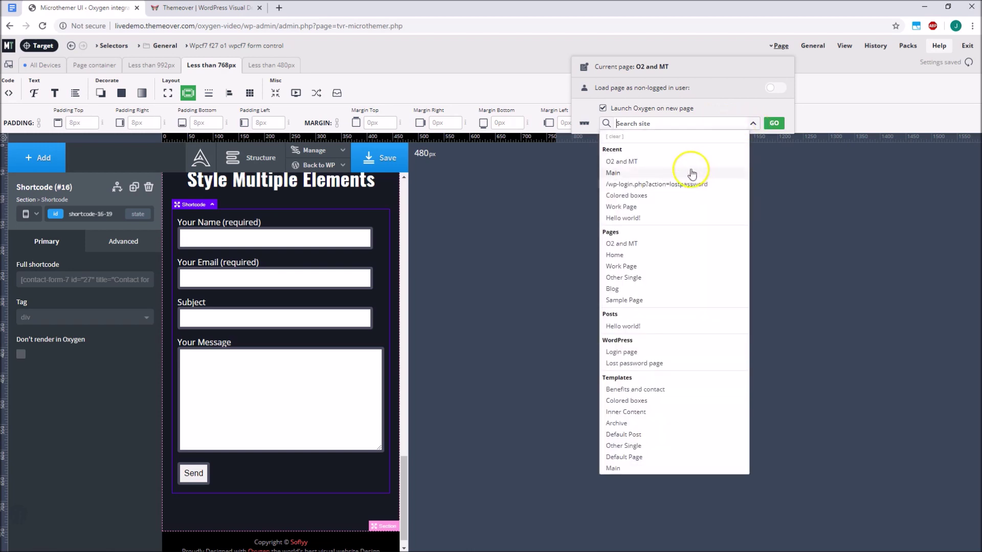
type("hello")
key("BackSpace")
key("BackSpace")
key("BackSpace")
key("BackSpace")
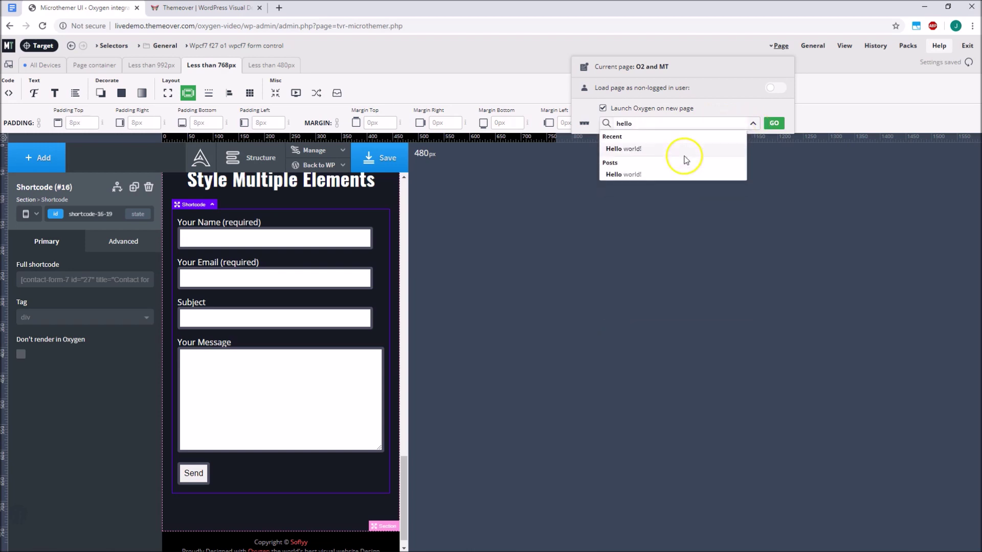
key("BackSpace")
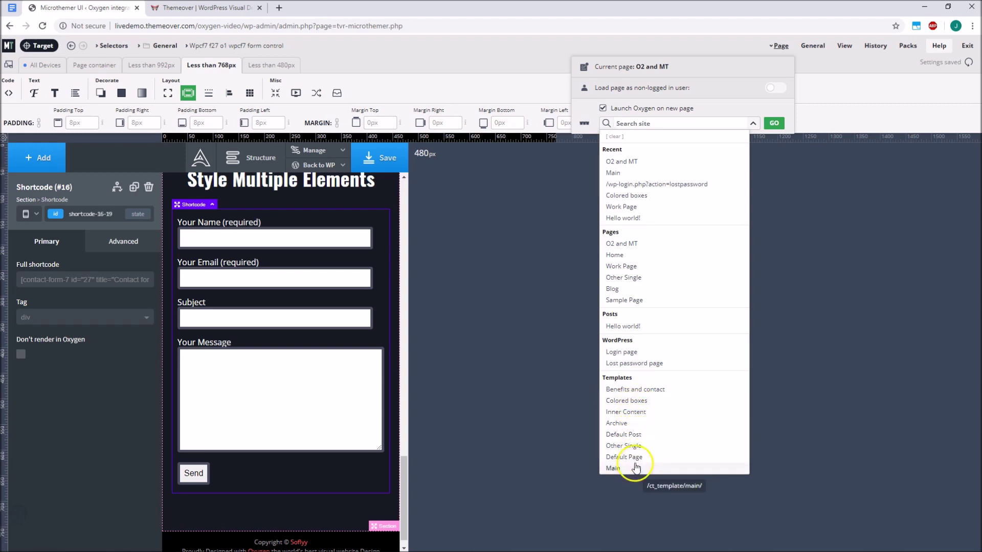
left_click(537, 79)
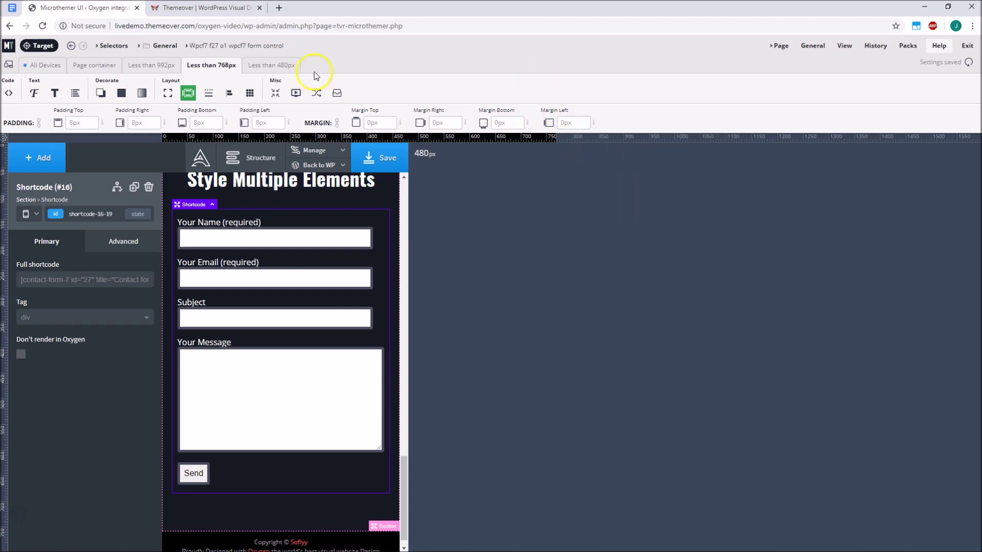
Step: Target the WEB DESIGN block and inspect the DEVELOPING heading's HTML in developer tools
left_click(43, 46)
scroll(297, 279, "up", 6)
left_click(296, 282)
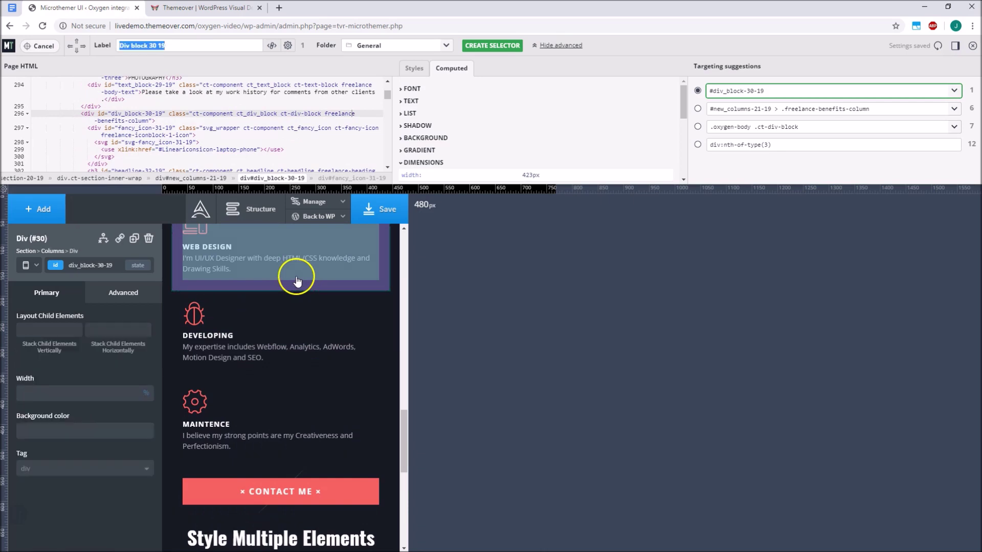
right_click(232, 337)
left_click(255, 493)
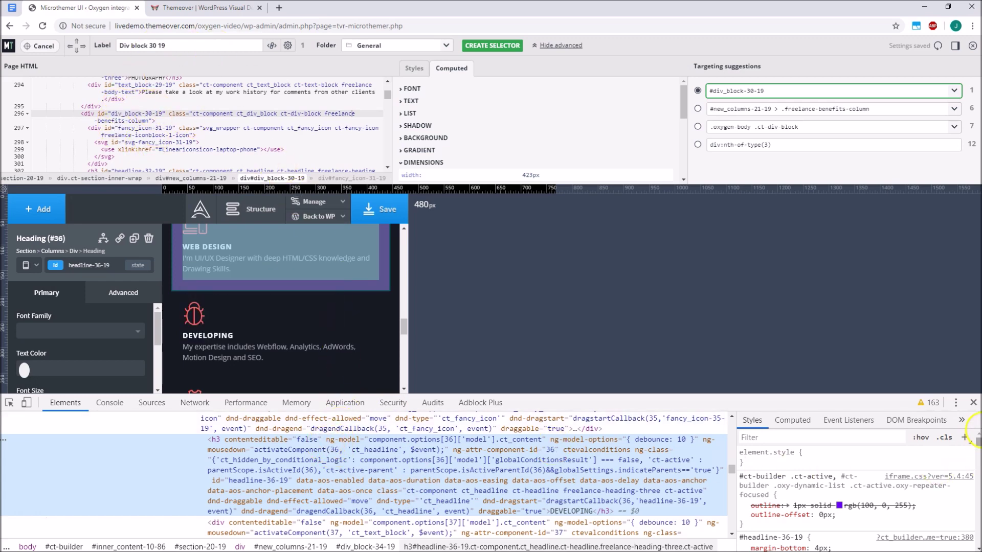
left_click(973, 402)
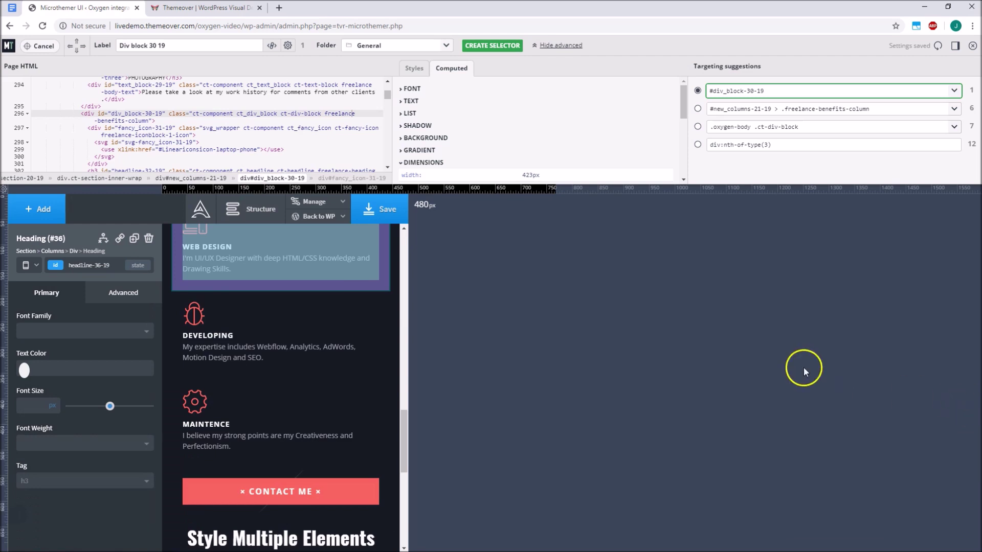
Step: Switch the selector from the column to #div_block-30-19 and exit targeting mode
scroll(363, 302, "up", 2)
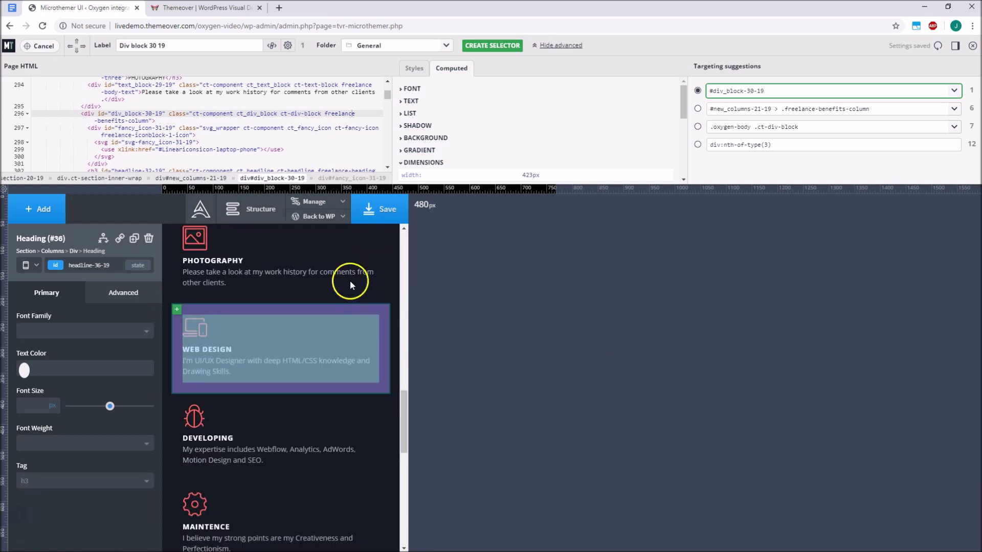
left_click(954, 111)
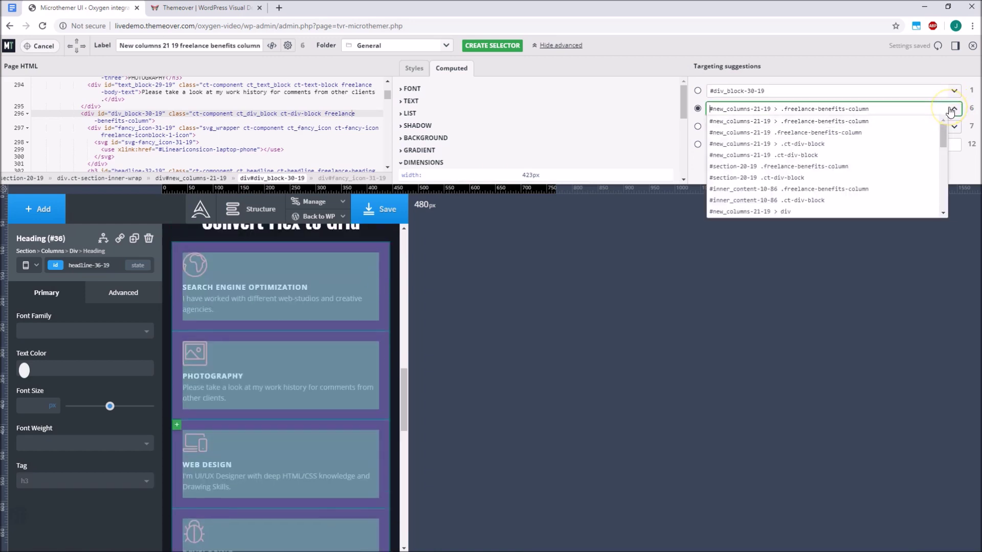
left_click(845, 110)
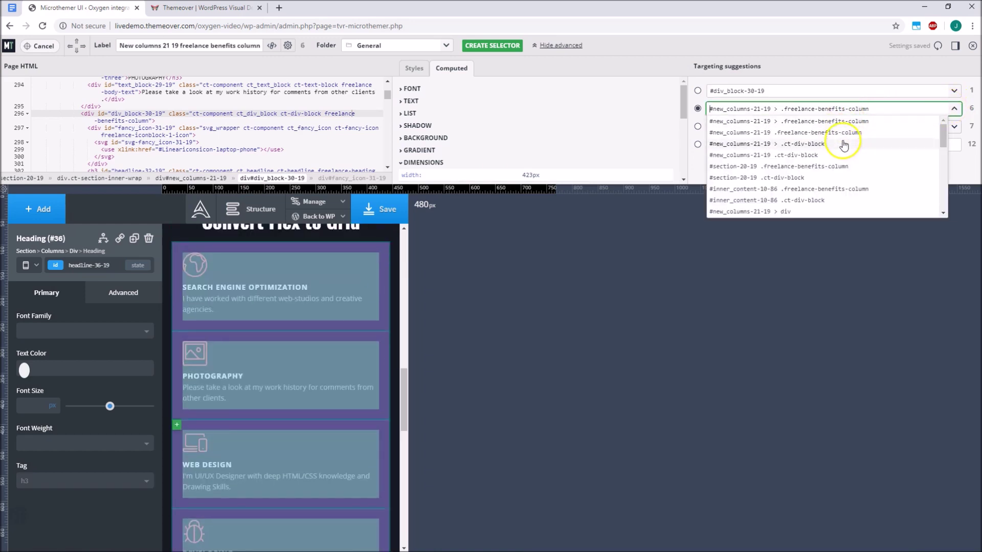
scroll(841, 186, "down", 1)
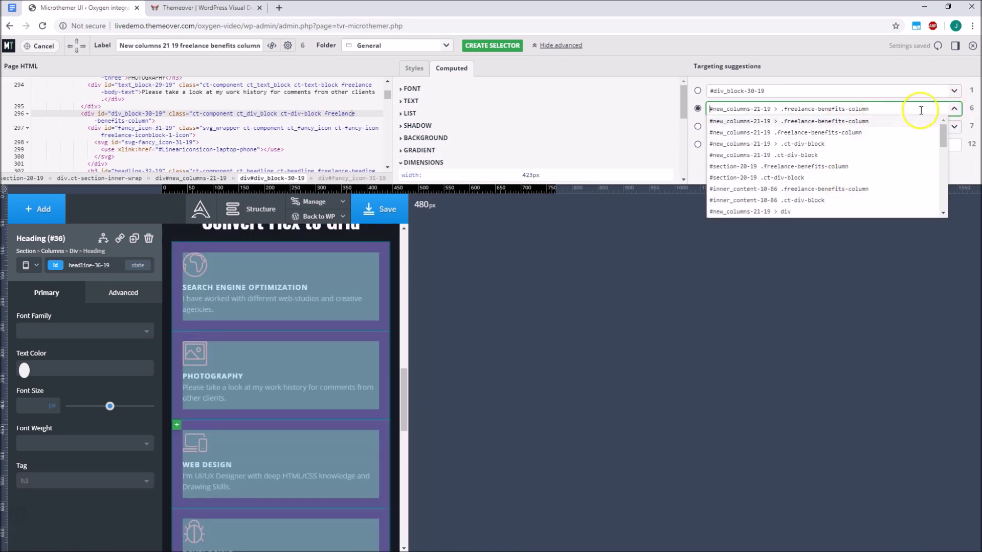
left_click(954, 91)
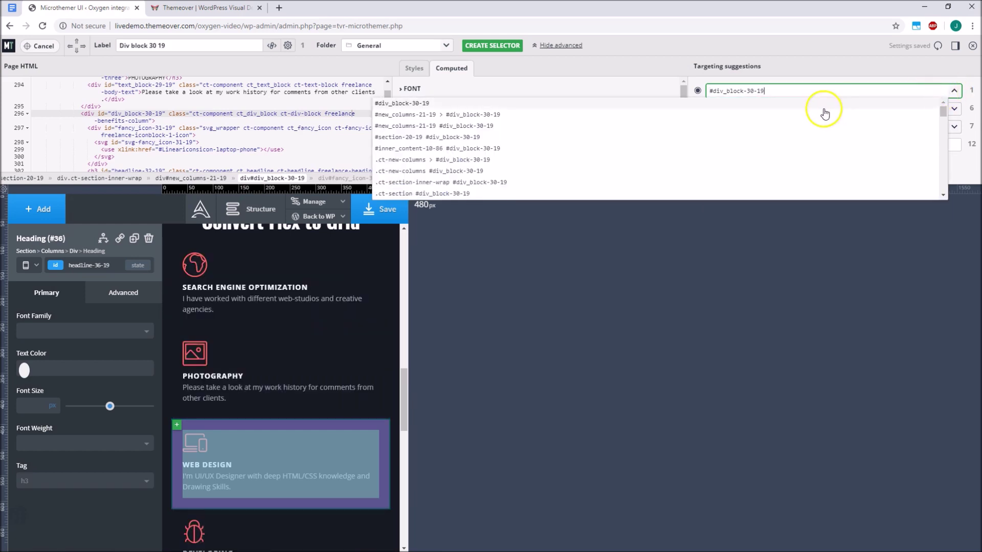
scroll(790, 118, "down", 3)
scroll(788, 121, "up", 3)
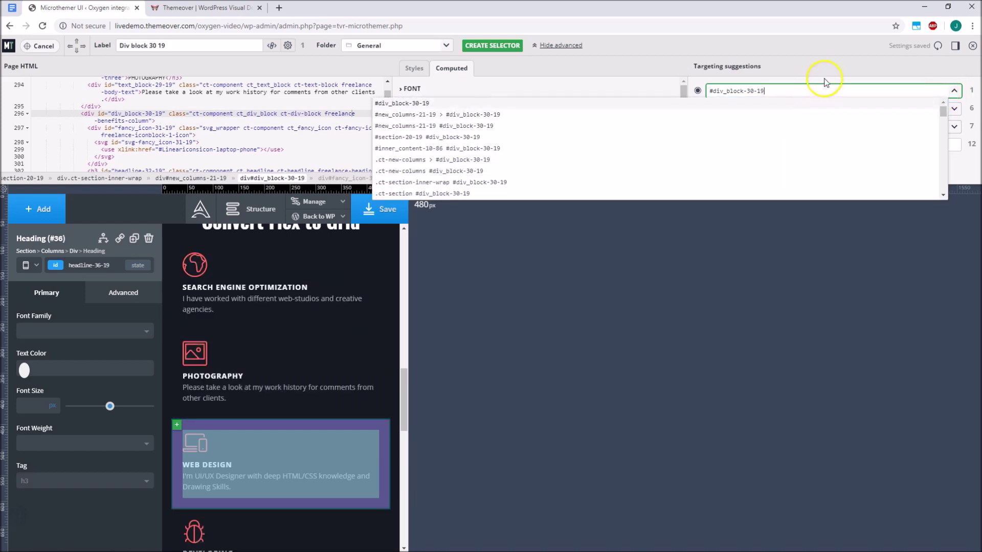
left_click(833, 70)
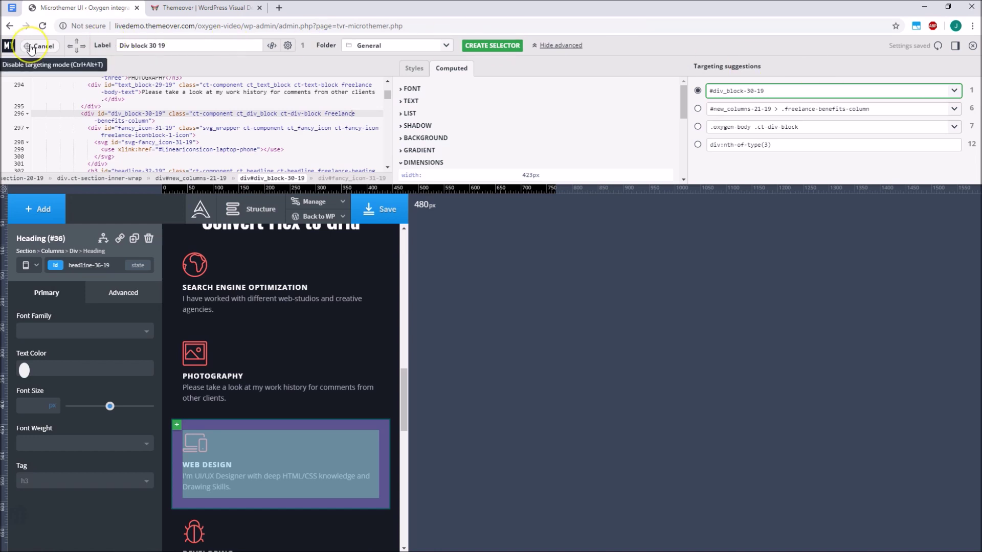
left_click(30, 47)
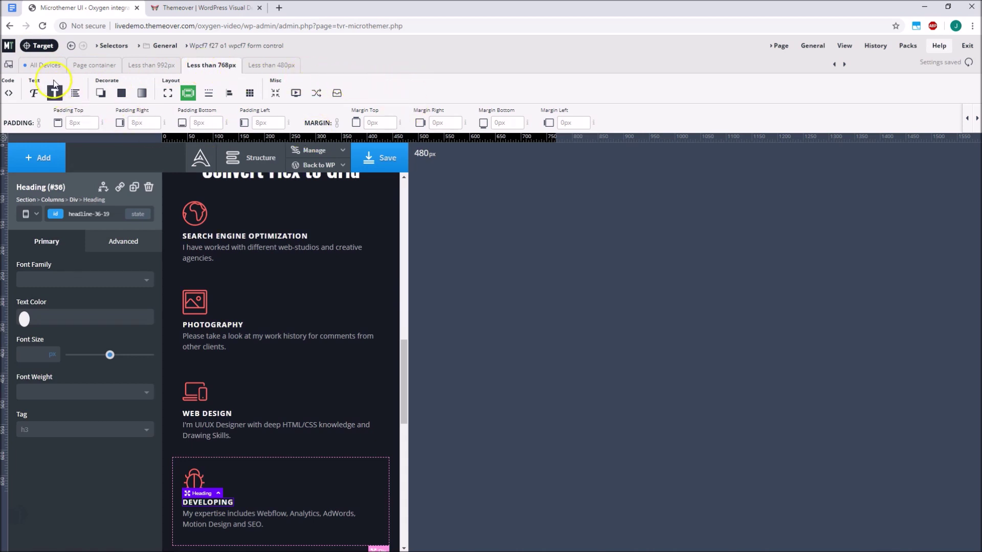
Step: Switch to All Devices and show the form control's font properties (18px, weight 400)
left_click(37, 65)
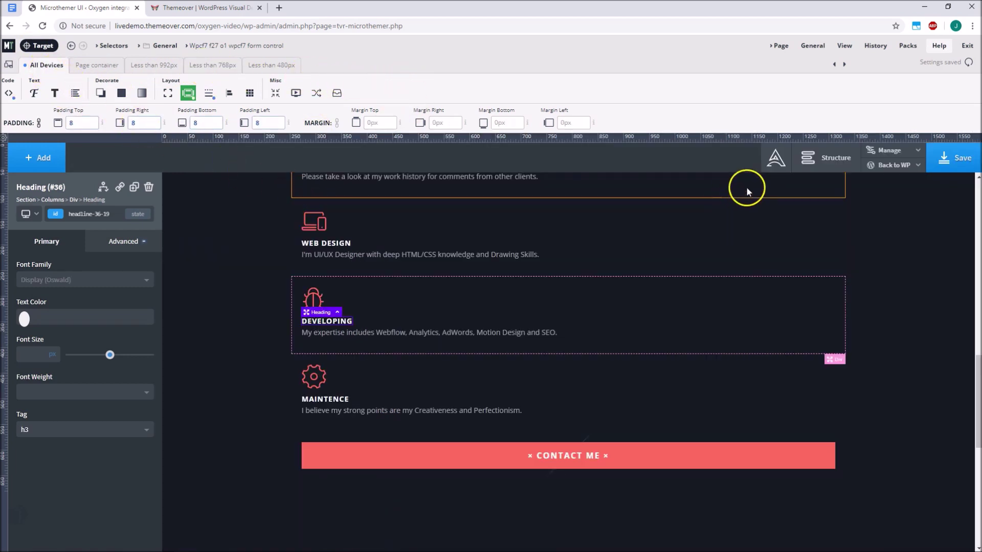
left_click(776, 160)
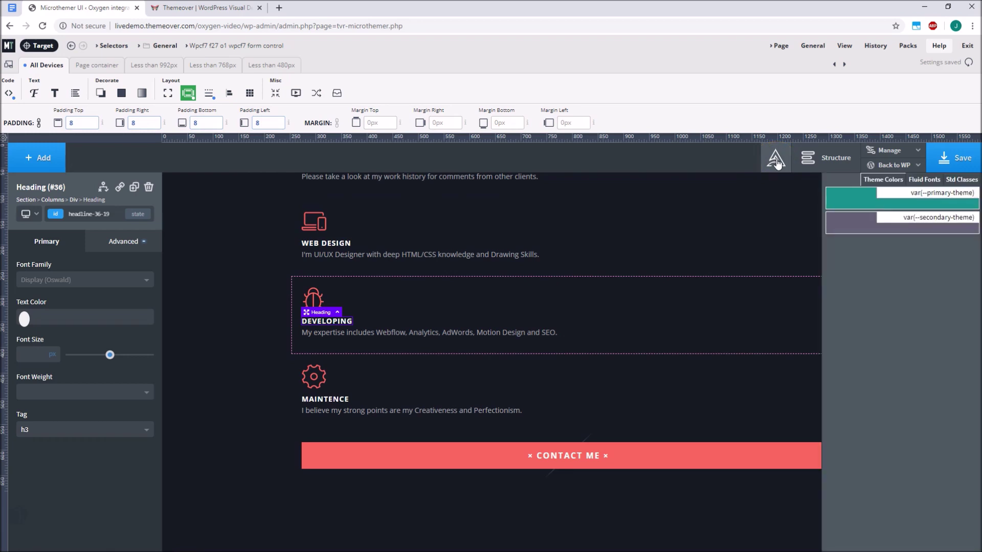
left_click(776, 161)
left_click(775, 159)
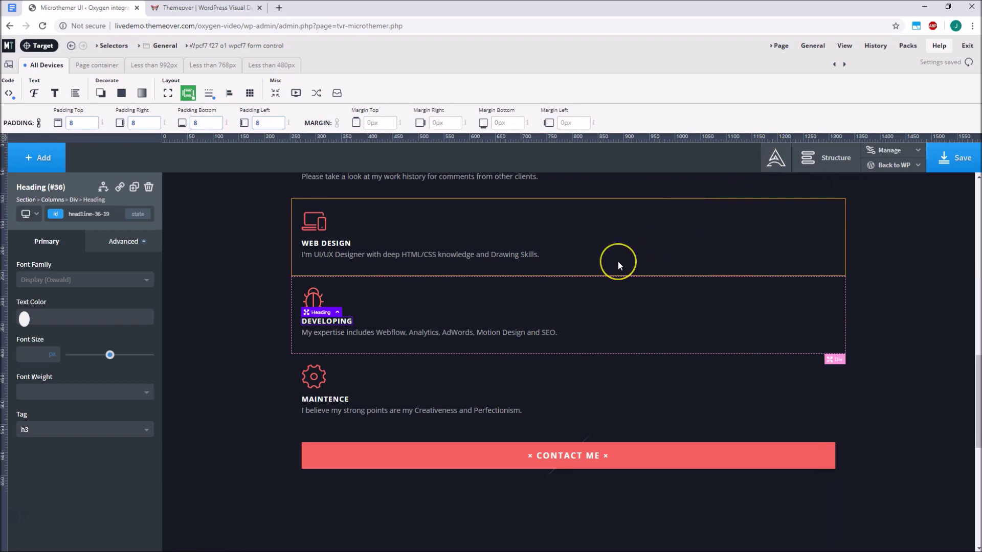
scroll(618, 262, "up", 1)
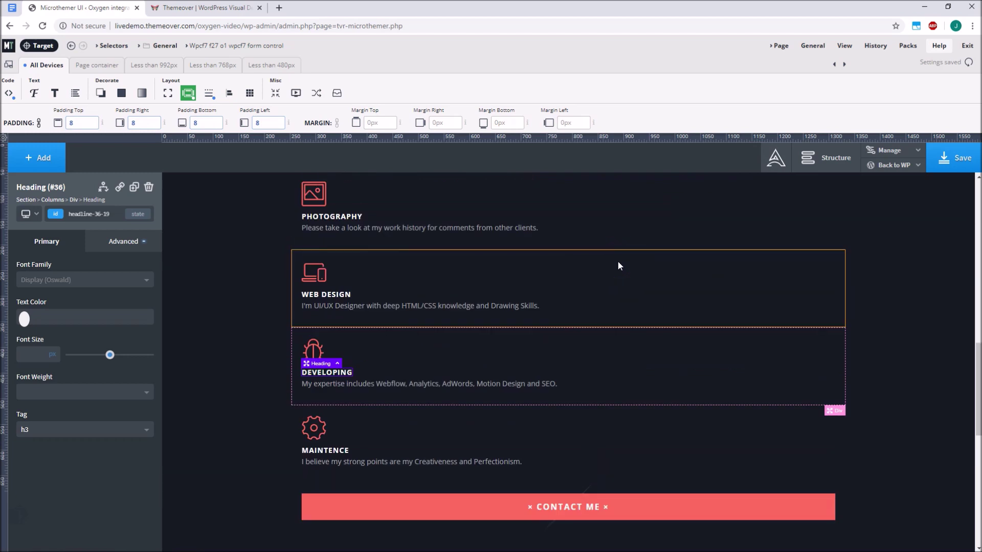
left_click(34, 94)
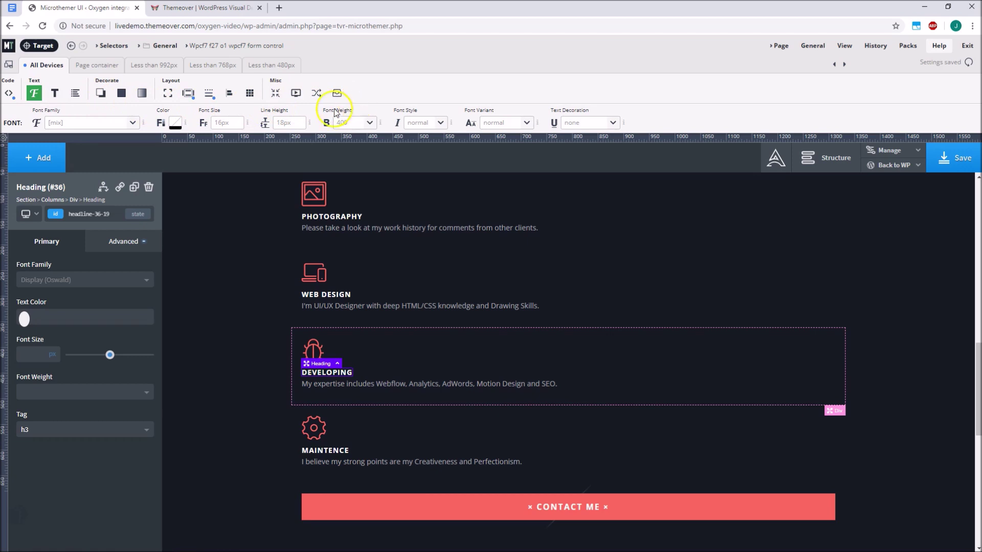
left_click(174, 126)
left_click(263, 123)
left_click(395, 132)
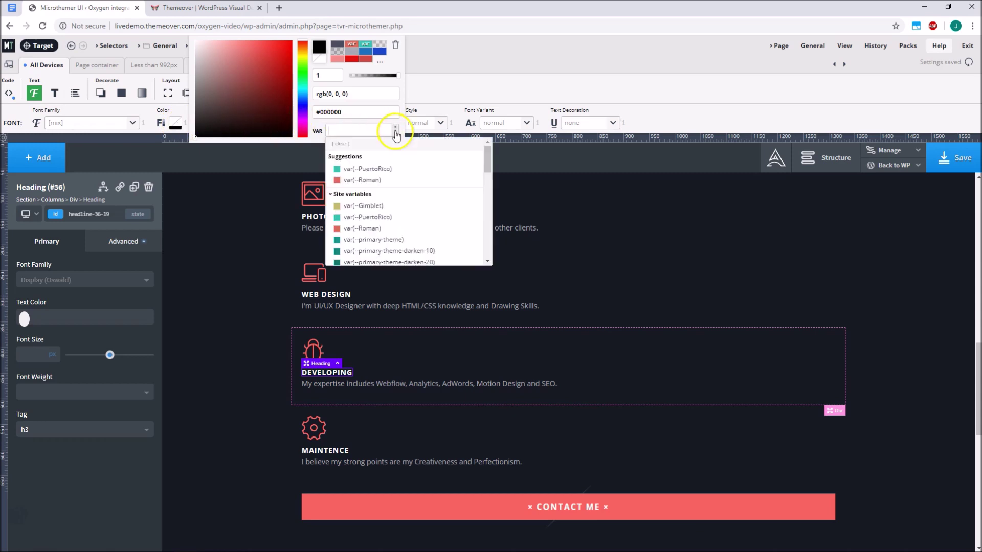
scroll(401, 197, "down", 3)
scroll(391, 228, "up", 3)
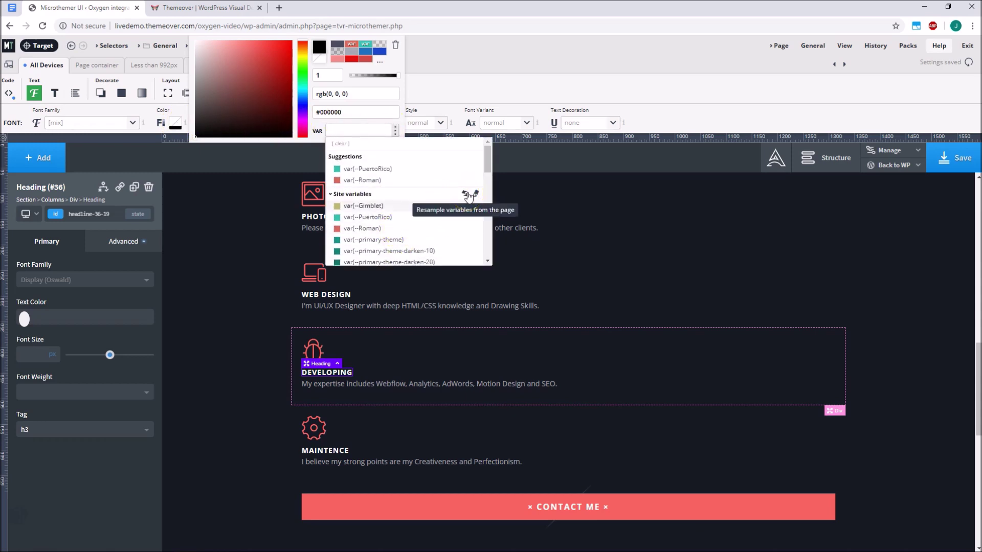
left_click(435, 200)
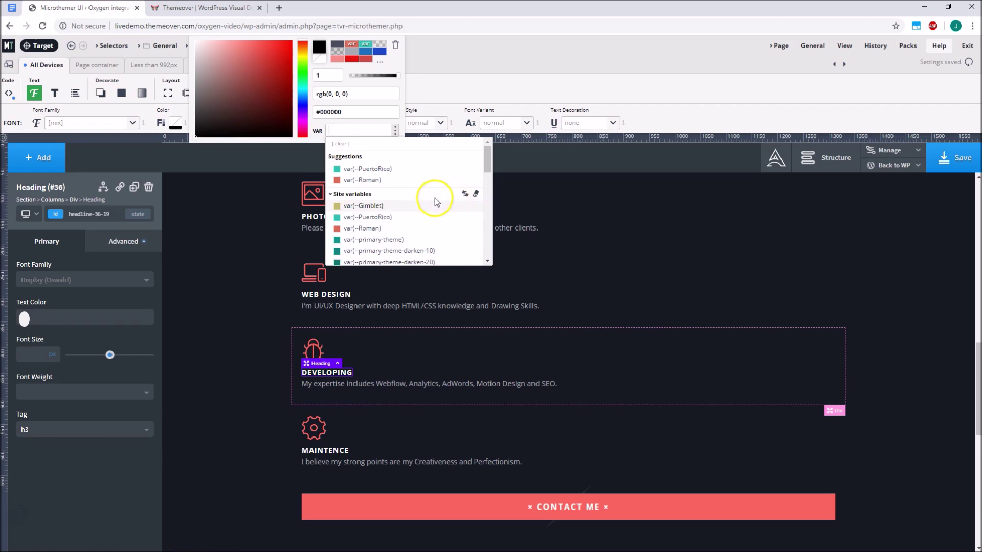
left_click(395, 131)
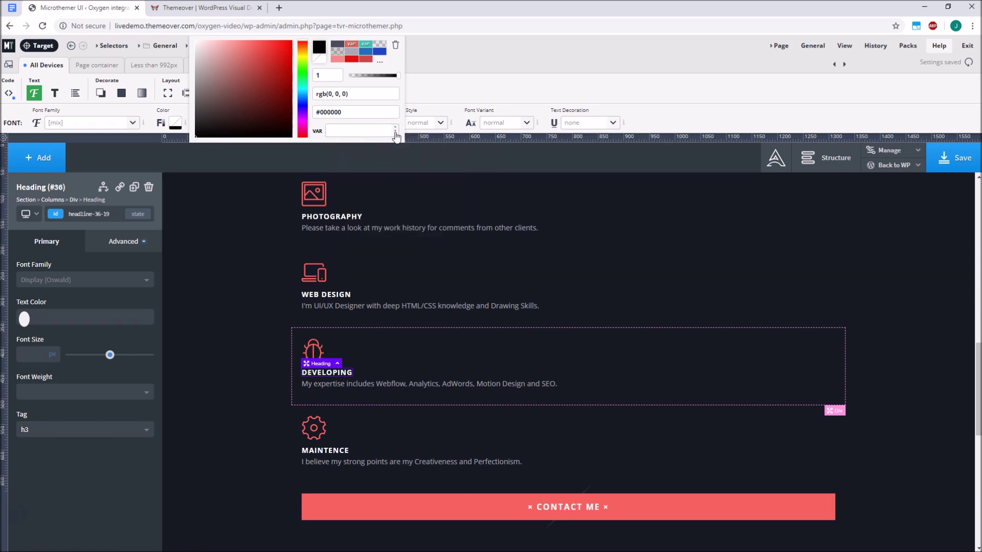
left_click(457, 90)
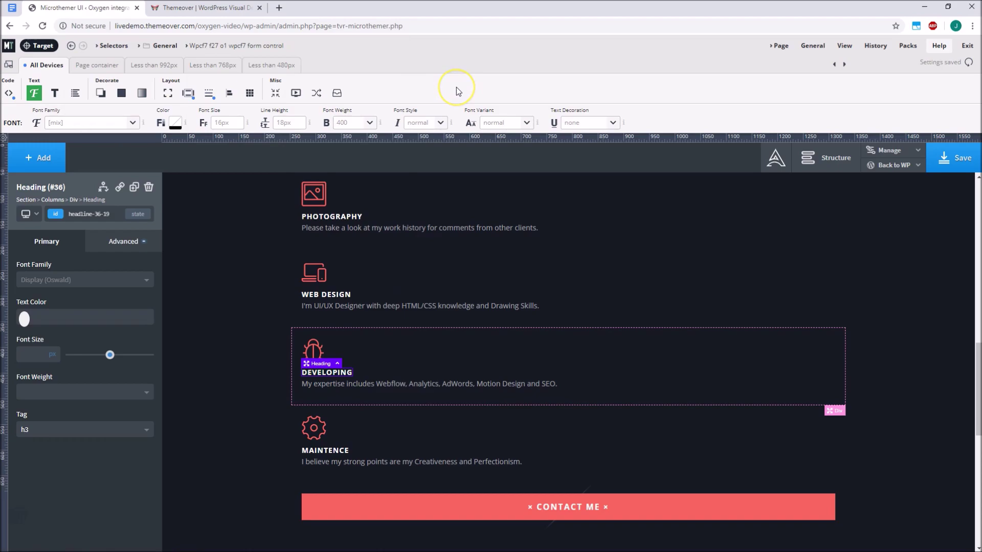
left_click(217, 10)
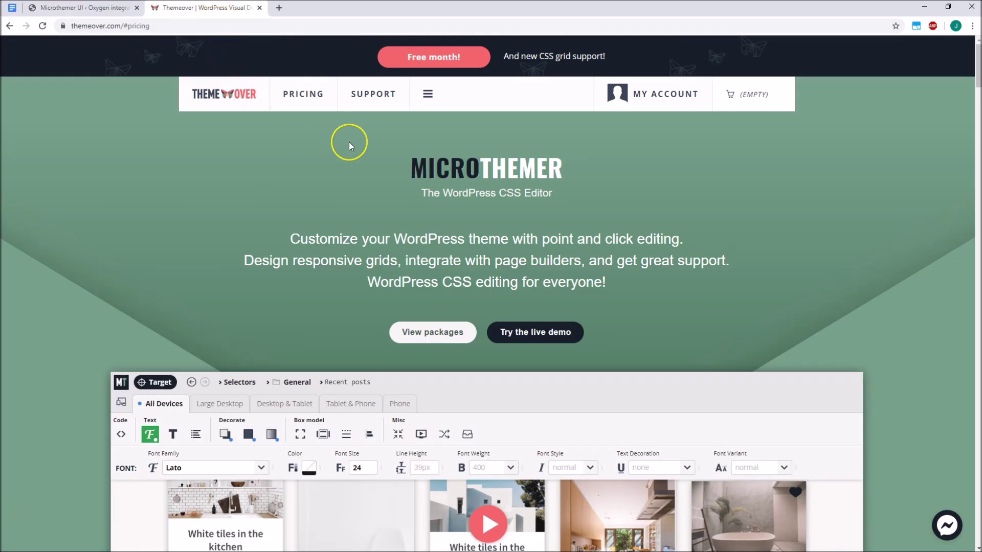
Step: Briefly view the Microthemer live demo's Page Builders menu, then return to the Themeover site
left_click(555, 332)
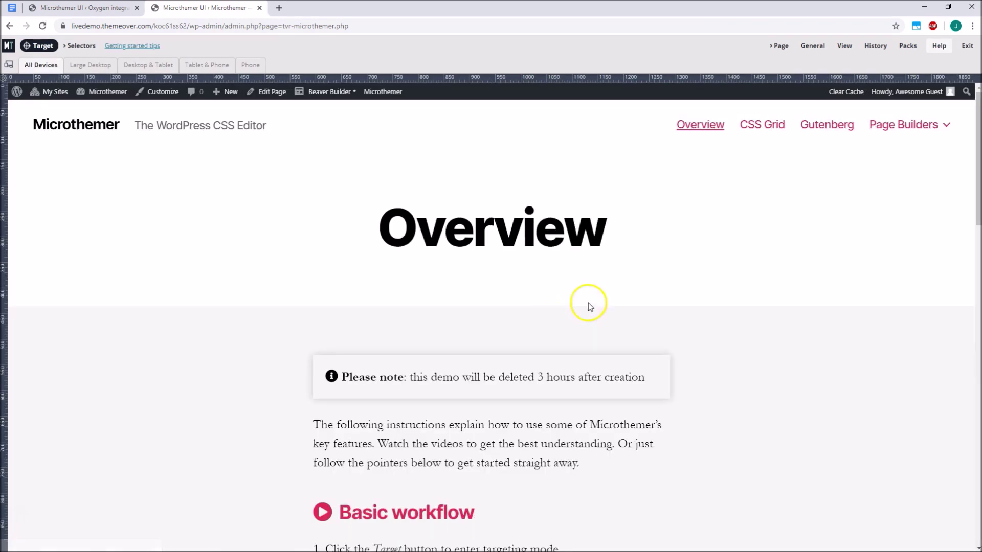
mouse_move(915, 130)
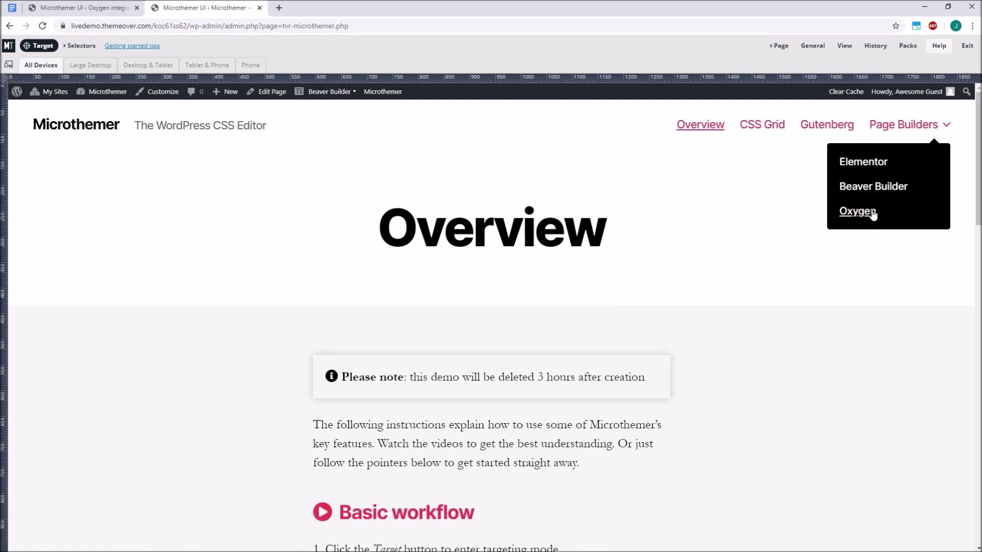
left_click(9, 26)
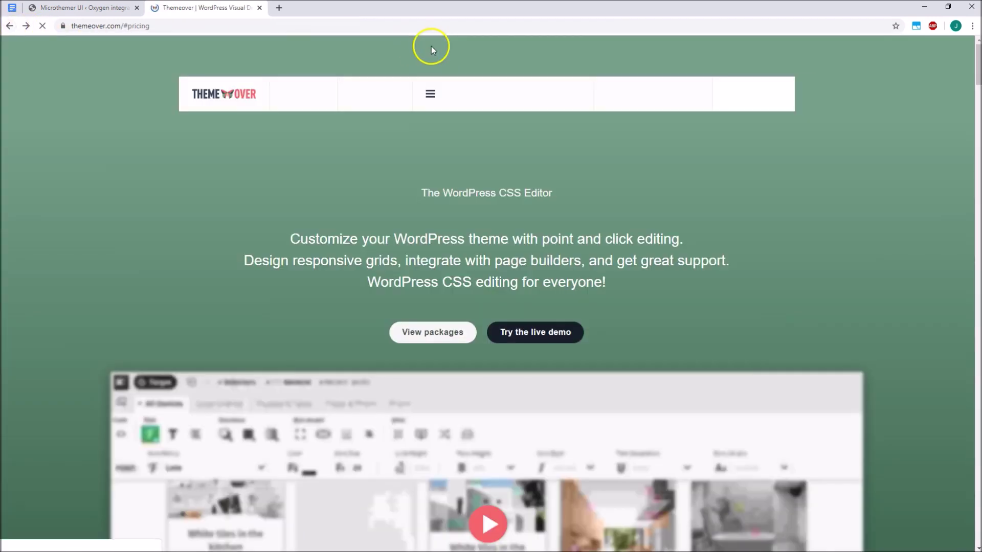
Step: Jump to Microthemer pricing, compare Yearly plans, then return to Lifetime plans ($78, $399)
mouse_move(434, 81)
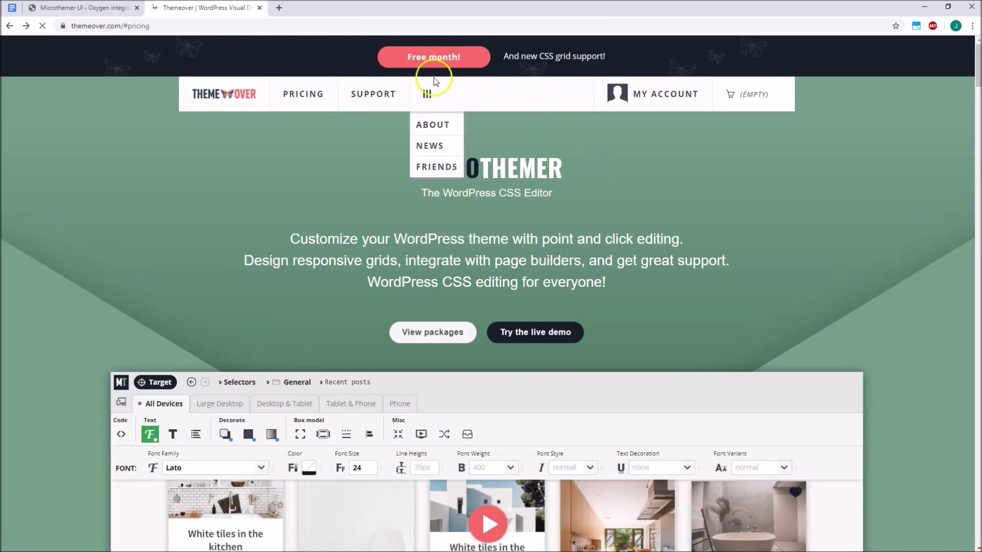
left_click(438, 57)
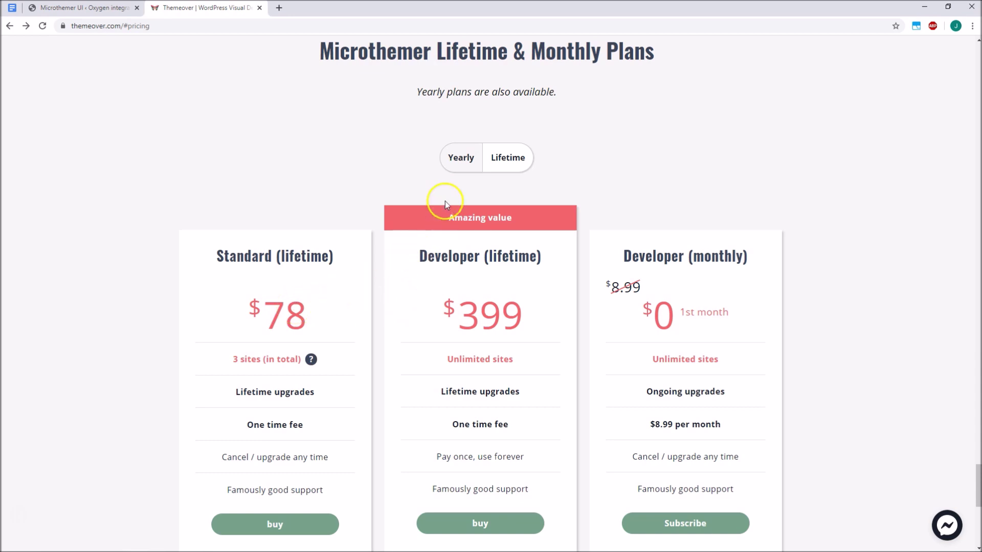
left_click(448, 165)
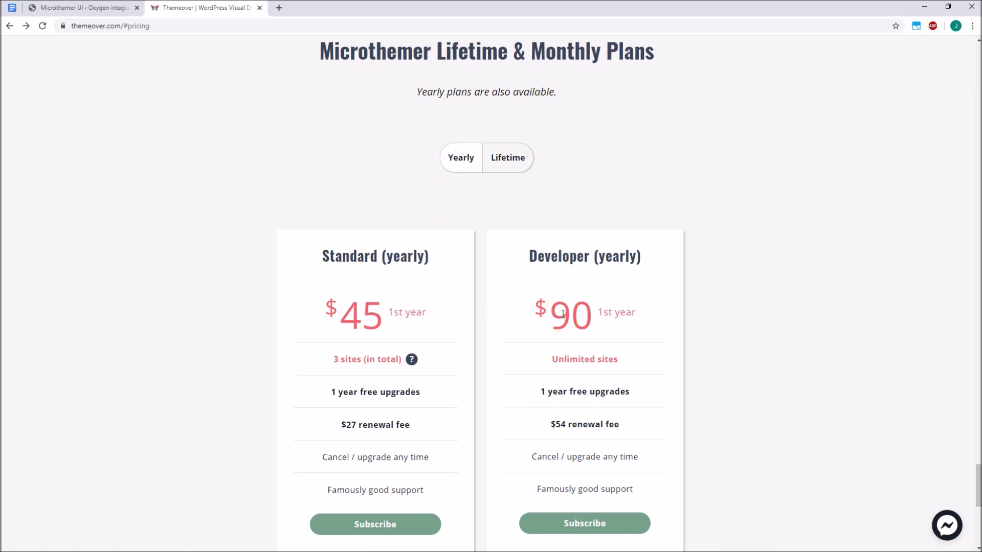
left_click(511, 169)
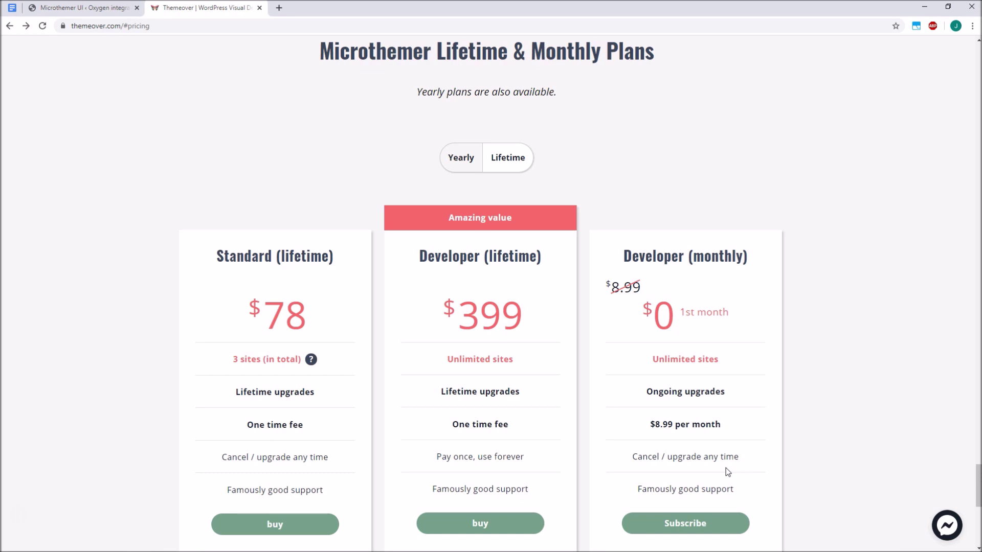
scroll(728, 471, "down", 6)
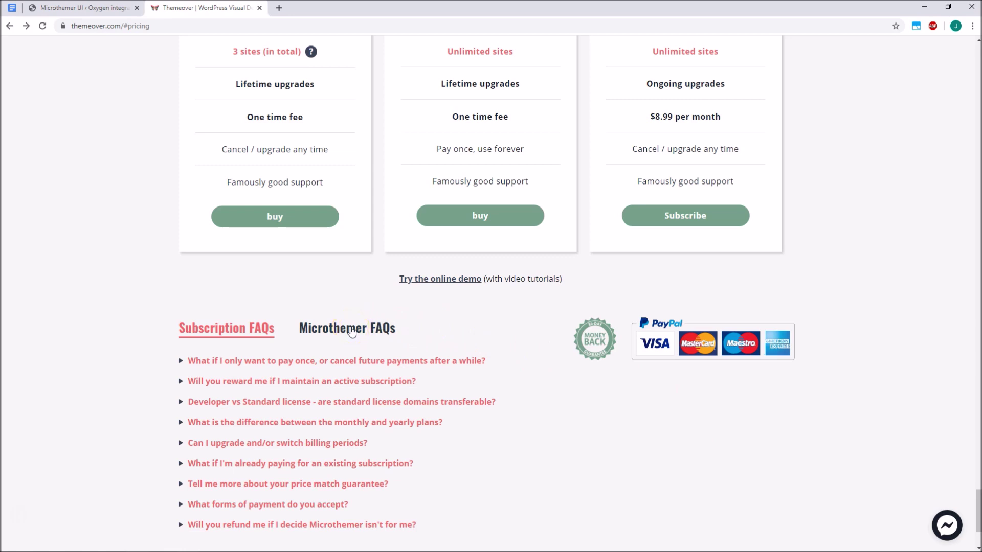
Step: Open the Microthemer FAQs list and the Messenger chat, then reveal the Support menu
left_click(352, 331)
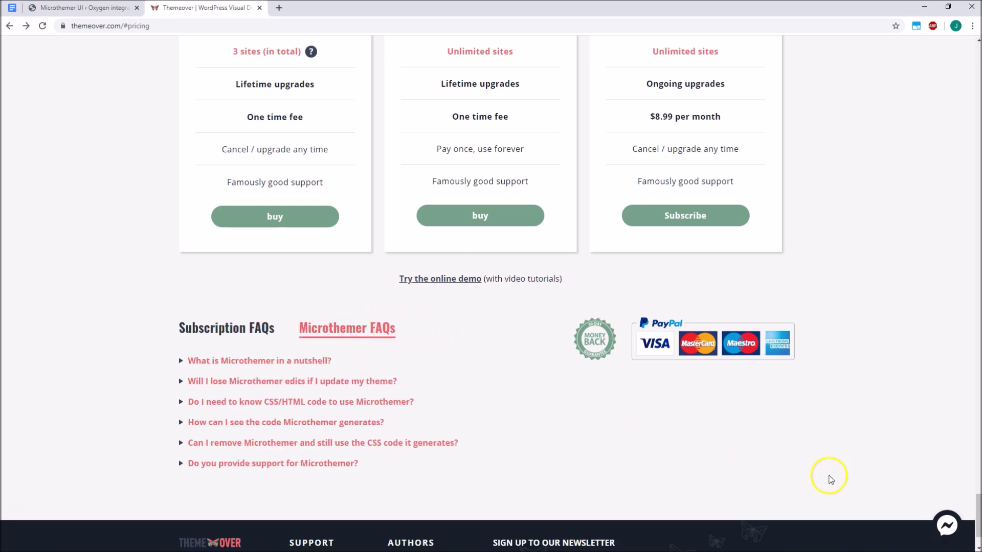
left_click(947, 524)
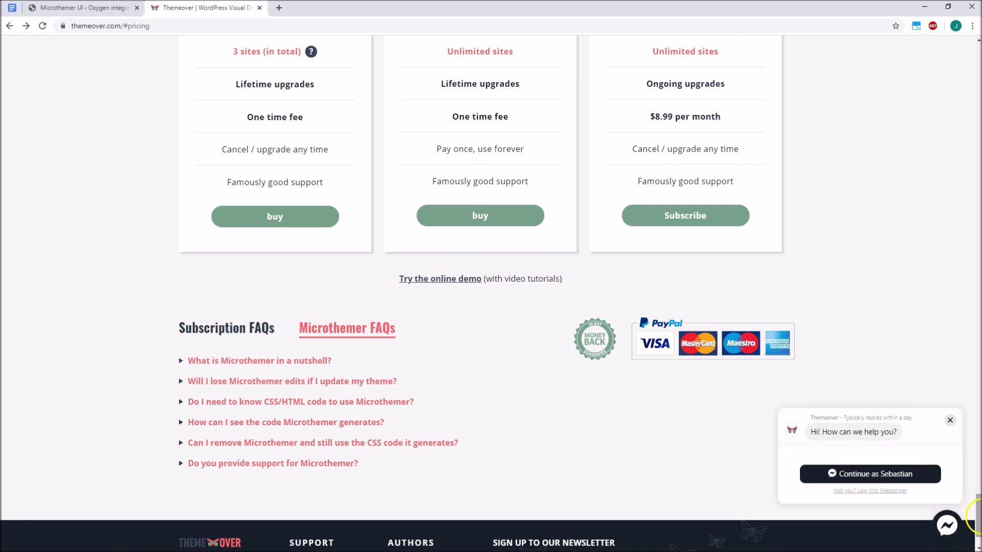
left_click_drag(978, 516, 977, 56)
mouse_move(377, 96)
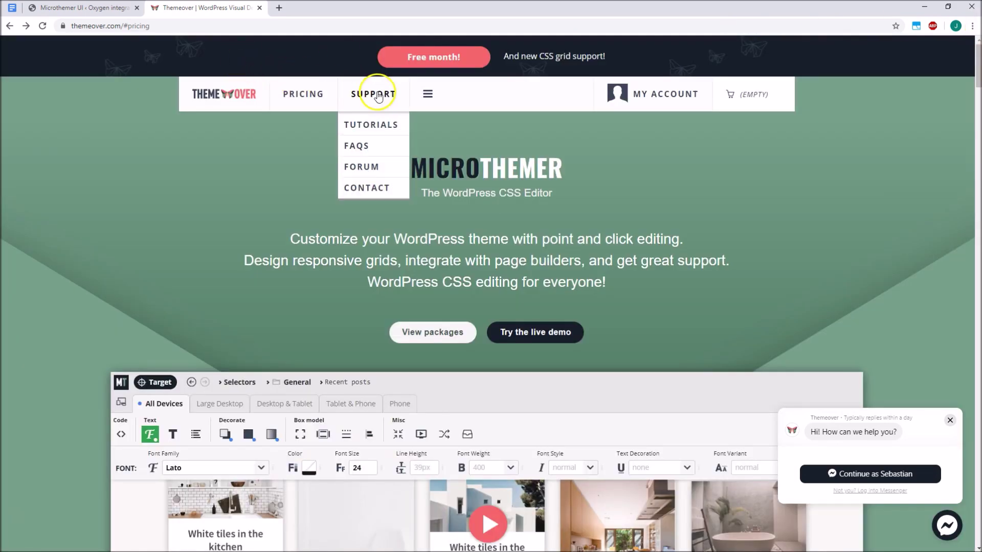